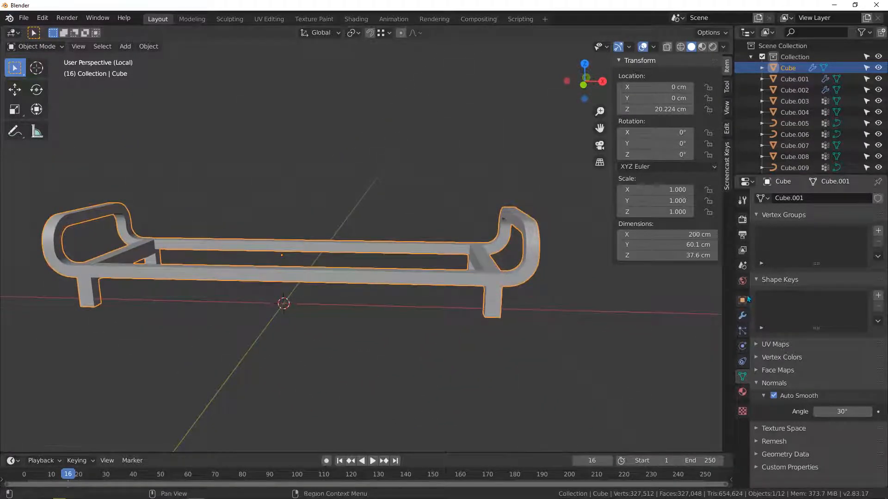
# Remove the Mirror modifier from the bed frame
pyautogui.click(743, 316)
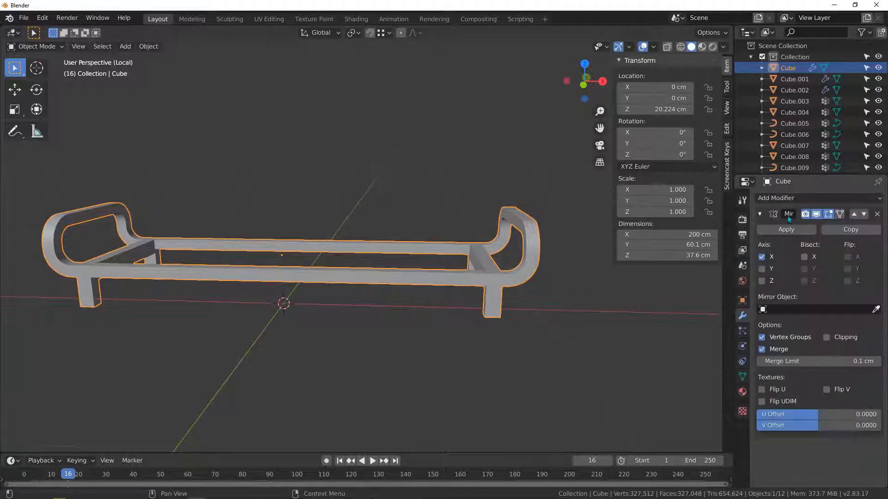
pyautogui.click(877, 214)
pyautogui.moveTo(398, 274); pyautogui.dragTo(387, 276, button='middle')
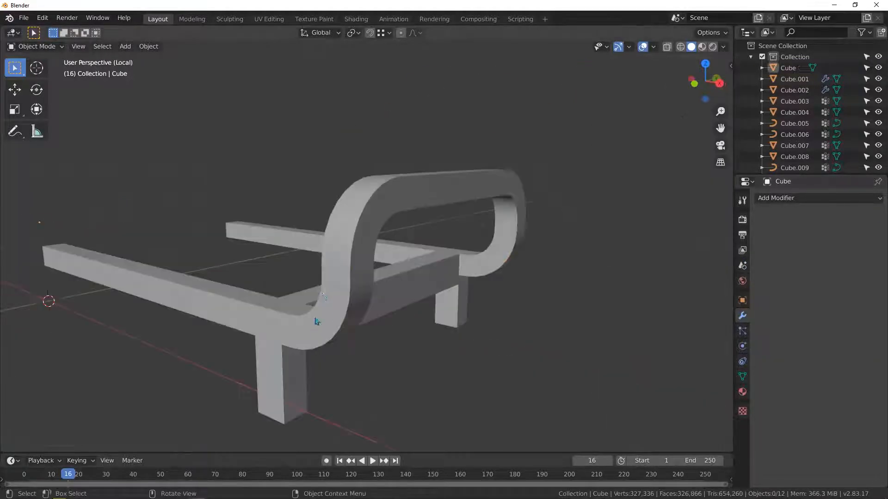
pyautogui.moveTo(315, 320); pyautogui.dragTo(347, 237, button='middle')
# Add a Bevel modifier to the frame, limited by Angle and with Harden Normals enabled
pyautogui.click(346, 238)
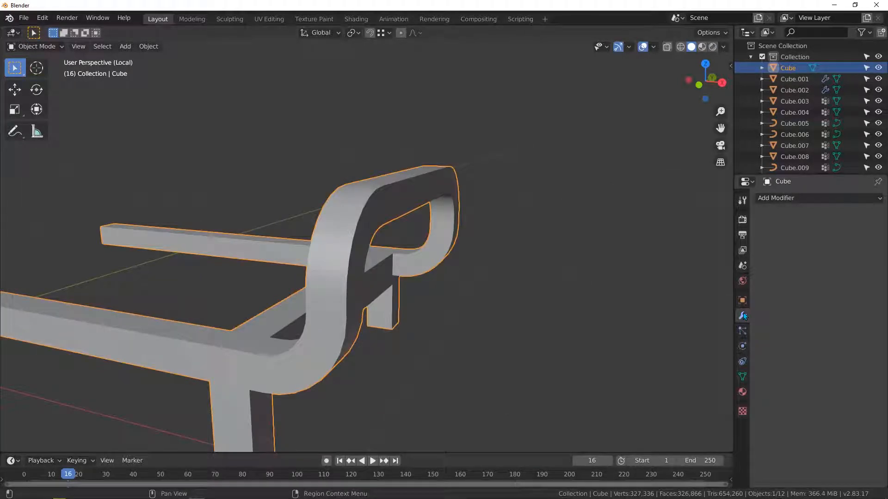
pyautogui.click(807, 199)
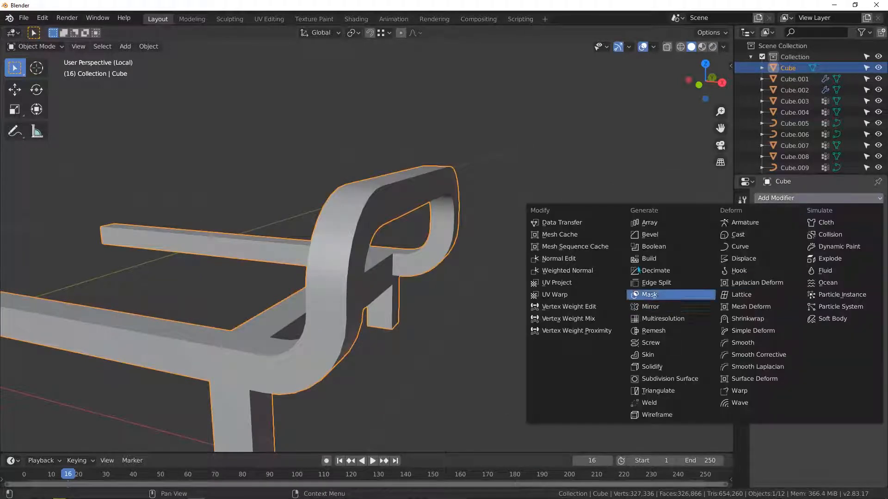
pyautogui.click(646, 236)
pyautogui.moveTo(364, 304); pyautogui.dragTo(392, 303, button='middle')
pyautogui.scroll(3, 382, 281)
pyautogui.scroll(1, 382, 281)
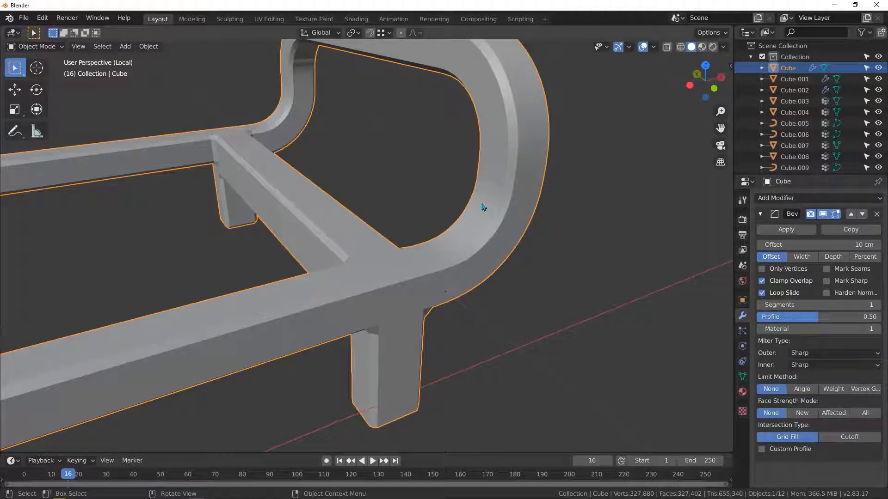
pyautogui.click(803, 390)
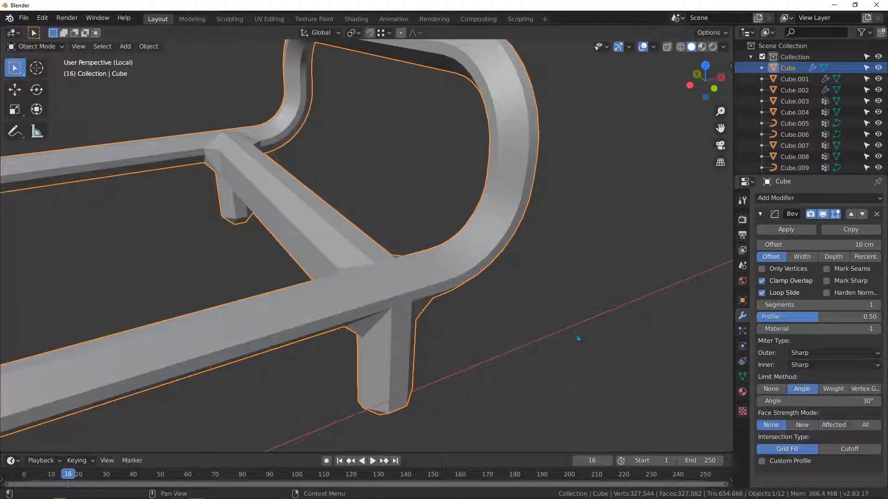
pyautogui.click(827, 293)
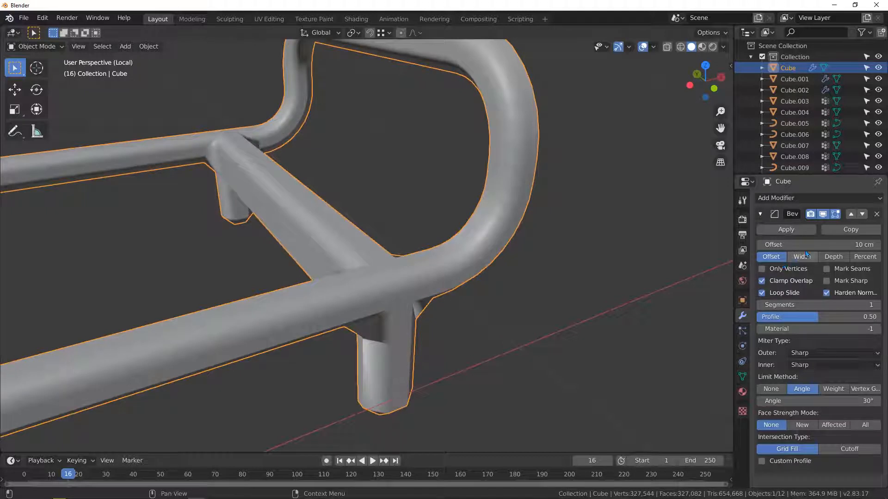
# Set the Bevel modifier's offset to 1 cm
pyautogui.click(853, 244)
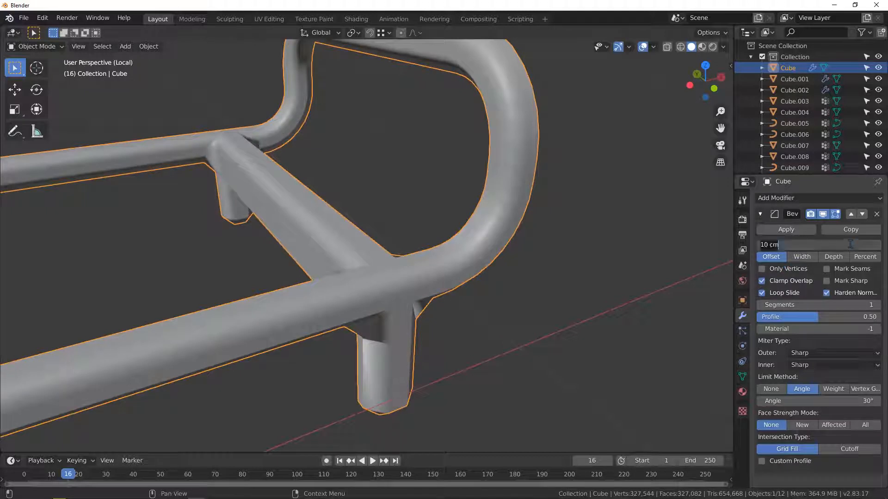
pyautogui.hotkey('ctrl', 'a')
pyautogui.write('1')
pyautogui.press('Return')
pyautogui.moveTo(546, 92); pyautogui.dragTo(582, 160, button='middle')
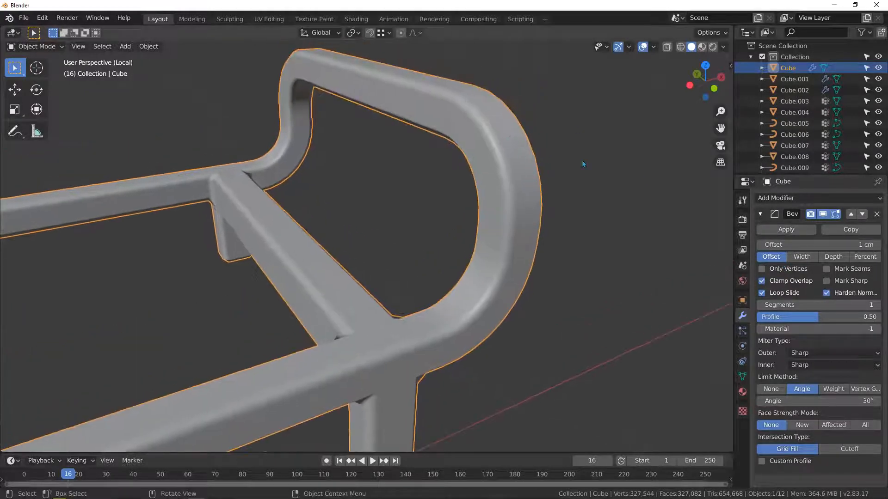
# Try the Depth width method for the bevel, and return it to Offset
pyautogui.click(833, 257)
pyautogui.click(825, 245)
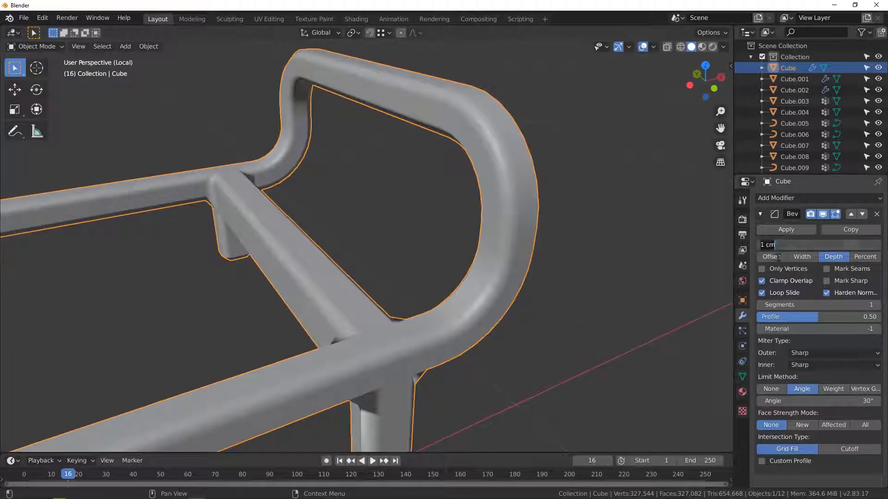
pyautogui.click(778, 257)
# Reduce the bevel offset to 0.2 cm and check the rounded end of the frame
pyautogui.click(817, 245)
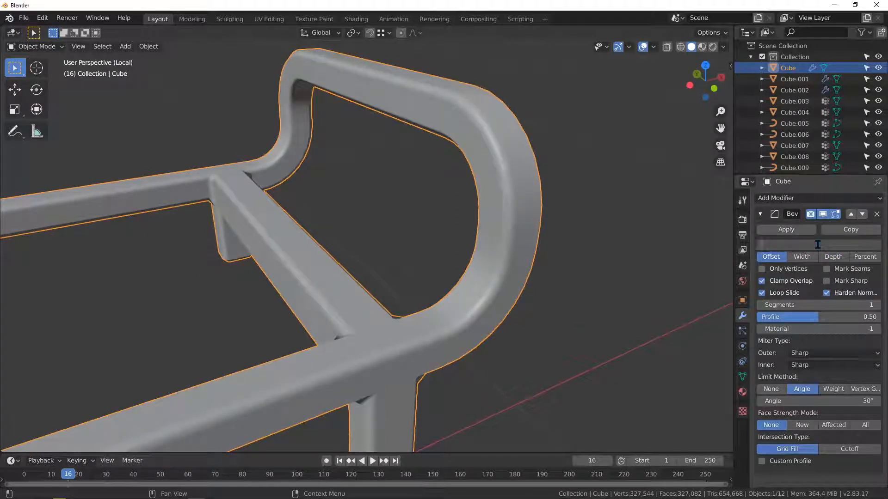
pyautogui.write('0.2')
pyautogui.press('Return')
pyautogui.moveTo(305, 181); pyautogui.dragTo(407, 157, button='middle')
# Set the Bevel modifier's offset to 0.1 cm
pyautogui.click(837, 243)
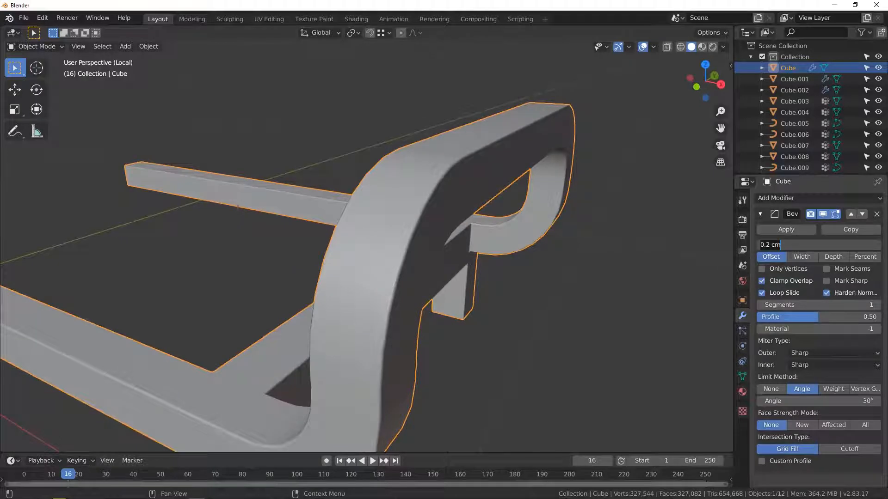
pyautogui.write('0.1')
pyautogui.press('Return')
pyautogui.scroll(-3, 473, 189)
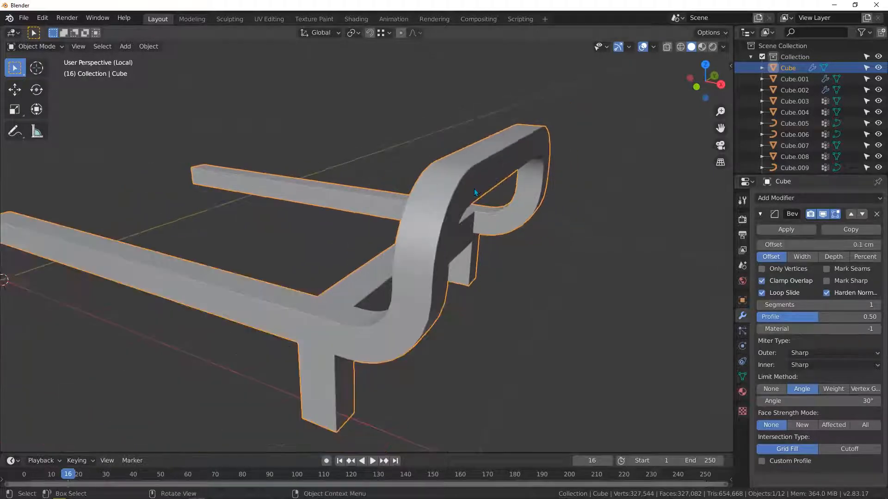
pyautogui.moveTo(473, 189); pyautogui.dragTo(716, 298, button='middle')
pyautogui.scroll(2, 531, 259)
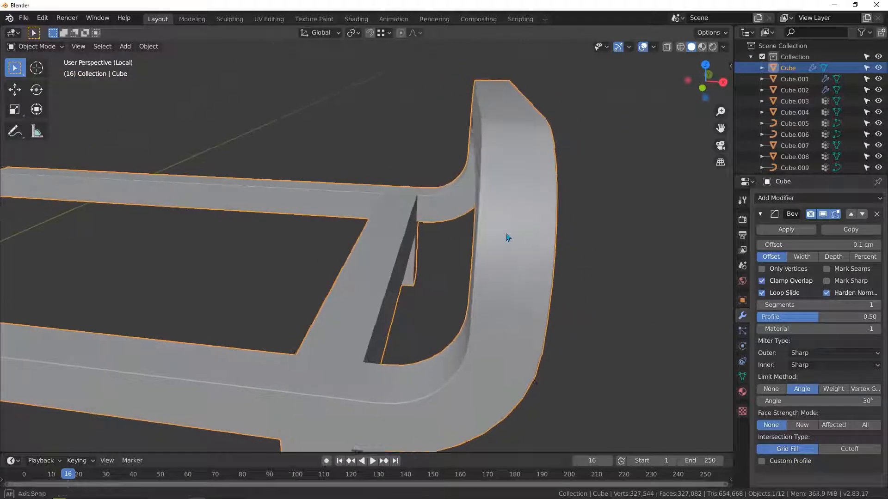
pyautogui.moveTo(508, 235); pyautogui.dragTo(843, 258, button='middle')
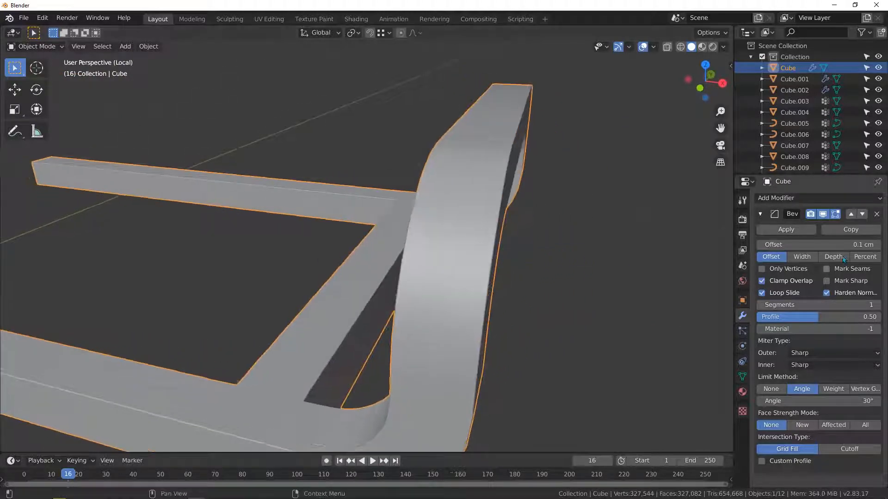
# Set the bevel to 2 segments and apply the modifier to the frame
pyautogui.click(878, 305)
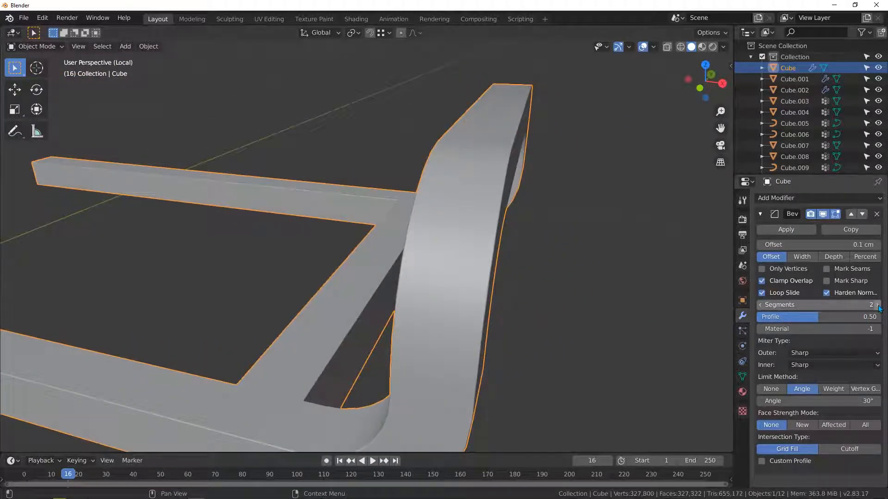
pyautogui.moveTo(578, 269); pyautogui.dragTo(428, 238, button='middle')
pyautogui.moveTo(419, 272); pyautogui.dragTo(533, 267, button='middle')
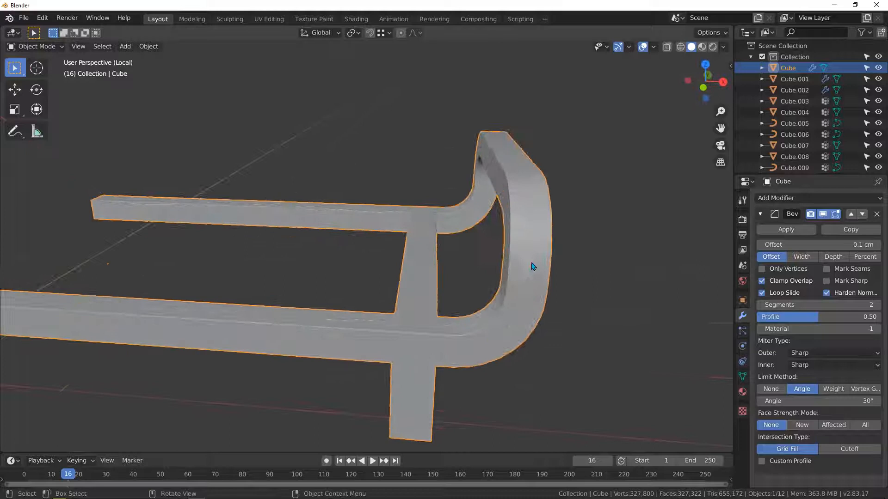
pyautogui.click(786, 230)
pyautogui.moveTo(532, 217); pyautogui.dragTo(462, 238, button='middle')
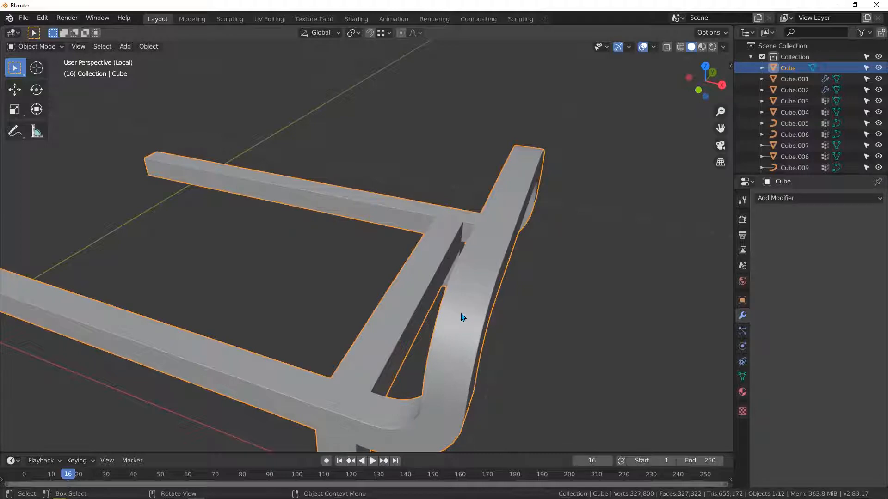
# Enter Edit Mode on the frame and select the short top edge where the curved end loop meets the leg joint
pyautogui.press('Tab')
pyautogui.moveTo(462, 317); pyautogui.dragTo(448, 251, button='middle')
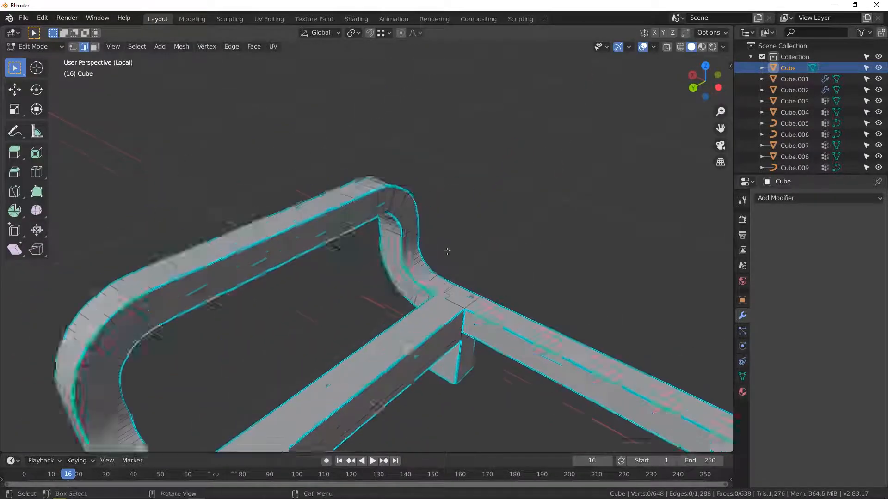
pyautogui.scroll(8, 443, 291)
pyautogui.click(437, 292)
pyautogui.scroll(1, 438, 292)
pyautogui.moveTo(438, 291); pyautogui.dragTo(409, 280, button='middle')
pyautogui.scroll(-2, 451, 350)
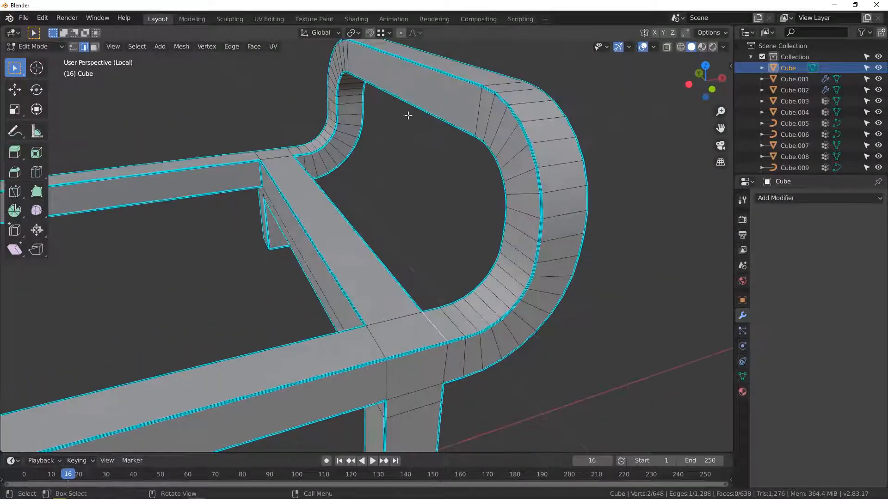
pyautogui.moveTo(408, 115); pyautogui.dragTo(456, 231, button='middle')
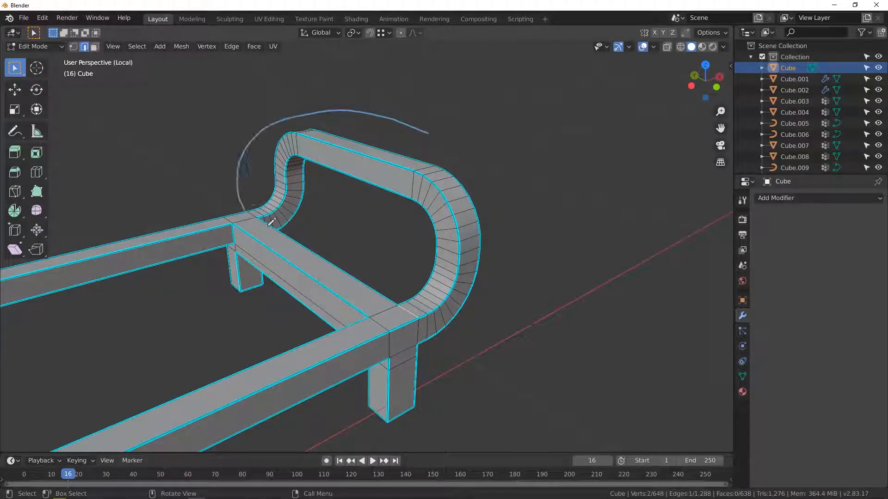
# Sketch temporary annotation strokes around the frame's curved end loop and erase them
pyautogui.moveTo(519, 337); pyautogui.dragTo(292, 98)
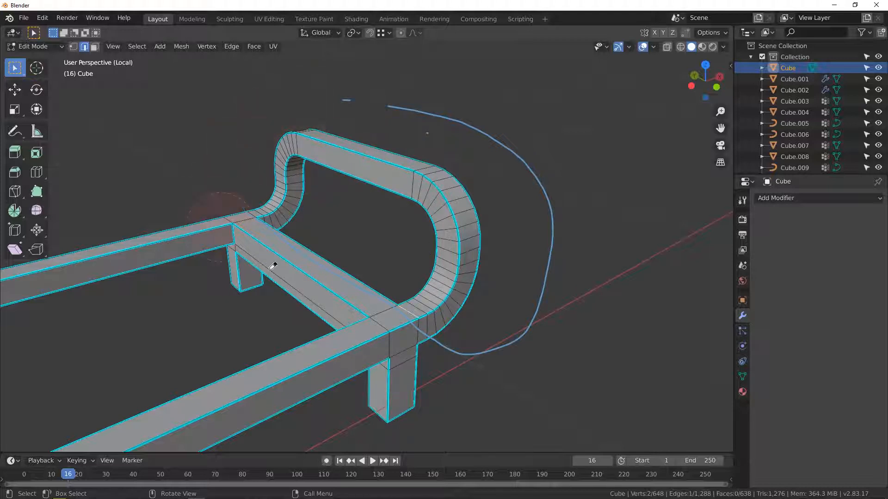
pyautogui.moveTo(492, 356)
pyautogui.mouseDown()
pyautogui.moveTo(549, 160)
pyautogui.moveTo(303, 94)
pyautogui.mouseUp()
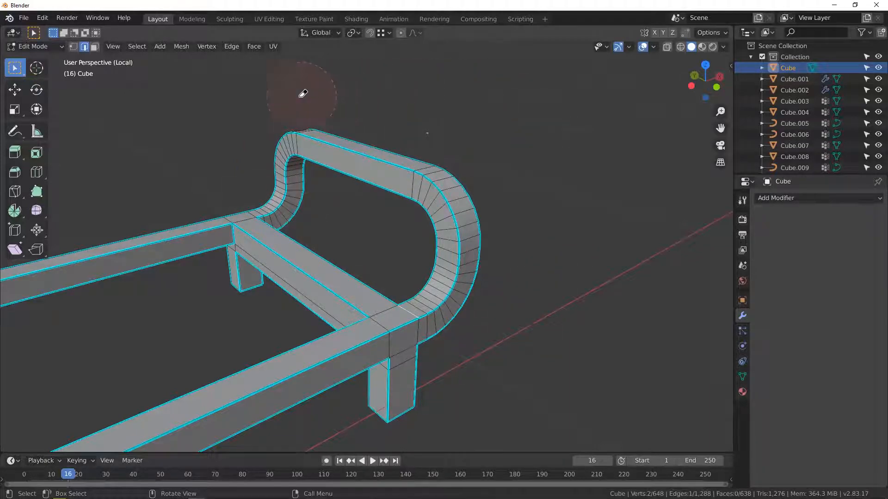
# Extend the selection around the rail where the curved end loop meets the leg joint, and mark those edges as a seam
pyautogui.scroll(4, 412, 361)
pyautogui.moveTo(412, 361); pyautogui.dragTo(380, 306, button='middle')
pyautogui.scroll(3, 381, 306)
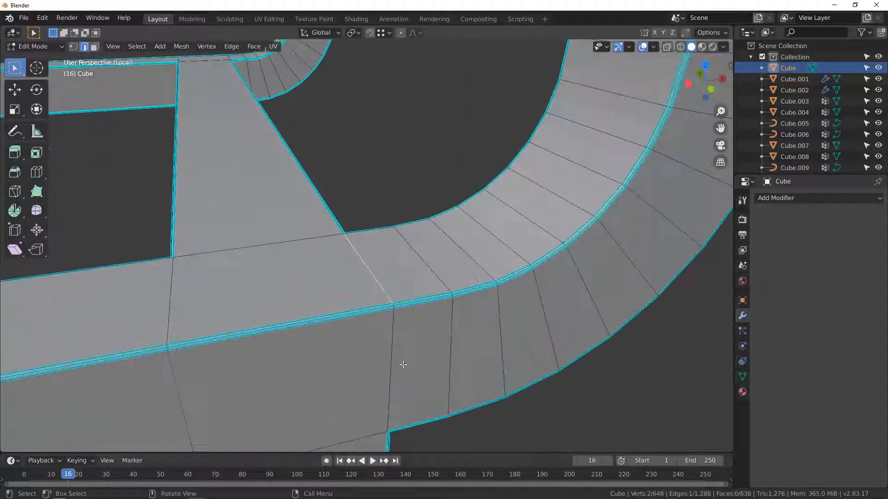
pyautogui.moveTo(403, 364); pyautogui.dragTo(351, 357, button='middle')
pyautogui.scroll(-1, 345, 305)
pyautogui.scroll(2, 334, 313)
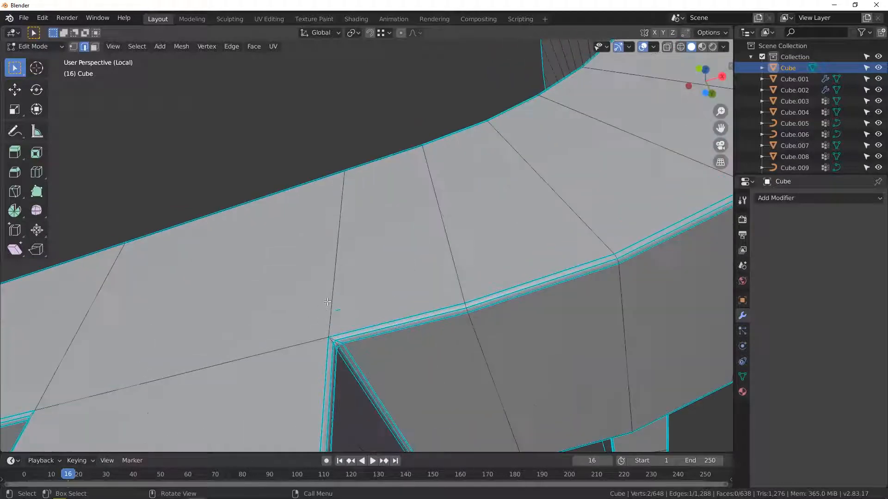
pyautogui.keyDown('ctrl'); pyautogui.click(330, 312); pyautogui.keyUp('ctrl')
pyautogui.moveTo(330, 312); pyautogui.dragTo(260, 343, button='middle')
pyautogui.scroll(3, 260, 343)
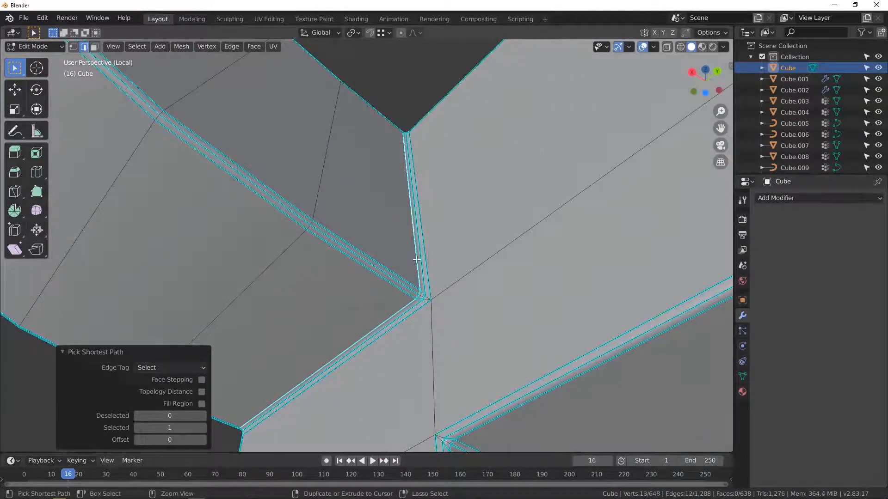
pyautogui.moveTo(416, 260); pyautogui.dragTo(412, 350, button='middle')
pyautogui.hotkey('ctrl', 'e')
pyautogui.click(341, 270)
pyautogui.scroll(-3, 362, 253)
pyautogui.scroll(-3, 423, 321)
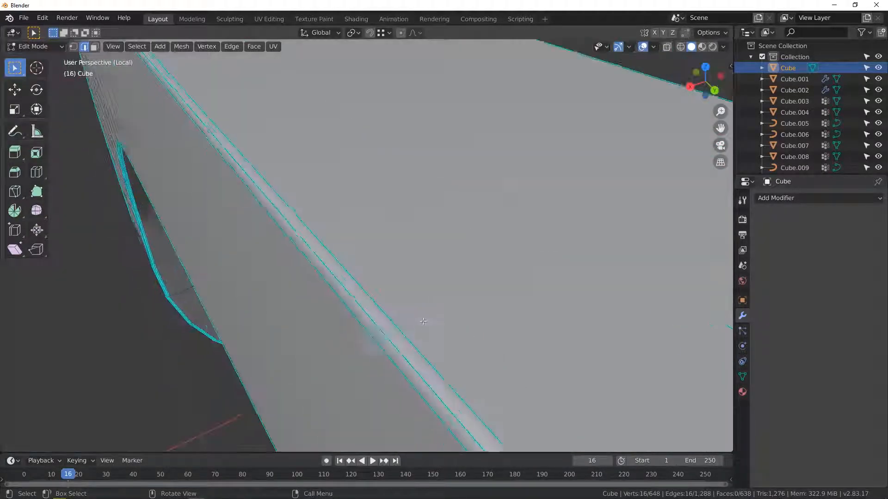
pyautogui.scroll(-6, 417, 319)
pyautogui.moveTo(415, 319); pyautogui.dragTo(583, 289, button='middle')
pyautogui.scroll(-2, 436, 212)
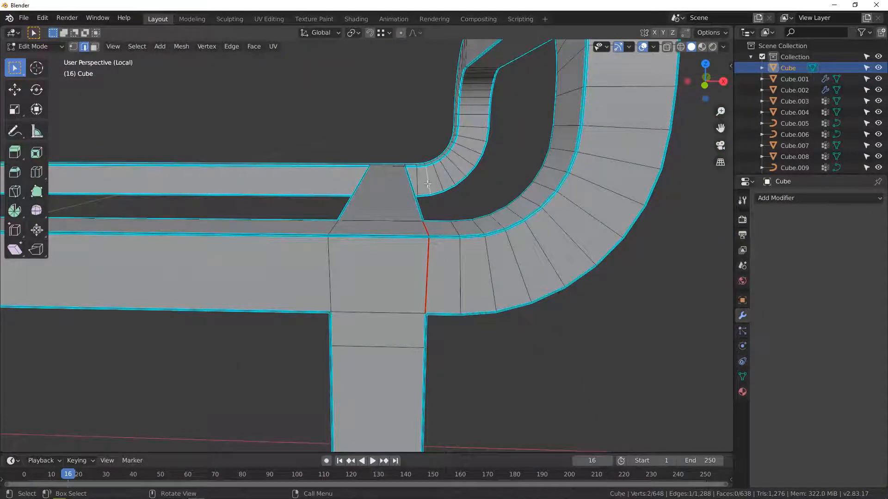
pyautogui.moveTo(427, 184); pyautogui.dragTo(357, 220, button='middle')
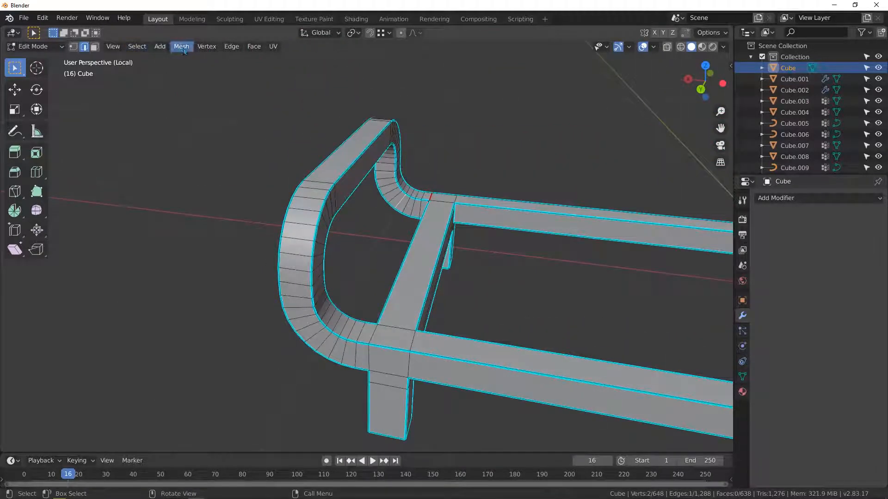
pyautogui.click(117, 47)
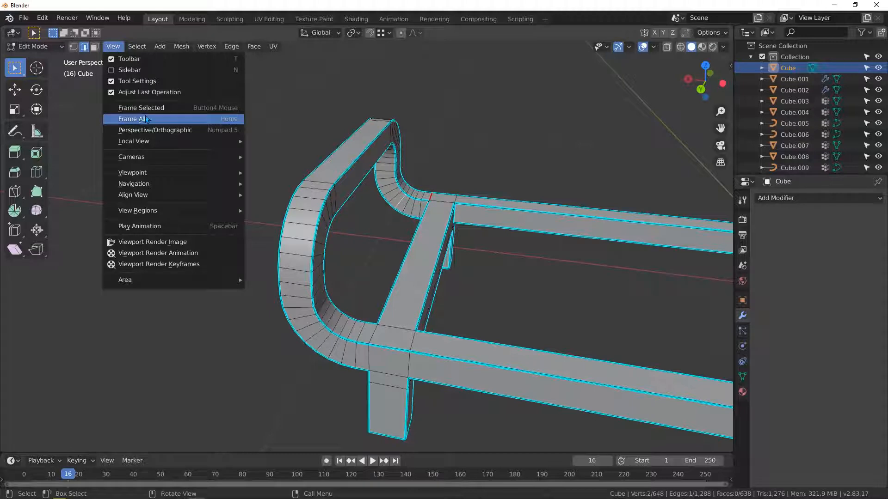
pyautogui.click(184, 109)
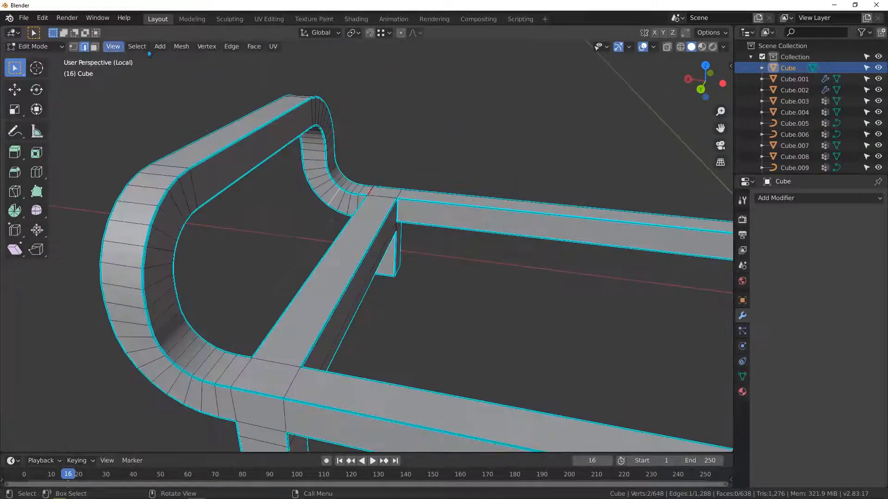
pyautogui.click(137, 46)
pyautogui.moveTo(113, 46)
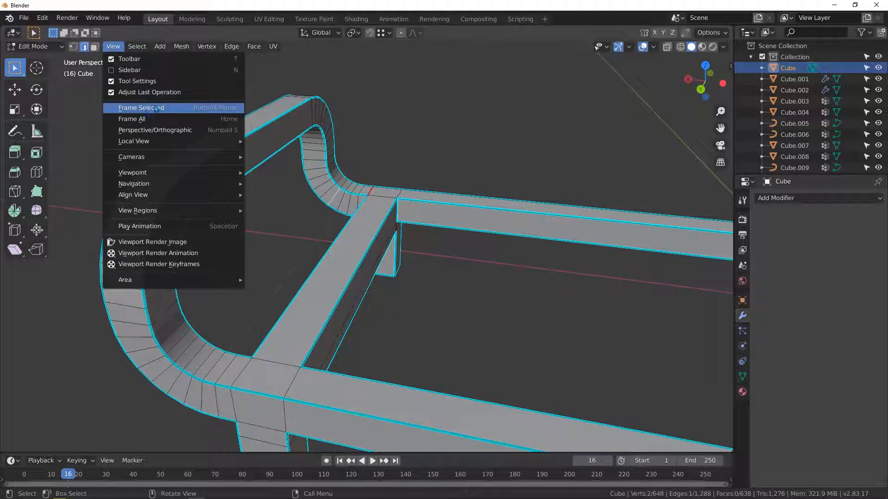
pyautogui.scroll(-4, 288, 259)
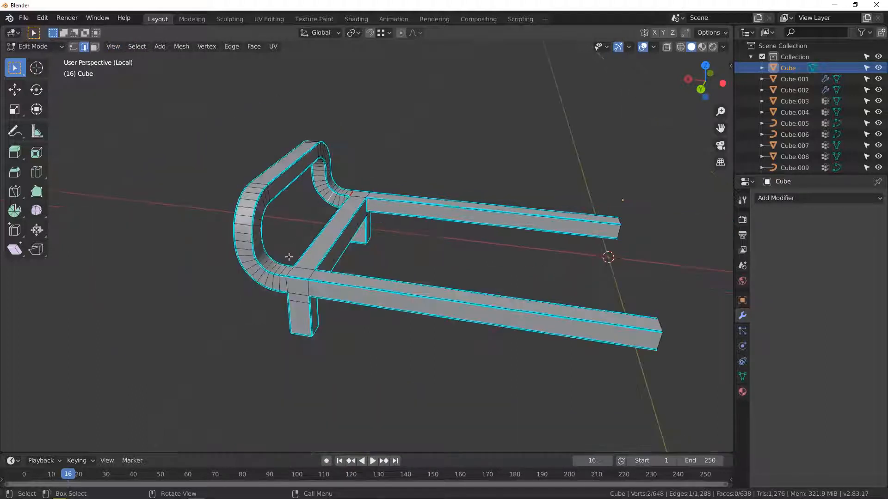
pyautogui.scroll(2, 314, 210)
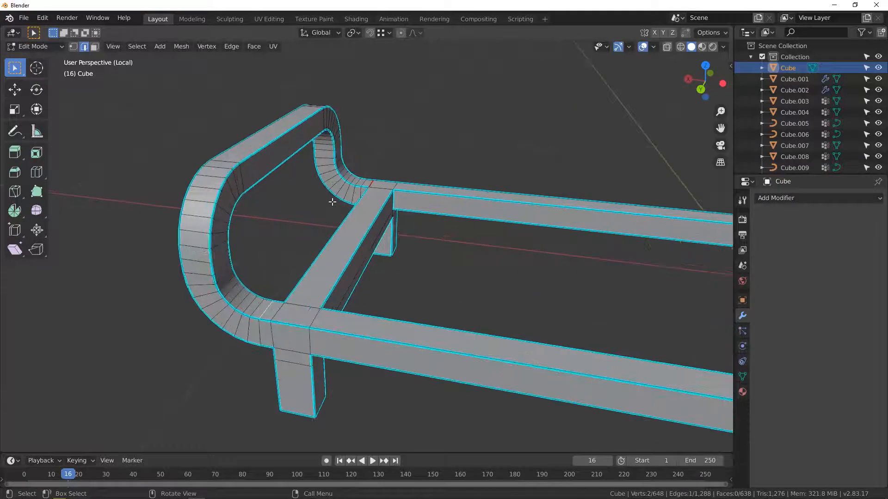
pyautogui.click(137, 47)
pyautogui.click(161, 47)
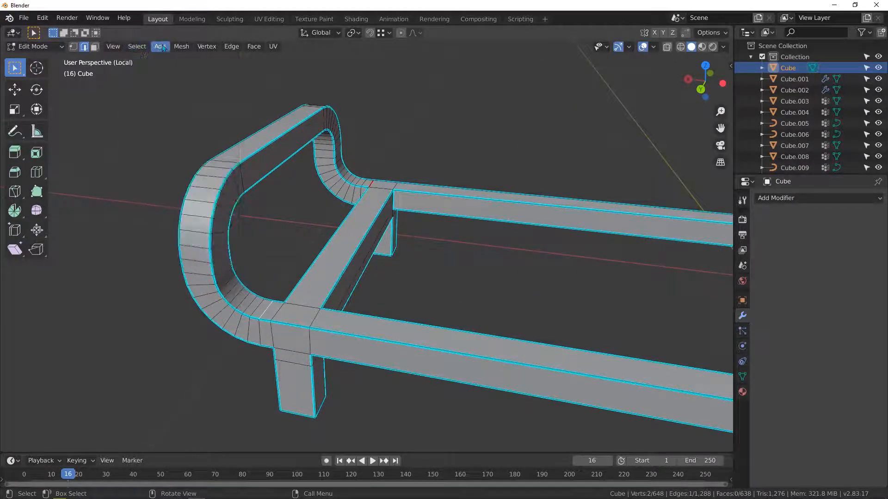
# Extend the selection from the joint's top edge, where the curved end meets the frame, down the side face to its inner corner
pyautogui.click(134, 47)
pyautogui.moveTo(113, 46)
pyautogui.click(141, 107)
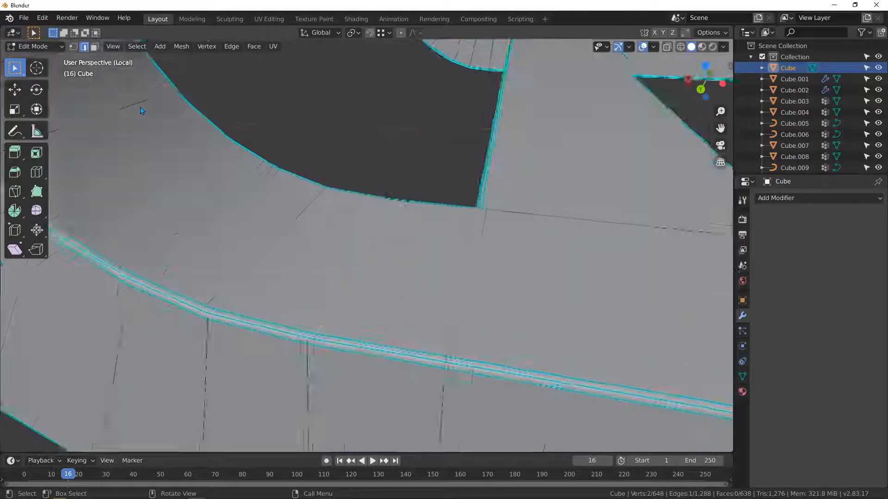
pyautogui.scroll(-8, 245, 184)
pyautogui.moveTo(243, 188); pyautogui.dragTo(295, 192, button='middle')
pyautogui.scroll(2, 296, 192)
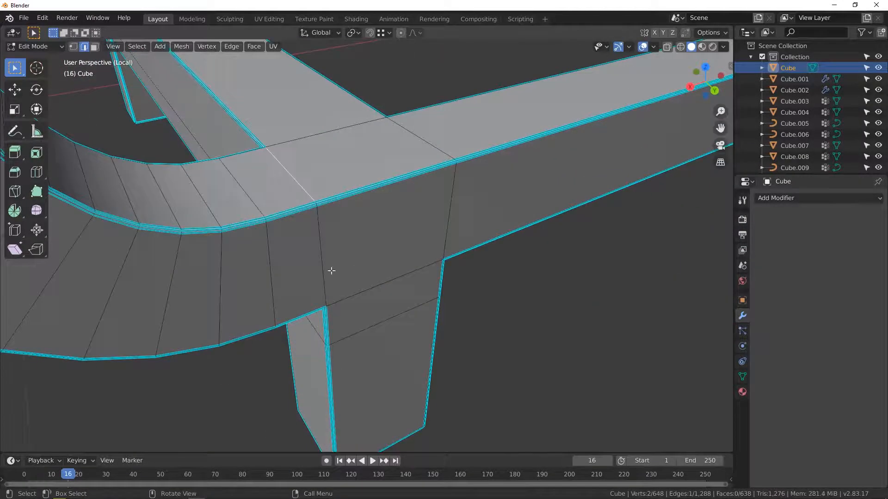
pyautogui.moveTo(332, 271); pyautogui.dragTo(323, 190, button='middle')
pyautogui.scroll(4, 305, 208)
pyautogui.keyDown('ctrl'); pyautogui.click(292, 247); pyautogui.keyUp('ctrl')
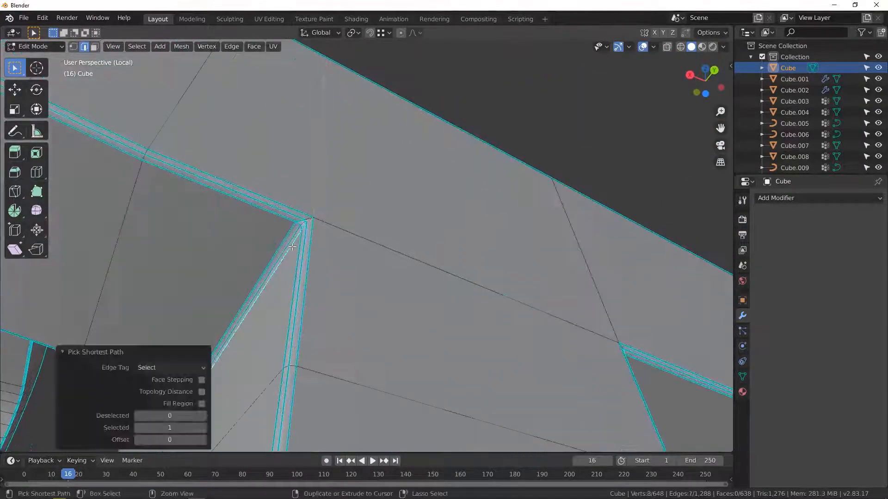
# Close the edge selection around the joint between the curved end and the leg, and mark it as a seam
pyautogui.scroll(-3, 259, 246)
pyautogui.moveTo(228, 245); pyautogui.dragTo(386, 285, button='middle')
pyautogui.scroll(1, 369, 273)
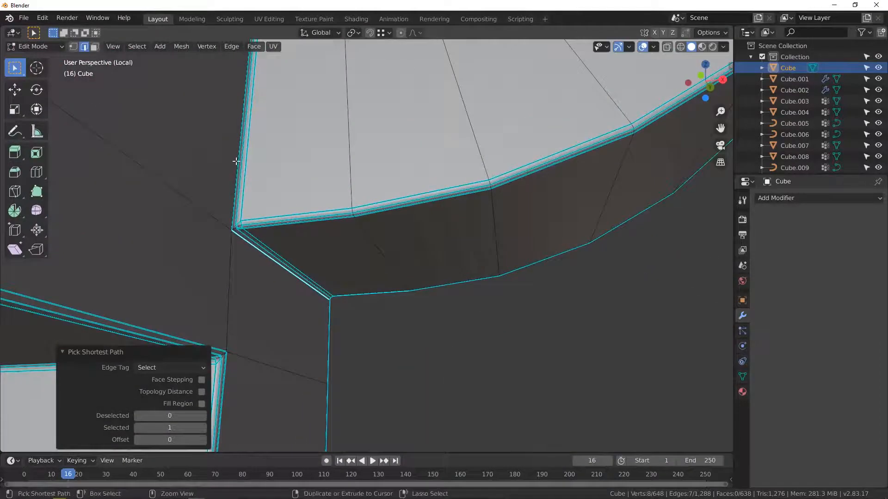
pyautogui.keyDown('ctrl'); pyautogui.click(237, 162); pyautogui.keyUp('ctrl')
pyautogui.moveTo(236, 163); pyautogui.dragTo(180, 241, button='middle')
pyautogui.keyDown('ctrl'); pyautogui.click(166, 202); pyautogui.keyUp('ctrl')
pyautogui.moveTo(166, 201); pyautogui.dragTo(241, 189, button='middle')
pyautogui.rightClick(240, 180)
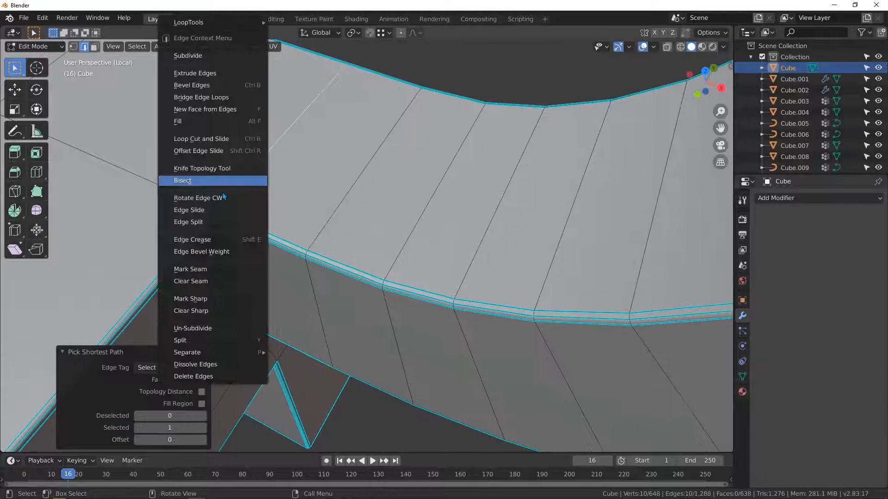
pyautogui.click(193, 269)
# Select the outer bevel edge next to the joint seam and extend the path along the bed-facing side to the curved end's upper bend
pyautogui.moveTo(198, 259); pyautogui.dragTo(236, 173, button='middle')
pyautogui.scroll(-4, 237, 173)
pyautogui.moveTo(303, 224); pyautogui.dragTo(58, 199, button='middle')
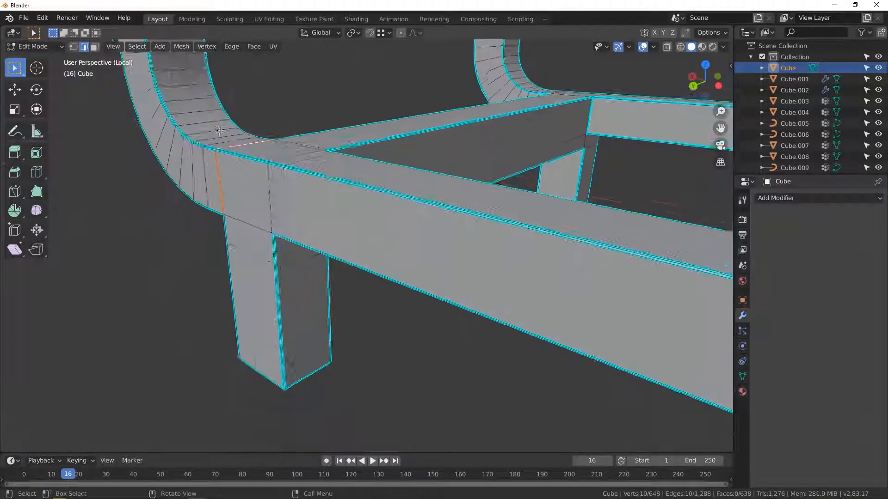
pyautogui.moveTo(282, 185); pyautogui.dragTo(251, 207, button='middle')
pyautogui.scroll(6, 288, 318)
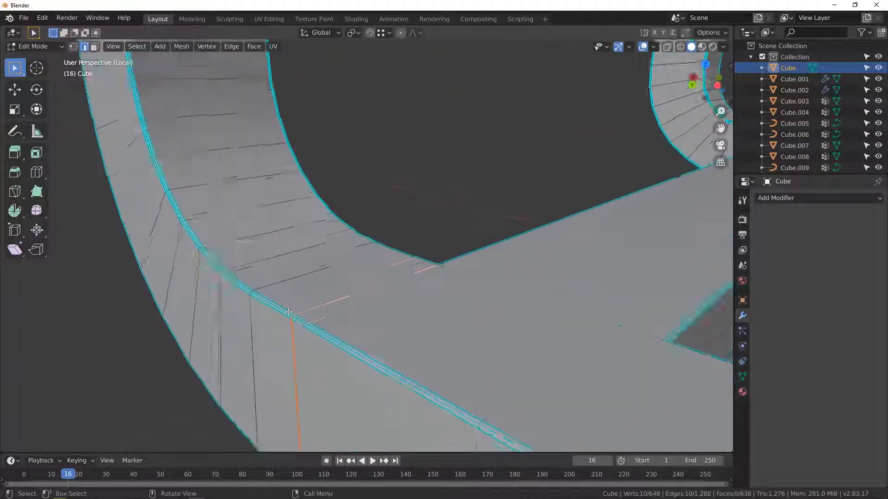
pyautogui.scroll(-4, 284, 310)
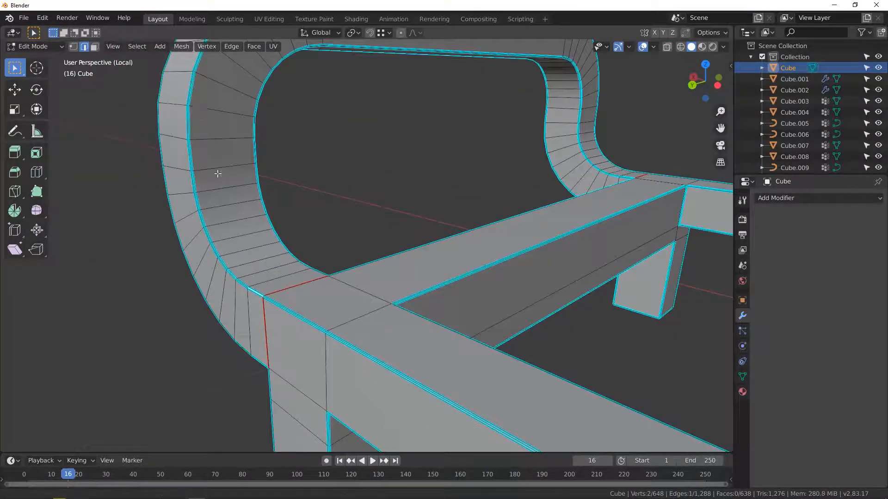
pyautogui.keyDown('shift'); pyautogui.moveTo(218, 174); pyautogui.dragTo(273, 296, button='middle'); pyautogui.keyUp('shift')
pyautogui.scroll(4, 289, 190)
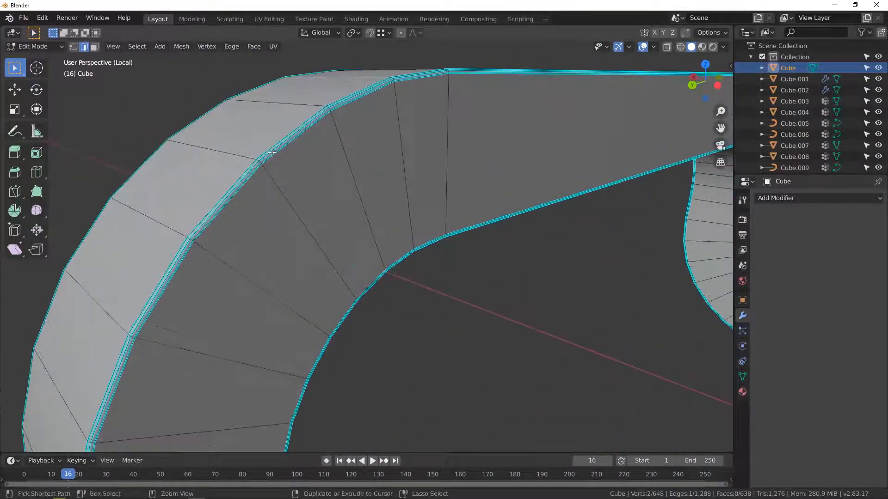
pyautogui.keyDown('ctrl'); pyautogui.click(271, 153); pyautogui.keyUp('ctrl')
# Extend the outer bevel path across the top of the curved end and down the other side to the opposite joint seam
pyautogui.scroll(-6, 272, 153)
pyautogui.moveTo(446, 174); pyautogui.dragTo(253, 151, button='middle')
pyautogui.scroll(5, 254, 189)
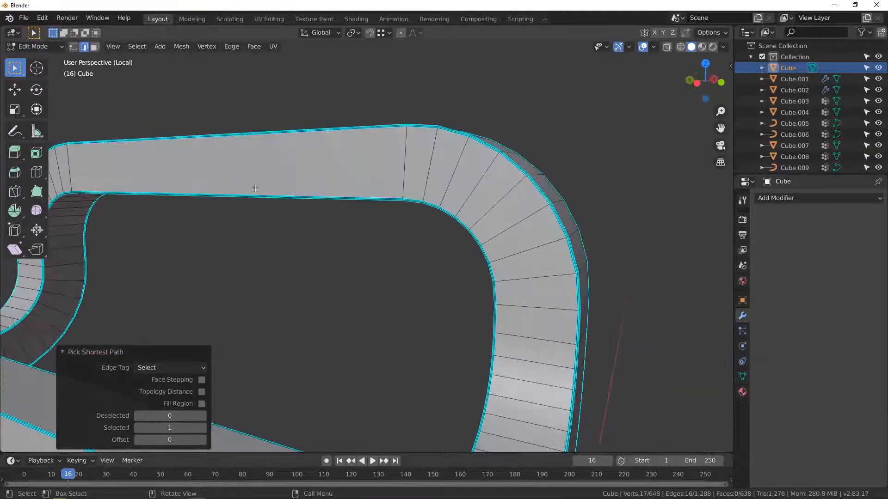
pyautogui.scroll(-4, 255, 189)
pyautogui.moveTo(408, 250); pyautogui.dragTo(385, 262, button='middle')
pyautogui.scroll(8, 280, 247)
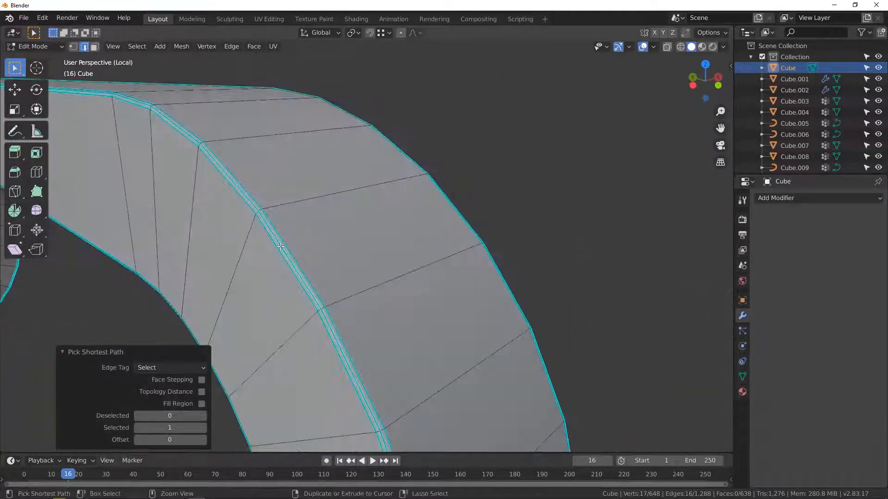
pyautogui.keyDown('ctrl'); pyautogui.click(280, 247); pyautogui.keyUp('ctrl')
pyautogui.scroll(-5, 280, 247)
pyautogui.keyDown('shift'); pyautogui.moveTo(283, 247); pyautogui.dragTo(317, 90, button='middle'); pyautogui.keyUp('shift')
pyautogui.scroll(-4, 333, 84)
pyautogui.scroll(4, 308, 277)
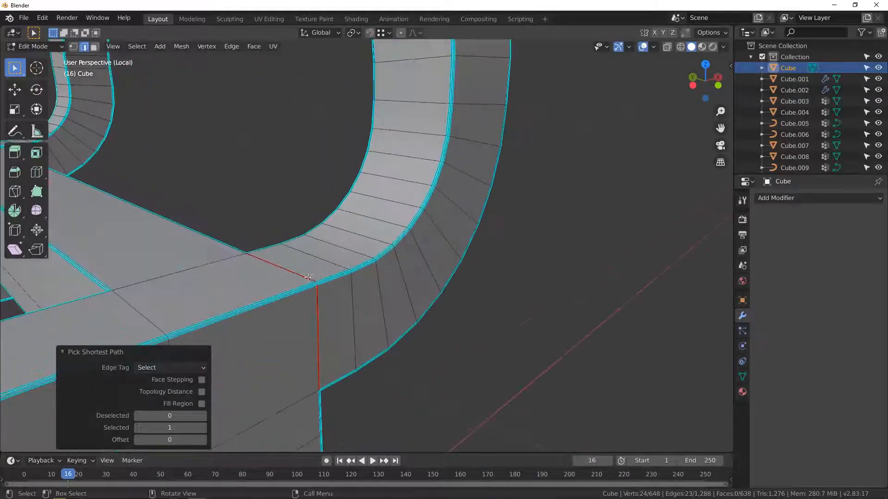
pyautogui.scroll(5, 307, 276)
pyautogui.keyDown('ctrl'); pyautogui.click(325, 277); pyautogui.keyUp('ctrl')
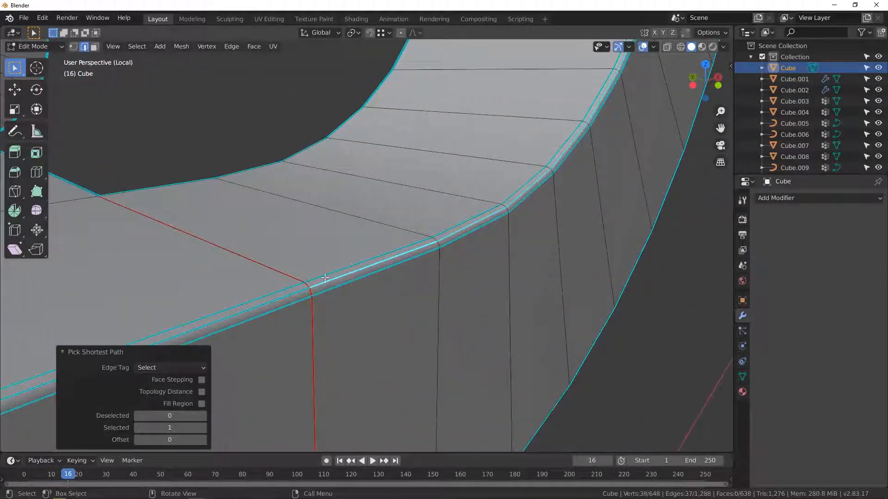
# Mark the selected outer bevel path on the curved end's bed-facing side as a seam
pyautogui.scroll(-5, 325, 277)
pyautogui.moveTo(327, 277); pyautogui.dragTo(365, 291, button='middle')
pyautogui.scroll(7, 365, 291)
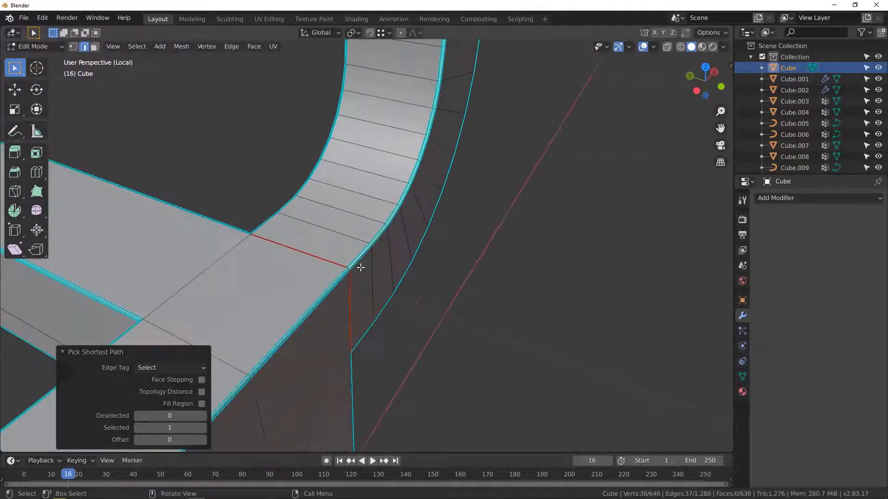
pyautogui.rightClick(360, 267)
pyautogui.click(327, 273)
# Select the inner bevel edge beside the joint seam and extend the path up around the opening's first upper bend
pyautogui.scroll(-6, 326, 274)
pyautogui.scroll(5, 296, 248)
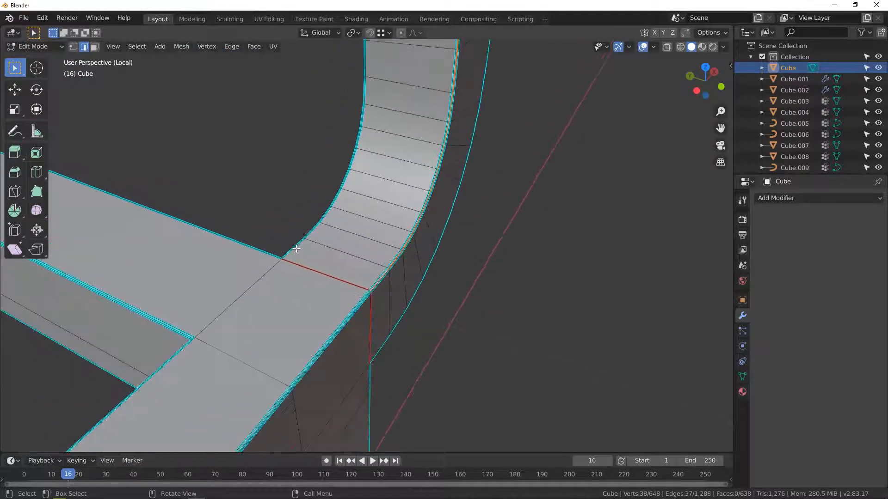
pyautogui.scroll(4, 296, 249)
pyautogui.click(293, 253)
pyautogui.moveTo(294, 252); pyautogui.dragTo(416, 260, button='middle')
pyautogui.scroll(5, 316, 256)
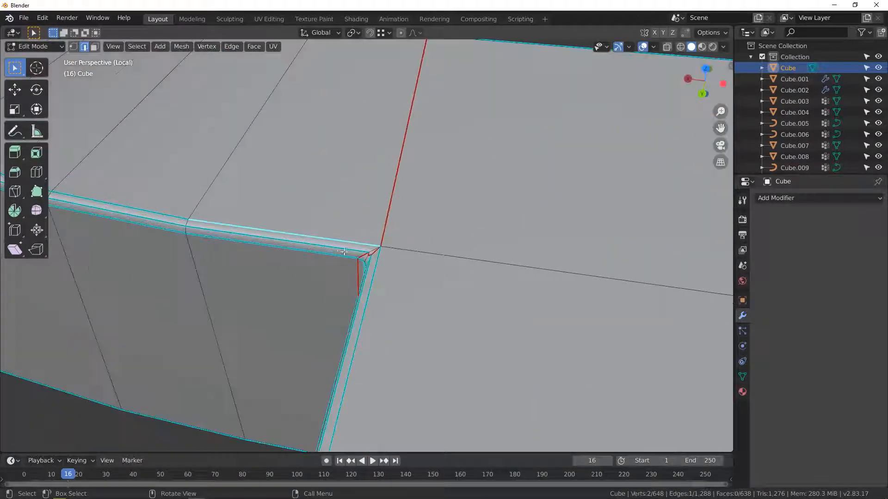
pyautogui.scroll(-3, 276, 257)
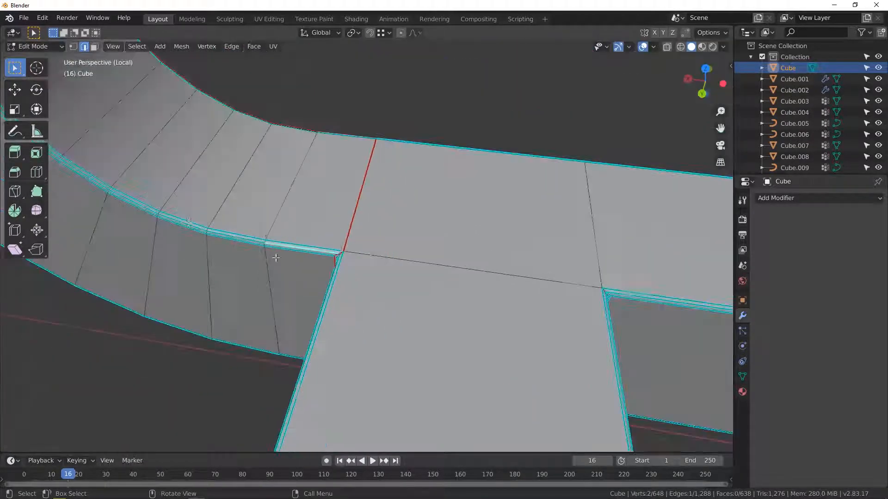
pyautogui.keyDown('shift'); pyautogui.moveTo(187, 219); pyautogui.dragTo(324, 268, button='middle'); pyautogui.keyUp('shift')
pyautogui.scroll(-4, 324, 267)
pyautogui.keyDown('shift'); pyautogui.moveTo(271, 158); pyautogui.dragTo(238, 161, button='middle'); pyautogui.keyUp('shift')
pyautogui.scroll(5, 351, 142)
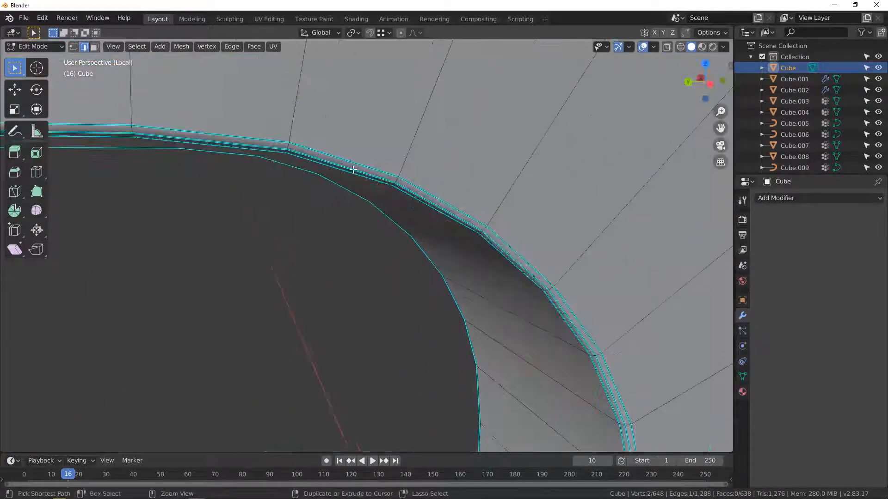
pyautogui.keyDown('ctrl'); pyautogui.click(356, 194); pyautogui.keyUp('ctrl')
# Extend the inner bevel path across the opening's top and down the other bend to the opposite joint
pyautogui.scroll(-5, 356, 194)
pyautogui.moveTo(258, 228); pyautogui.dragTo(499, 150, button='middle')
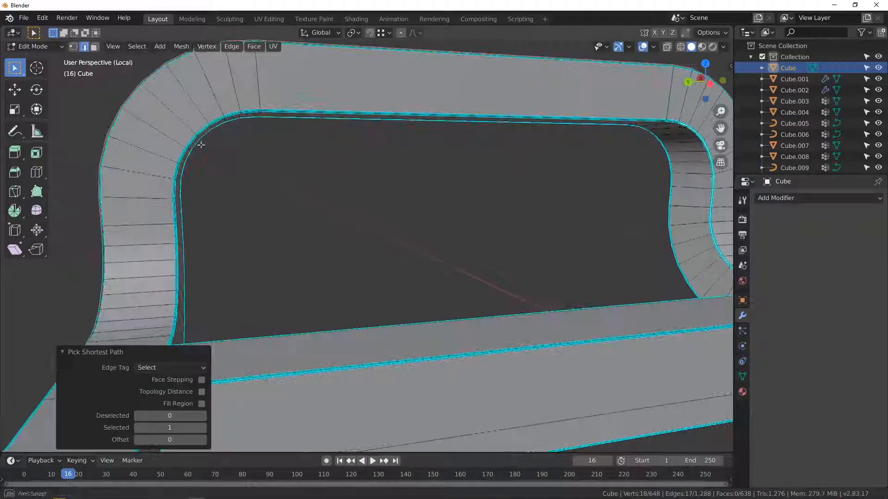
pyautogui.keyDown('shift'); pyautogui.moveTo(200, 143); pyautogui.dragTo(296, 148, button='middle'); pyautogui.keyUp('shift')
pyautogui.scroll(3, 296, 148)
pyautogui.moveTo(296, 148); pyautogui.dragTo(260, 138, button='middle')
pyautogui.scroll(4, 254, 146)
pyautogui.keyDown('ctrl'); pyautogui.click(235, 170); pyautogui.keyUp('ctrl')
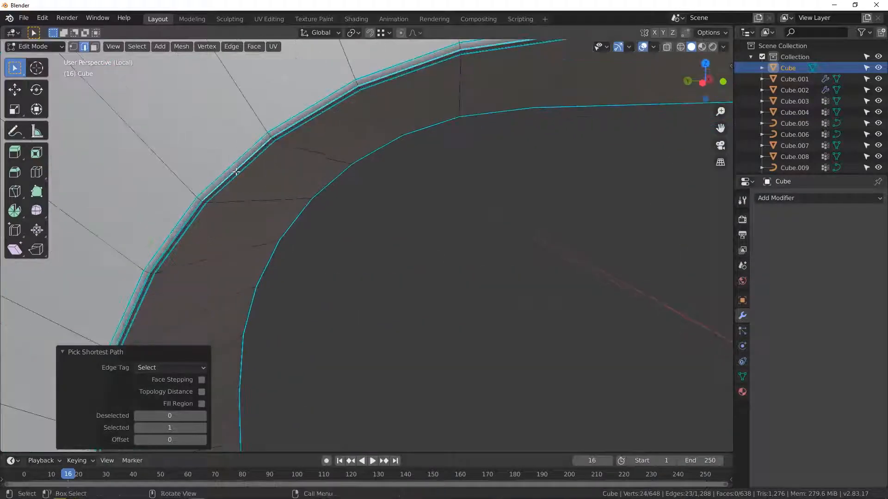
pyautogui.scroll(-3, 235, 172)
pyautogui.scroll(-7, 235, 216)
pyautogui.moveTo(232, 244); pyautogui.dragTo(228, 165, button='middle')
pyautogui.scroll(9, 215, 259)
pyautogui.scroll(2, 219, 237)
pyautogui.keyDown('ctrl'); pyautogui.click(224, 239); pyautogui.keyUp('ctrl')
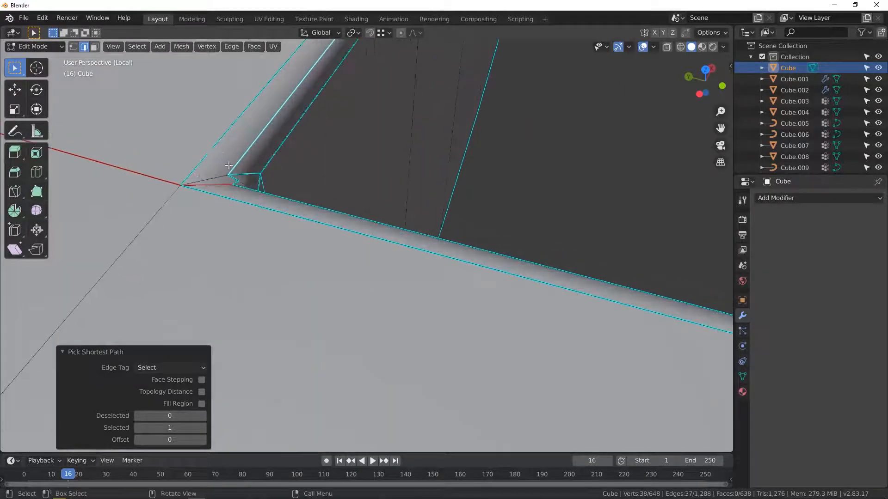
# Add the short corner edges at the joint to the inner bevel path and mark the selection as a seam
pyautogui.keyDown('shift'); pyautogui.click(240, 186); pyautogui.keyUp('shift')
pyautogui.rightClick(233, 181)
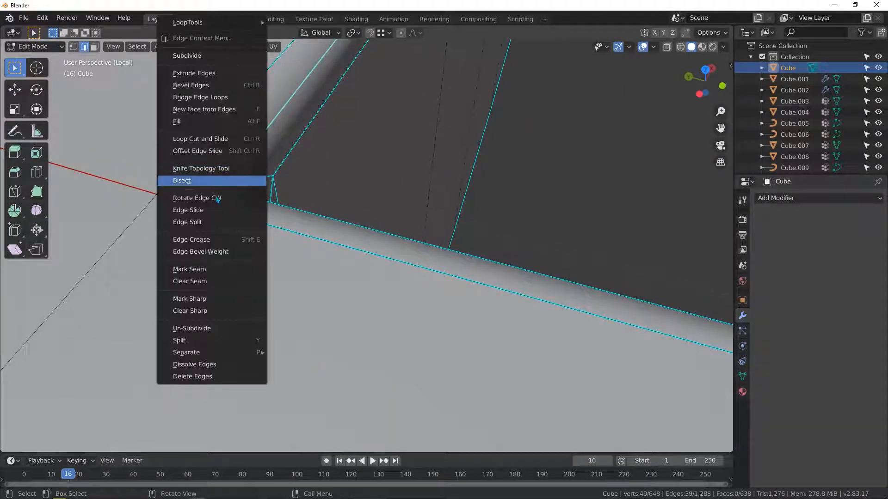
pyautogui.click(208, 273)
# Select the middle bevel edge on the curved end's underside beside the leg, plus the short edges linking it to the seam corner
pyautogui.scroll(-20, 249, 193)
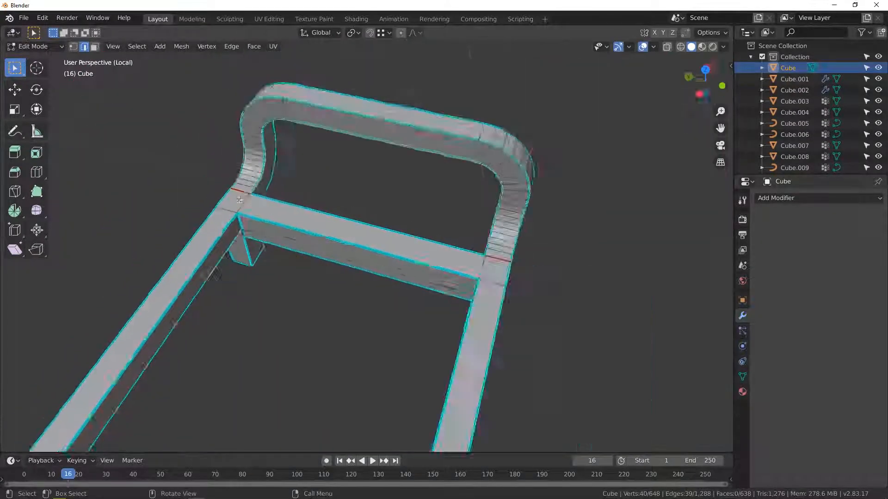
pyautogui.moveTo(240, 200); pyautogui.dragTo(305, 248, button='middle')
pyautogui.moveTo(313, 213); pyautogui.dragTo(257, 194, button='middle')
pyautogui.scroll(3, 359, 217)
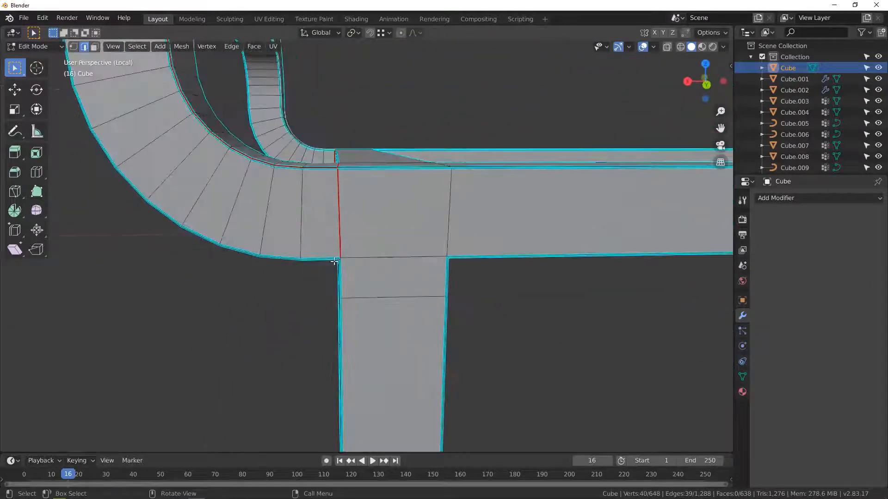
pyautogui.moveTo(322, 237); pyautogui.dragTo(350, 147, button='middle')
pyautogui.scroll(2, 326, 222)
pyautogui.click(313, 276)
pyautogui.scroll(4, 315, 278)
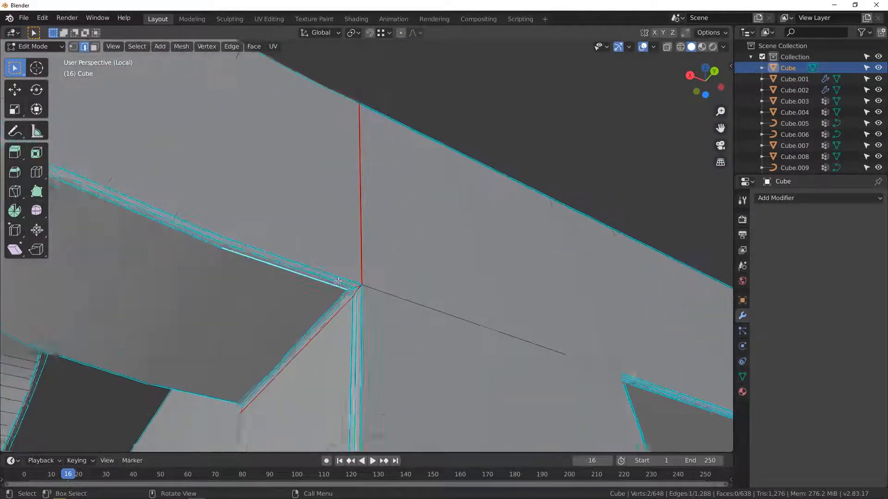
pyautogui.scroll(2, 364, 292)
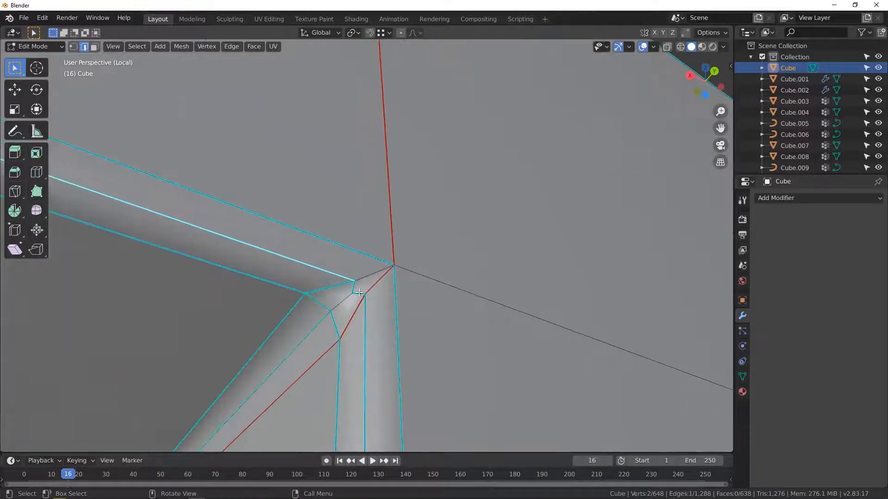
pyautogui.keyDown('shift'); pyautogui.click(346, 278); pyautogui.keyUp('shift')
# Extend the underside bevel path along the back outer side of the curved end to the opposite leg joint
pyautogui.scroll(-8, 346, 277)
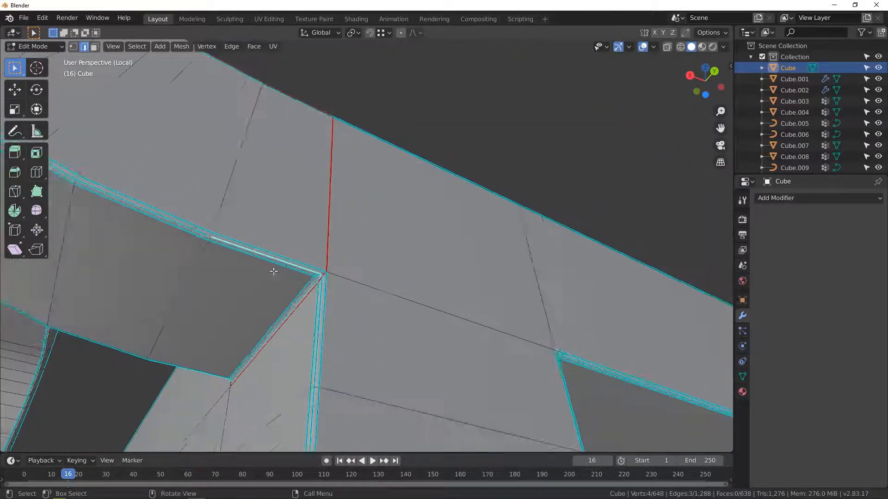
pyautogui.moveTo(314, 225); pyautogui.dragTo(329, 253, button='middle')
pyautogui.keyDown('ctrl'); pyautogui.click(210, 173); pyautogui.keyUp('ctrl')
pyautogui.scroll(-5, 204, 179)
pyautogui.scroll(-4, 329, 253)
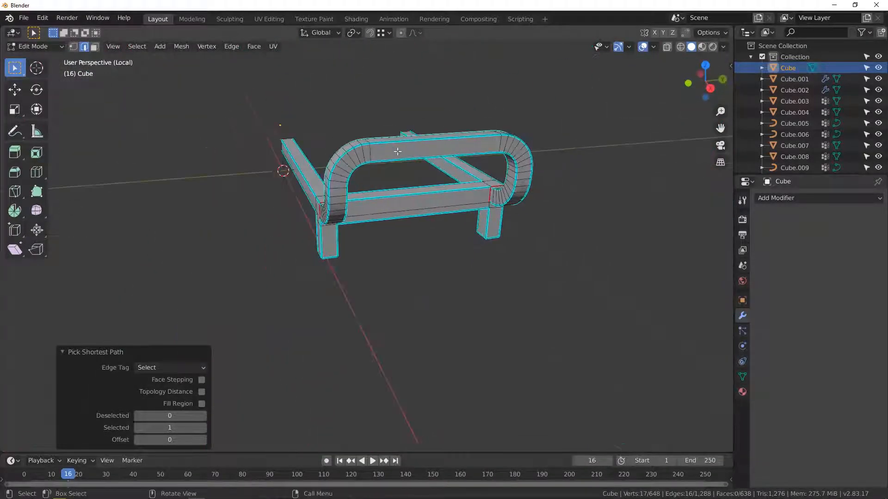
pyautogui.scroll(8, 394, 176)
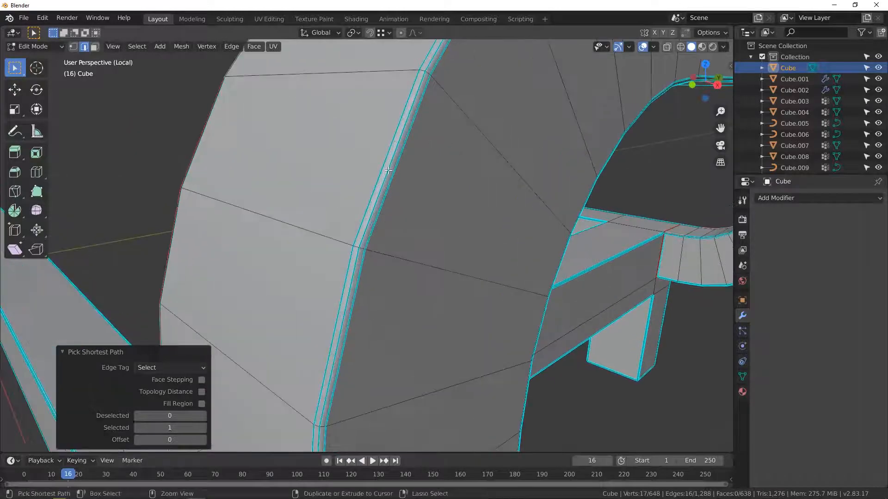
pyautogui.scroll(-7, 358, 174)
pyautogui.moveTo(357, 211); pyautogui.dragTo(349, 191, button='middle')
pyautogui.scroll(4, 349, 191)
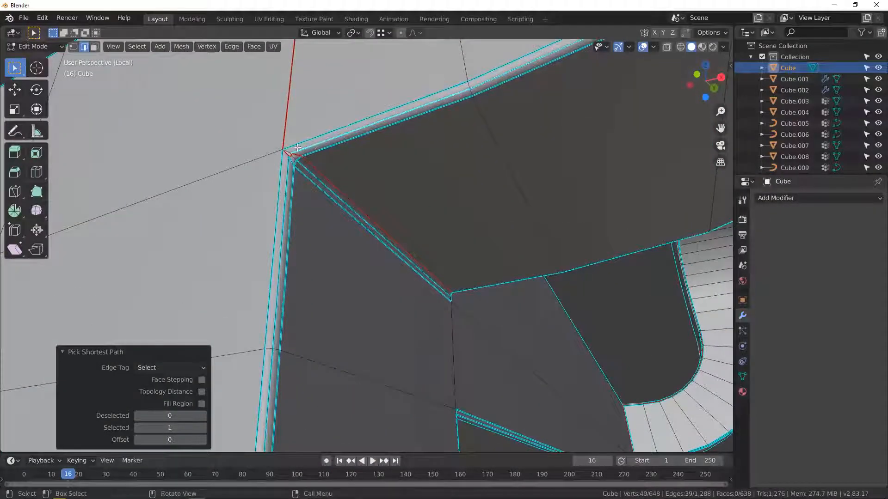
# Mark the selected back outer bevel path, including its corner edges at the leg joints, as a seam
pyautogui.scroll(2, 297, 148)
pyautogui.rightClick(293, 161)
pyautogui.click(245, 269)
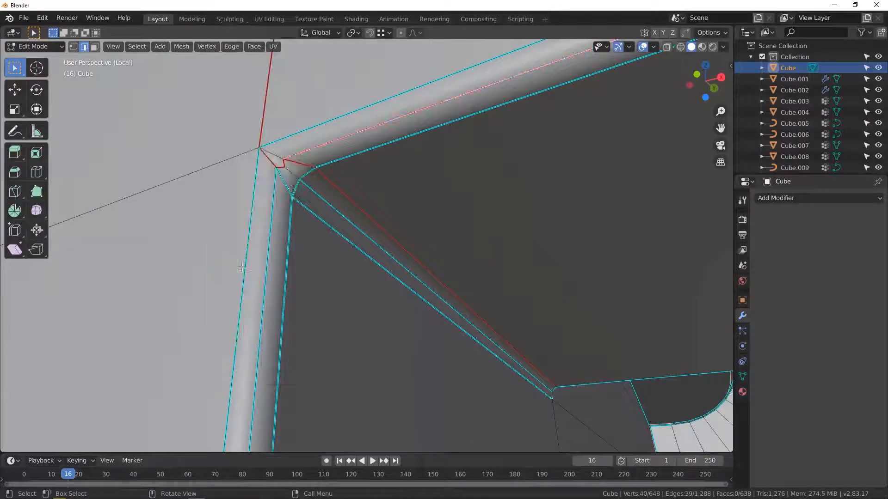
# Select the middle bevel edges along the inner underside of the curved end from the leg joint
pyautogui.moveTo(245, 269); pyautogui.dragTo(367, 305, button='middle')
pyautogui.scroll(-4, 300, 221)
pyautogui.scroll(8, 367, 306)
pyautogui.scroll(1, 366, 307)
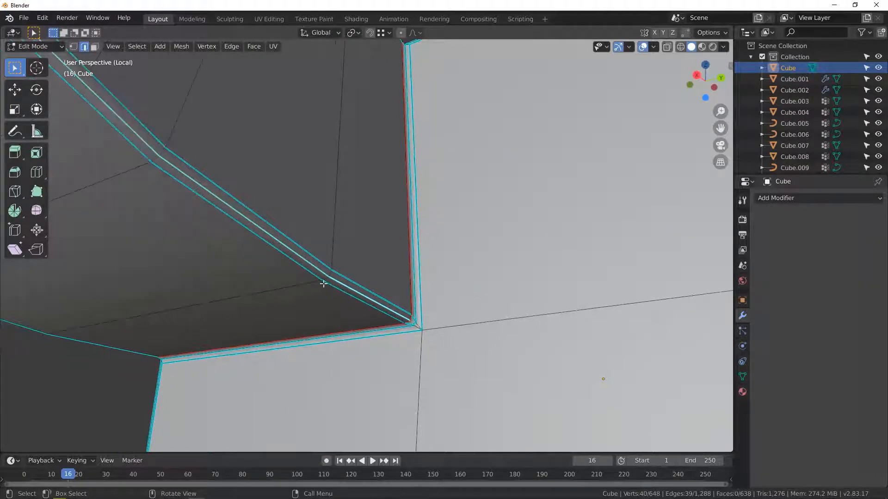
pyautogui.keyDown('alt'); pyautogui.click(319, 271); pyautogui.keyUp('alt')
pyautogui.scroll(-5, 318, 275)
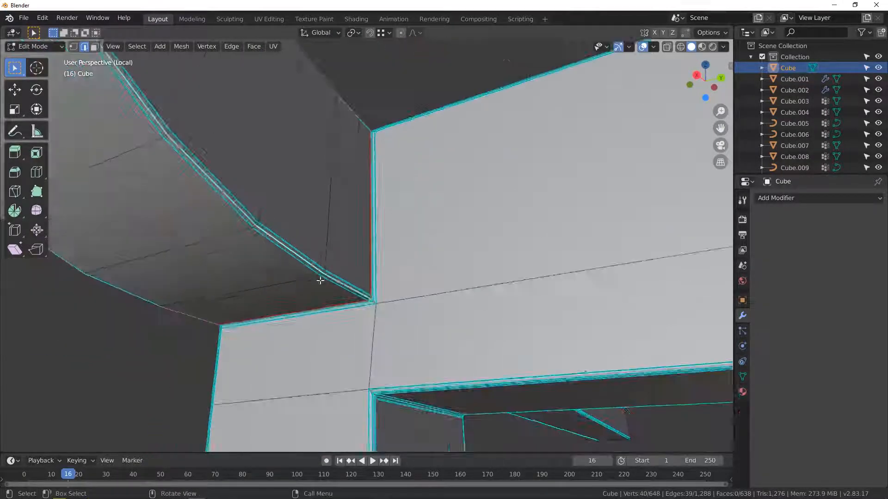
# Complete the inner underside bevel path at the curved end's opposite leg joint, including its short corner edges, and mark it as a seam
pyautogui.moveTo(318, 277); pyautogui.dragTo(458, 172, button='middle')
pyautogui.scroll(-5, 340, 211)
pyautogui.scroll(9, 375, 287)
pyautogui.scroll(4, 372, 294)
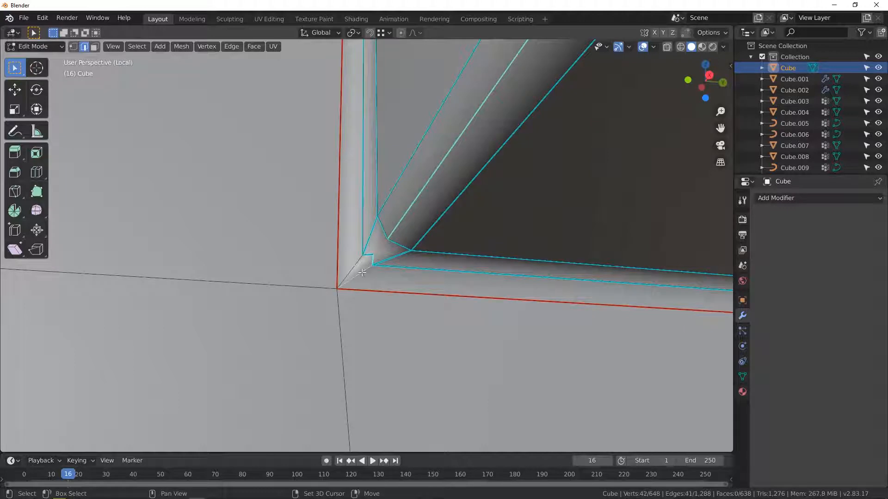
pyautogui.rightClick(370, 268)
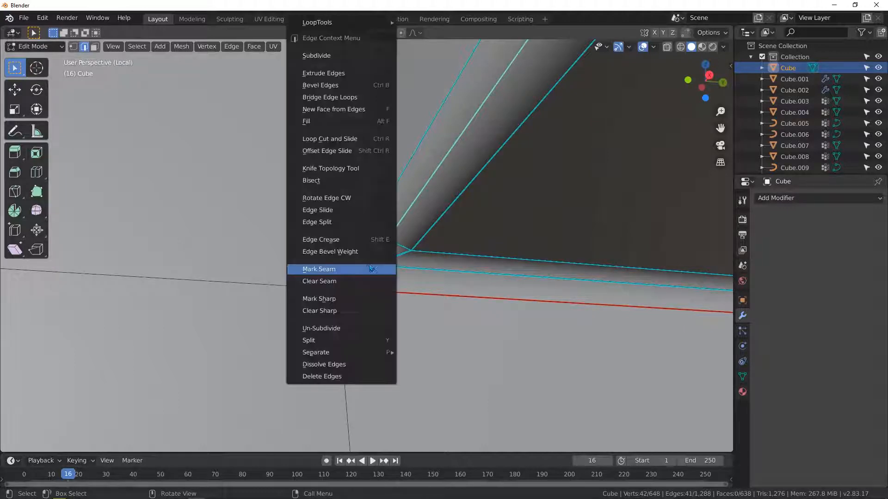
pyautogui.click(330, 272)
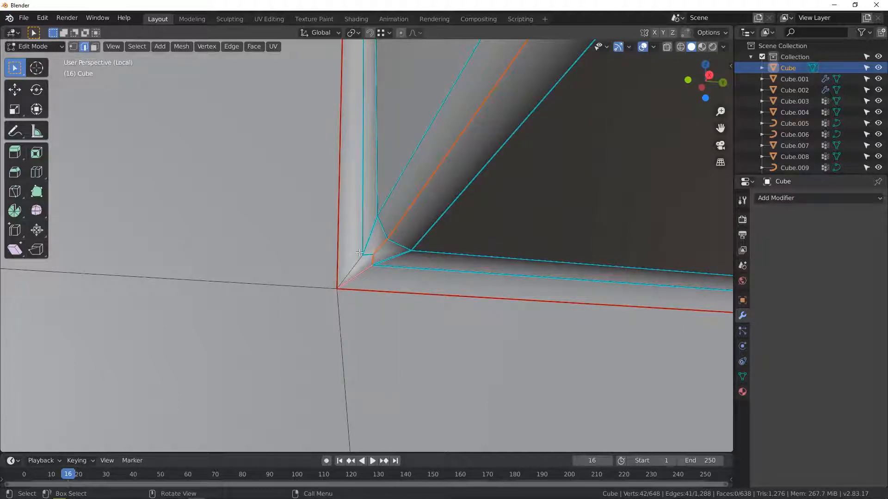
# Examine the marked seams at the joint corner and along both sides of the curved end
pyautogui.moveTo(374, 257); pyautogui.dragTo(367, 259, button='middle')
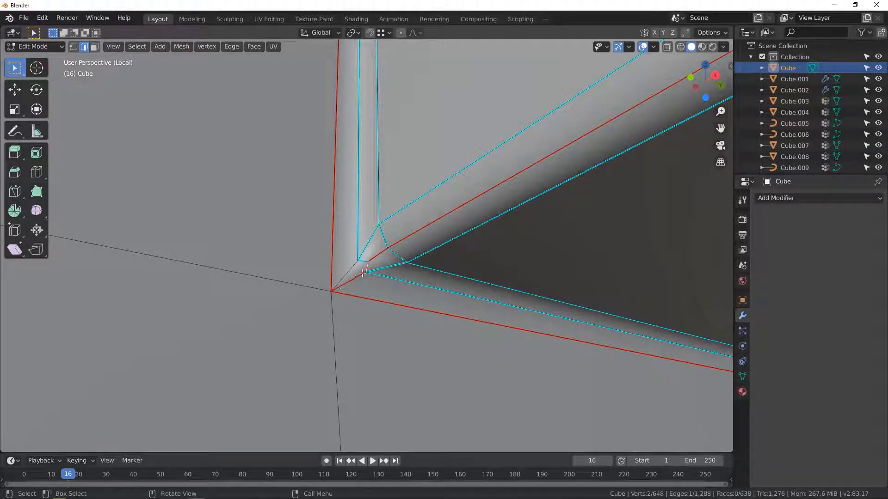
pyautogui.scroll(-4, 373, 272)
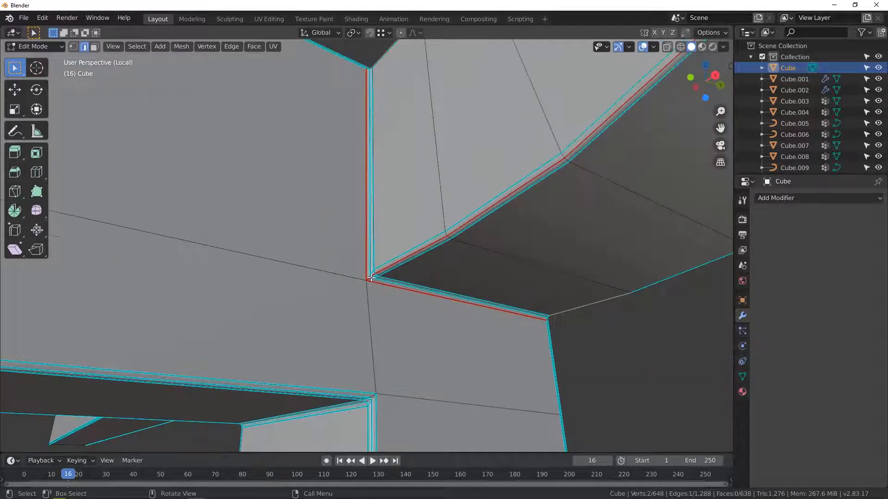
pyautogui.scroll(-12, 368, 282)
pyautogui.moveTo(367, 283); pyautogui.dragTo(398, 345, button='middle')
pyautogui.scroll(5, 412, 259)
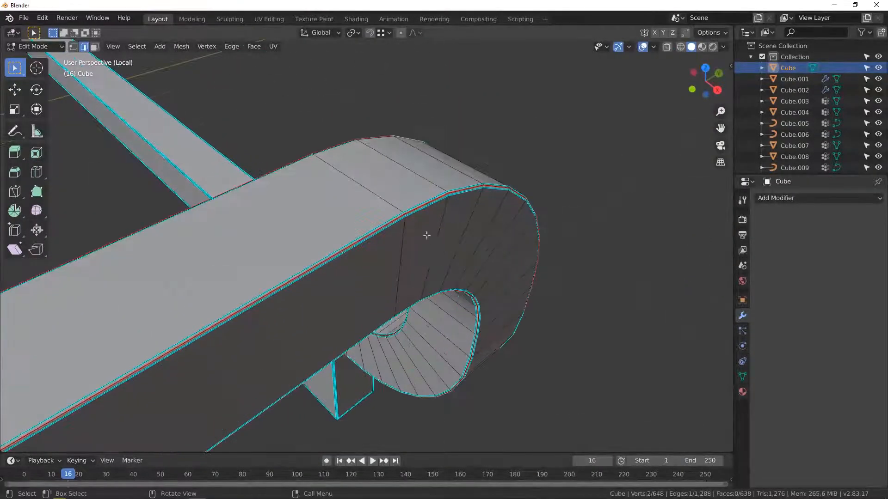
pyautogui.moveTo(426, 233); pyautogui.dragTo(316, 276, button='middle')
pyautogui.scroll(-4, 316, 278)
pyautogui.moveTo(323, 324); pyautogui.dragTo(484, 331, button='middle')
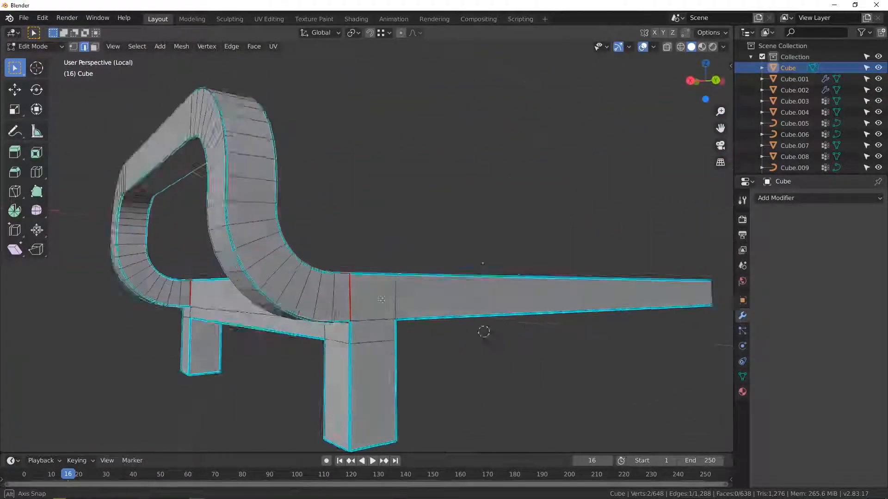
# Select the short joint edge below the curved end's seam corner and the adjoining bevel path on the cross rail's underside
pyautogui.scroll(4, 332, 336)
pyautogui.moveTo(335, 340); pyautogui.dragTo(424, 303, button='middle')
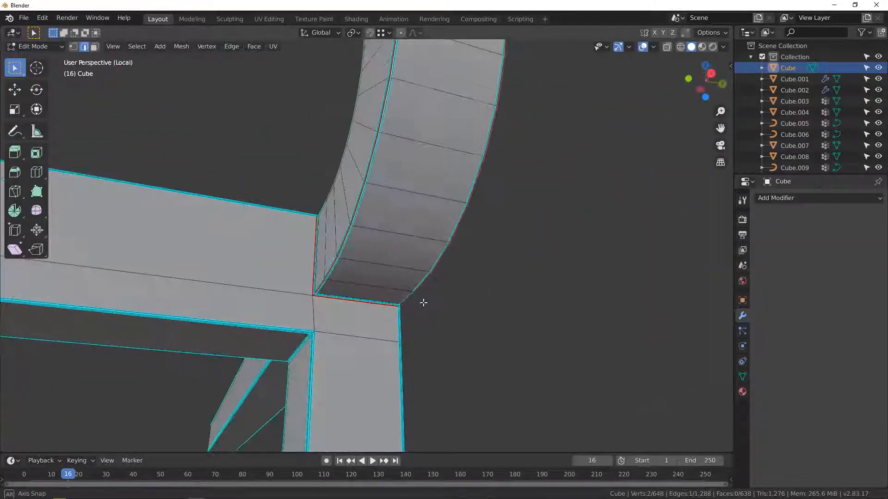
pyautogui.scroll(2, 313, 259)
pyautogui.moveTo(316, 322); pyautogui.dragTo(284, 381, button='middle')
pyautogui.scroll(2, 313, 317)
pyautogui.click(314, 302)
pyautogui.scroll(-3, 304, 312)
pyautogui.moveTo(195, 231); pyautogui.dragTo(225, 188, button='middle')
pyautogui.scroll(5, 353, 336)
pyautogui.scroll(4, 331, 384)
pyautogui.moveTo(334, 383); pyautogui.dragTo(320, 277, button='middle')
pyautogui.keyDown('ctrl'); pyautogui.click(387, 328); pyautogui.keyUp('ctrl')
# Extend the joint path up the inner corner and across the rail's top to the seam corner, and mark it as a seam
pyautogui.moveTo(309, 242); pyautogui.dragTo(312, 278, button='middle')
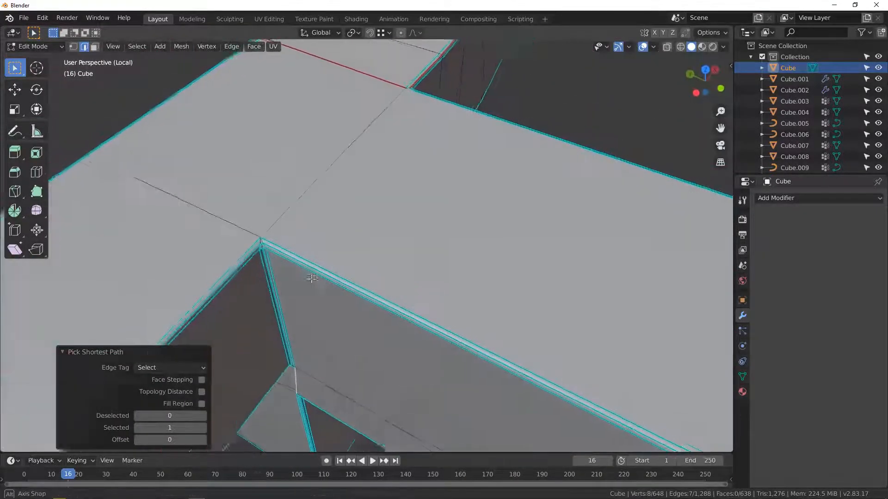
pyautogui.moveTo(276, 225); pyautogui.dragTo(435, 206, button='middle')
pyautogui.scroll(2, 432, 205)
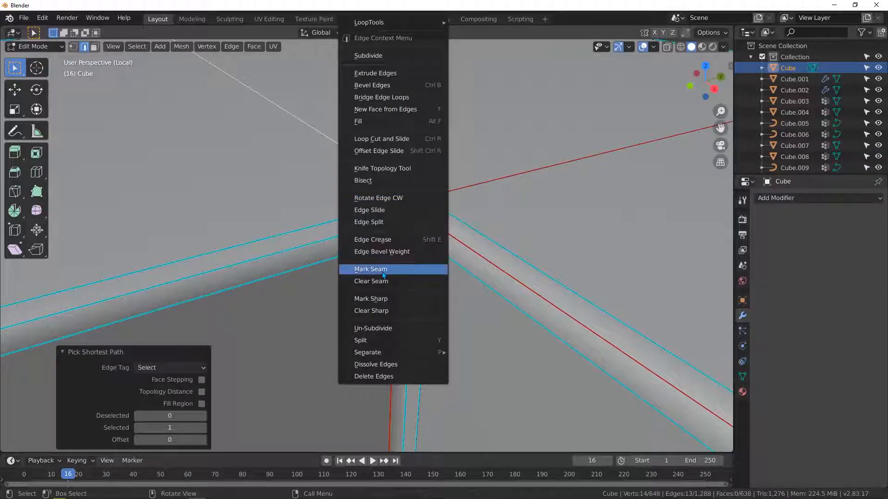
pyautogui.click(383, 273)
# Select the top joint edge at the cross rail's opposite end and the vertical bevel edge down its inner corner
pyautogui.scroll(-6, 432, 244)
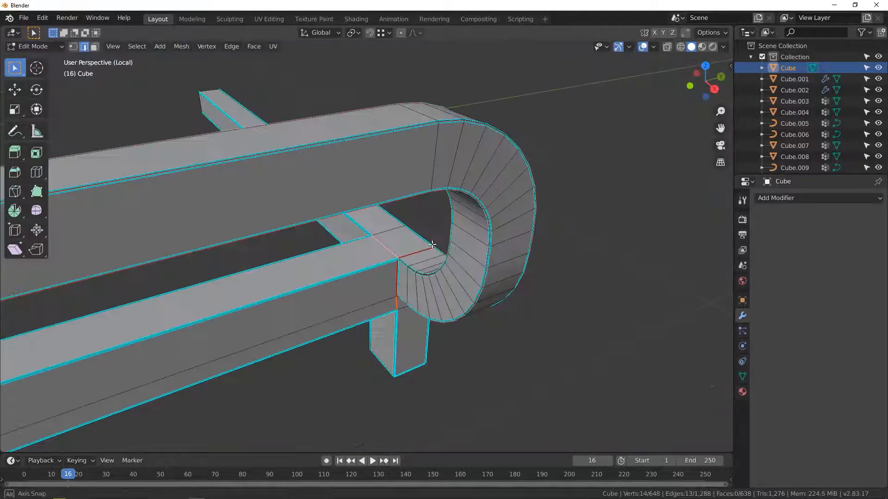
pyautogui.moveTo(433, 244); pyautogui.dragTo(394, 163, button='middle')
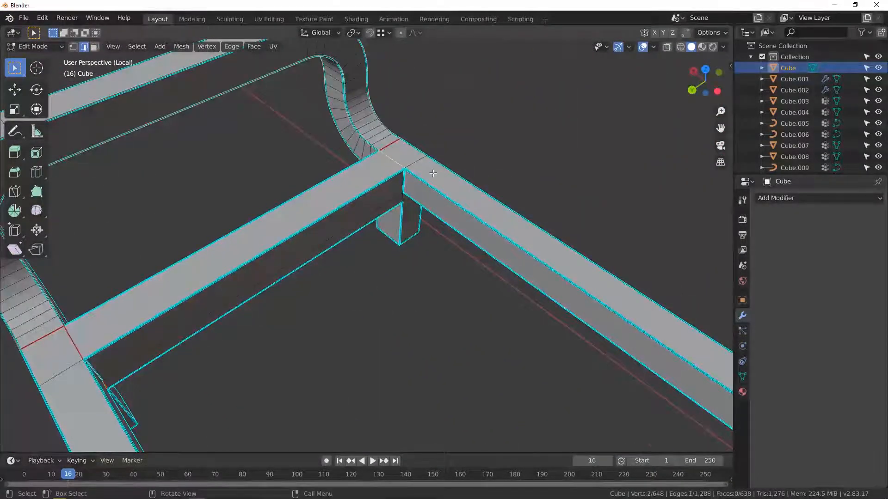
pyautogui.scroll(8, 432, 174)
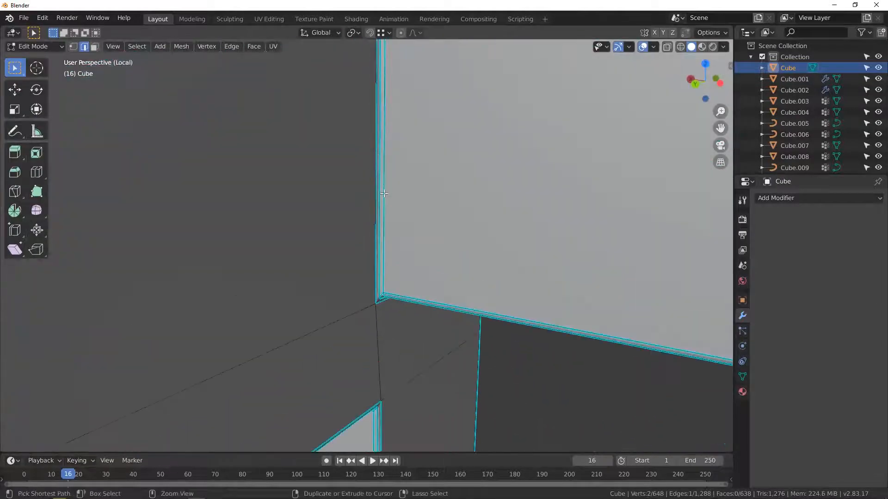
pyautogui.moveTo(384, 196); pyautogui.dragTo(368, 118, button='middle')
pyautogui.click(367, 119)
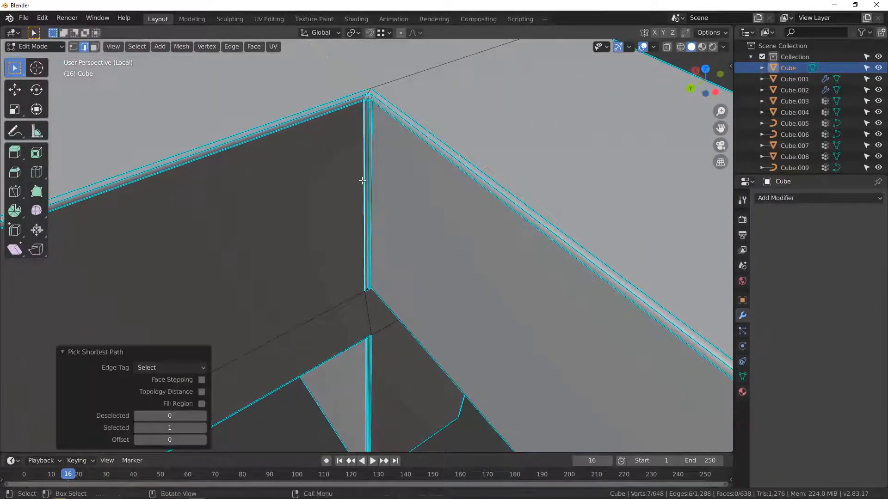
pyautogui.moveTo(362, 180); pyautogui.dragTo(370, 276, button='middle')
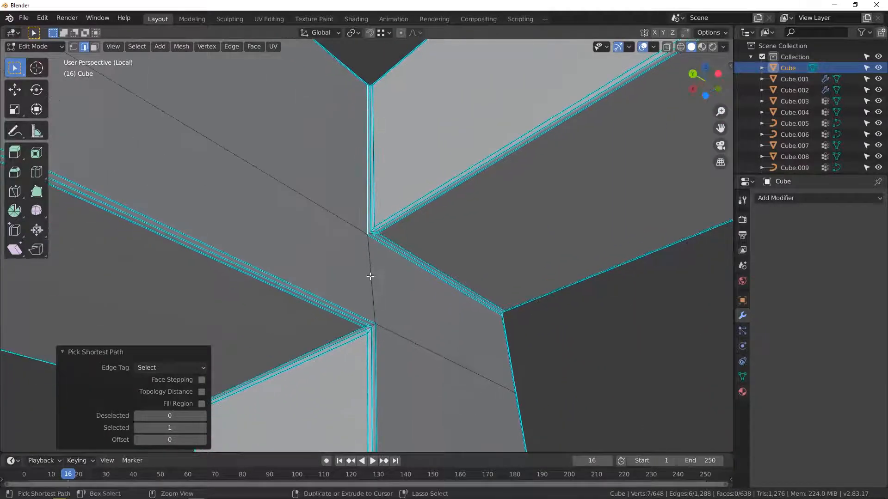
# Extend the opposite joint path across the cross rail's underside up to the curved end's seam corner, and mark it as a seam
pyautogui.moveTo(356, 323); pyautogui.dragTo(230, 212, button='middle')
pyautogui.scroll(2, 356, 314)
pyautogui.keyDown('ctrl'); pyautogui.click(356, 314); pyautogui.keyUp('ctrl')
pyautogui.scroll(-3, 363, 296)
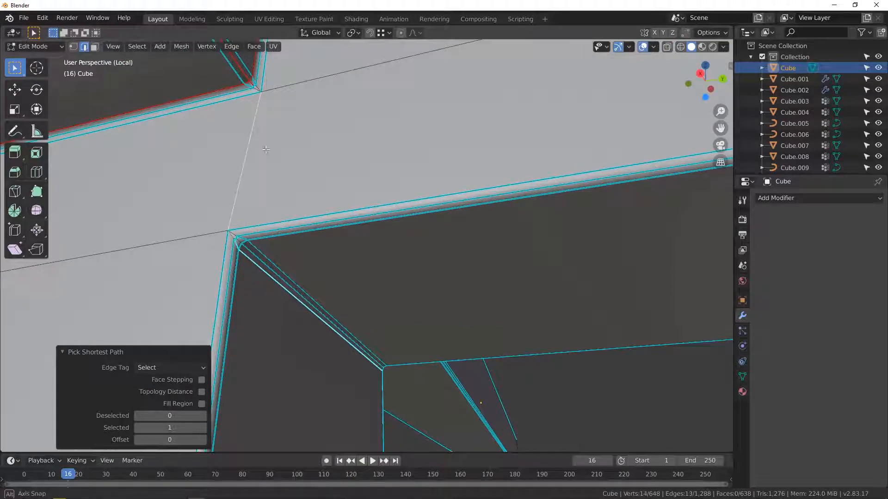
pyautogui.moveTo(266, 150); pyautogui.dragTo(296, 120, button='middle')
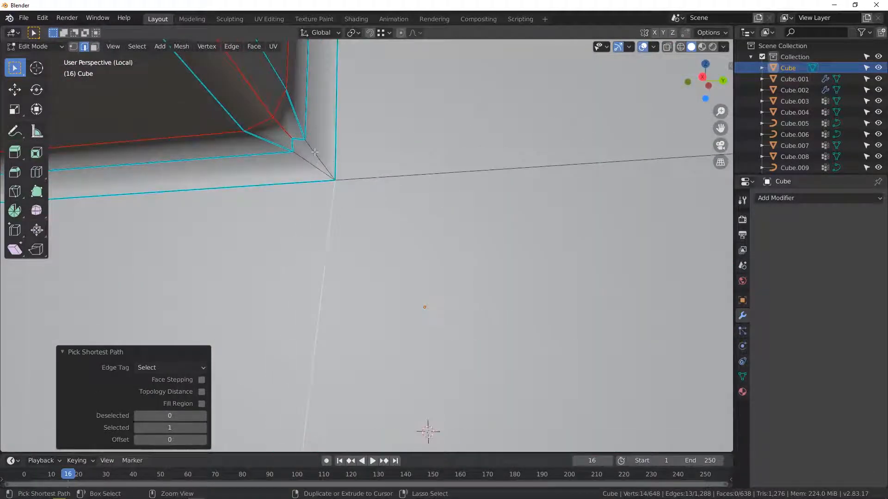
pyautogui.rightClick(300, 140)
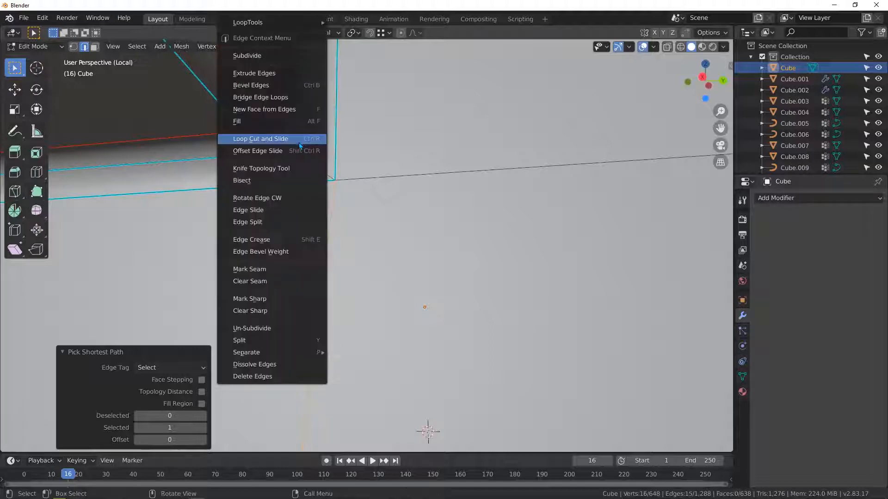
pyautogui.click(267, 269)
# Mark the long upper bevel edge of the cross rail facing the curved end as a seam
pyautogui.moveTo(267, 269); pyautogui.dragTo(315, 258, button='middle')
pyautogui.scroll(-6, 315, 245)
pyautogui.moveTo(283, 219); pyautogui.dragTo(323, 208, button='middle')
pyautogui.scroll(6, 316, 208)
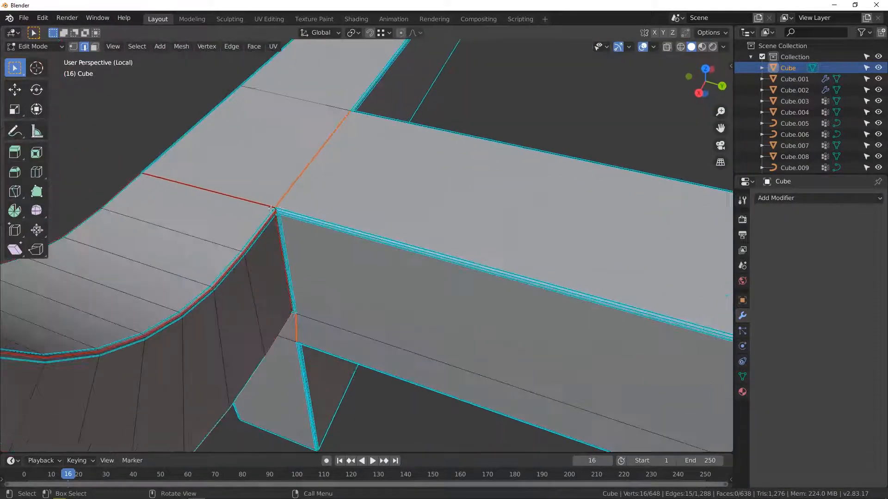
pyautogui.scroll(-5, 311, 206)
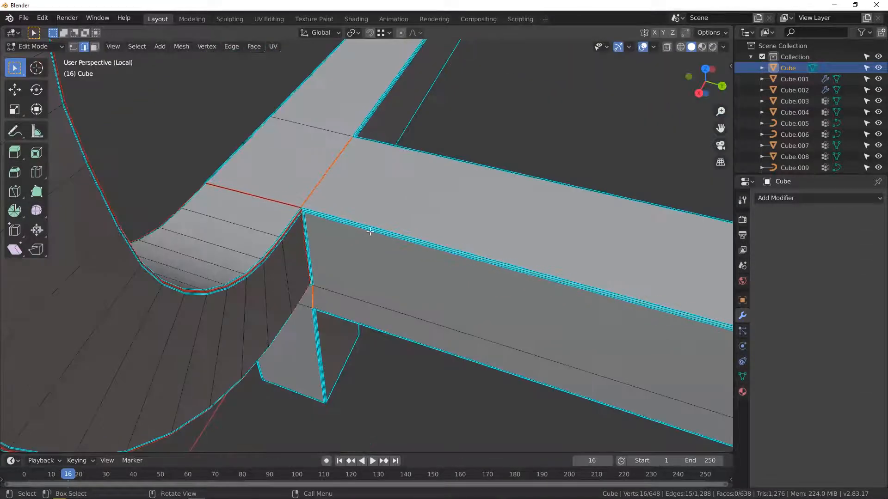
pyautogui.scroll(4, 274, 213)
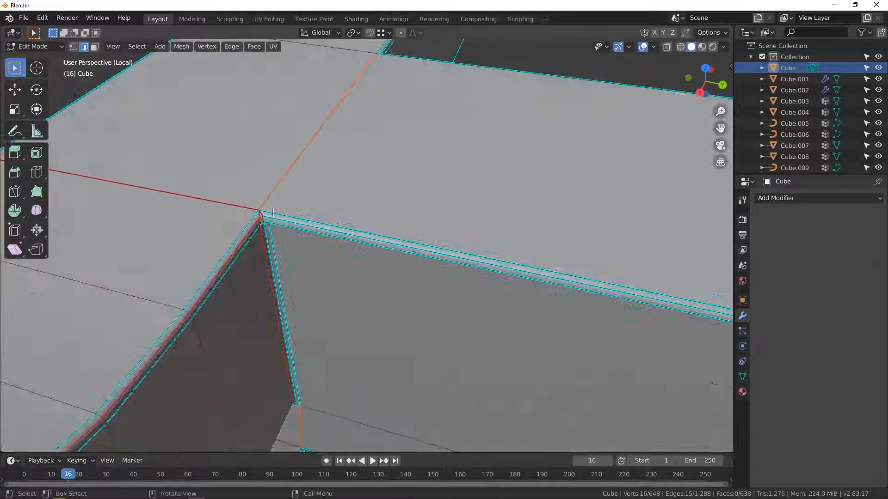
pyautogui.moveTo(276, 220); pyautogui.dragTo(407, 283, button='middle')
pyautogui.scroll(-6, 519, 271)
pyautogui.keyDown('shift'); pyautogui.moveTo(519, 272); pyautogui.dragTo(277, 248, button='middle'); pyautogui.keyUp('shift')
pyautogui.scroll(5, 601, 202)
pyautogui.rightClick(564, 199)
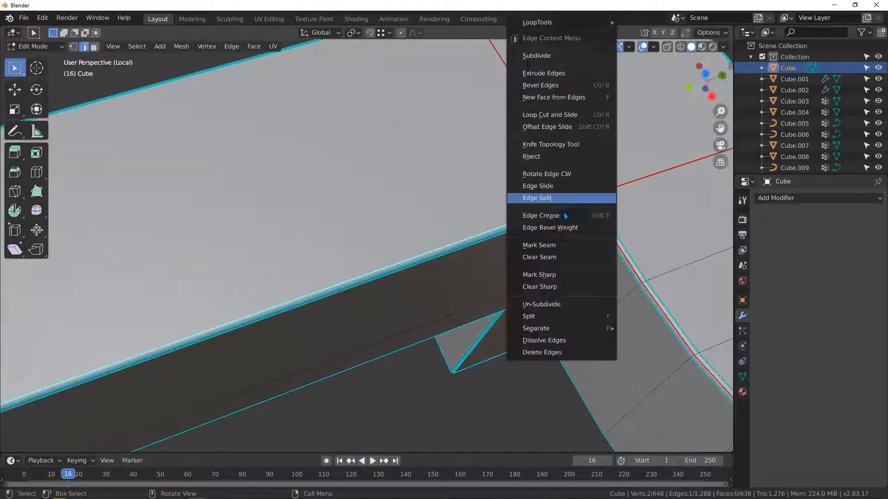
pyautogui.click(545, 245)
pyautogui.scroll(-6, 545, 249)
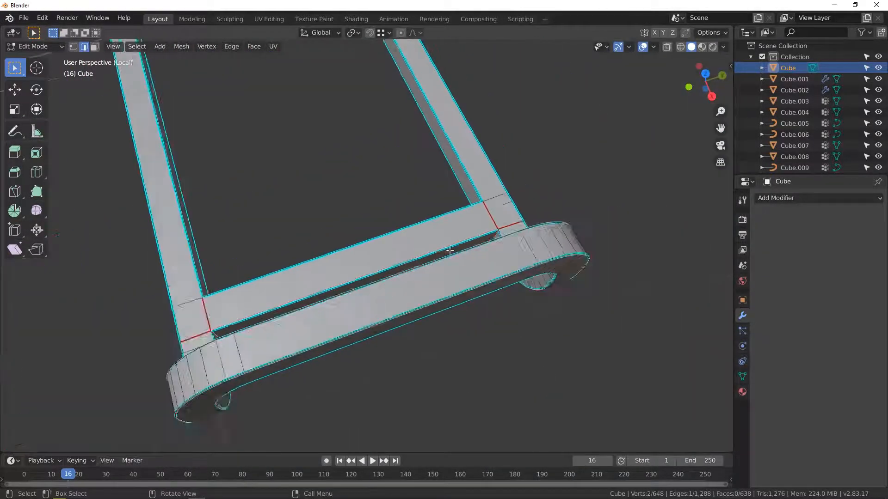
# Examine the leg's joint with the cross rail and side rail from the front and outer sides
pyautogui.moveTo(545, 252); pyautogui.dragTo(513, 198, button='middle')
pyautogui.scroll(3, 451, 197)
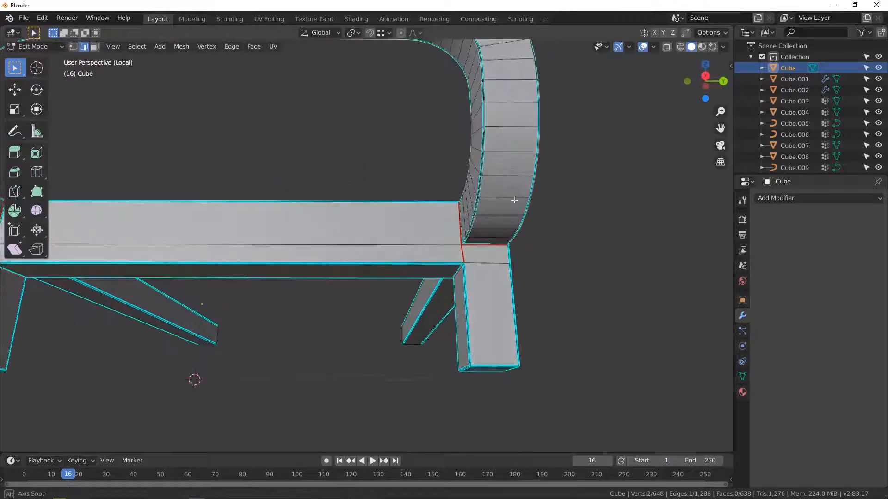
pyautogui.scroll(6, 469, 259)
pyautogui.scroll(4, 447, 245)
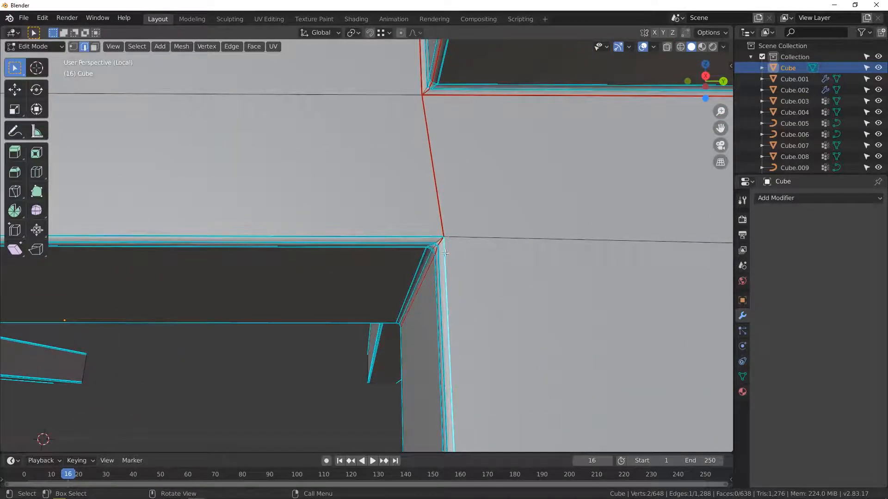
pyautogui.moveTo(444, 253); pyautogui.dragTo(477, 248, button='middle')
pyautogui.scroll(-7, 475, 249)
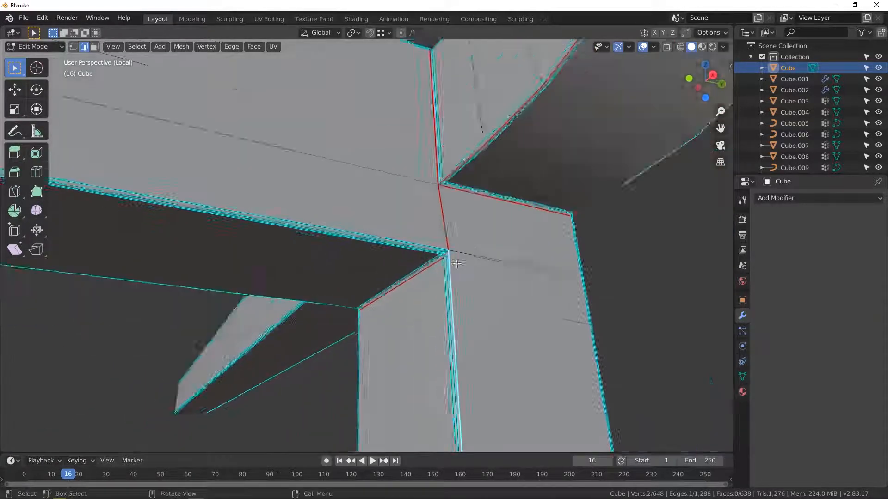
pyautogui.moveTo(423, 159); pyautogui.dragTo(352, 186, button='middle')
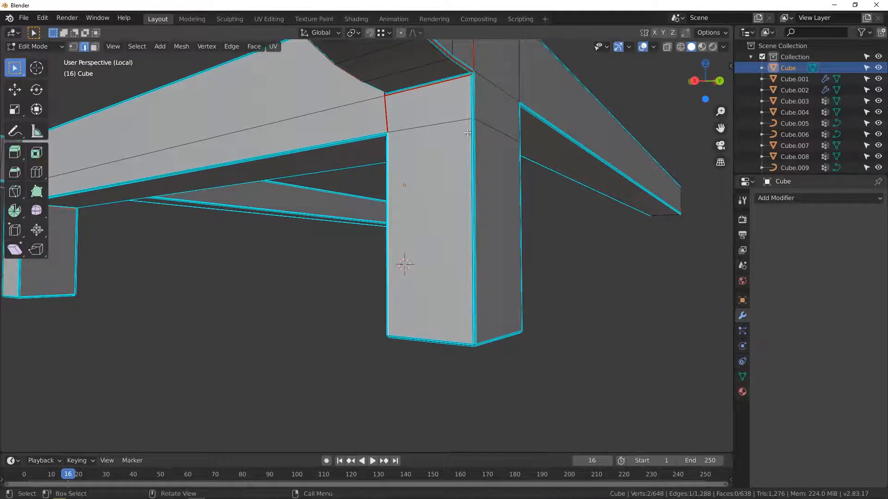
pyautogui.moveTo(467, 133); pyautogui.dragTo(400, 191, button='middle')
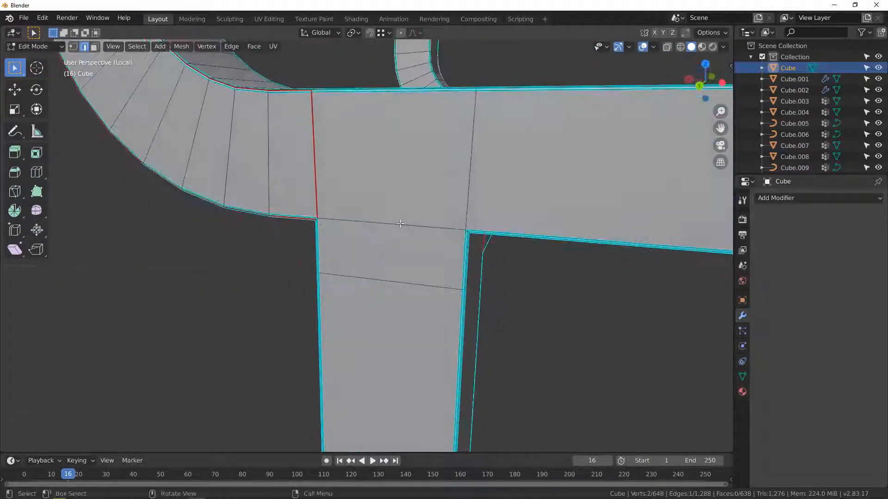
# Mark the joint path between the leg and the side rail, including the bevel edge under the rail, as a seam
pyautogui.moveTo(481, 224); pyautogui.dragTo(558, 211, button='middle')
pyautogui.rightClick(558, 211)
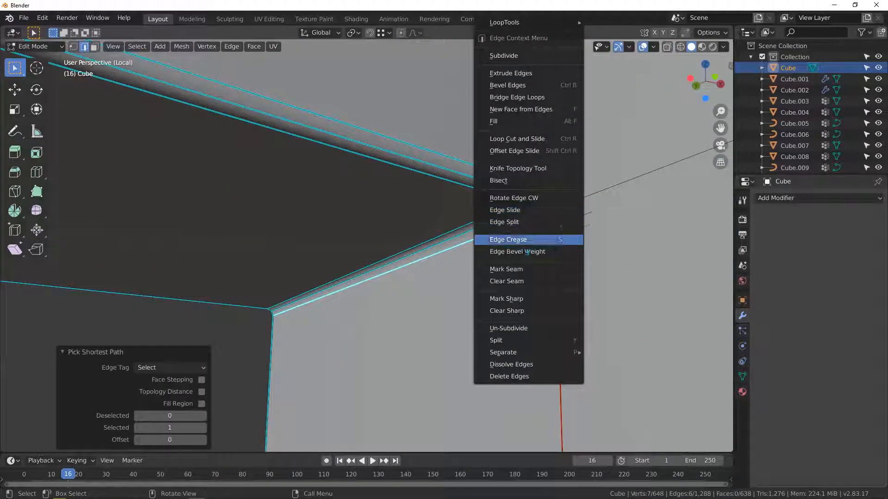
pyautogui.click(517, 270)
pyautogui.moveTo(517, 271); pyautogui.dragTo(562, 252, button='middle')
pyautogui.scroll(5, 418, 197)
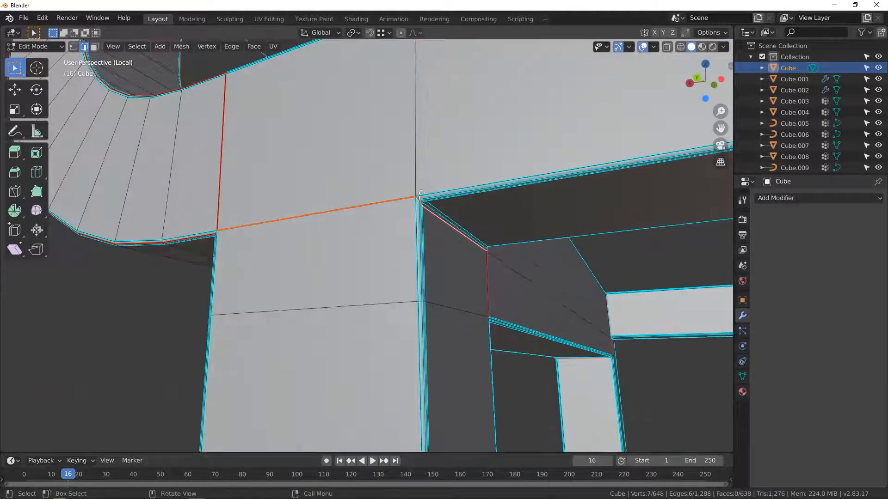
# Mark the vertical middle bevel edges at all four corners of the leg as seams
pyautogui.scroll(-6, 422, 244)
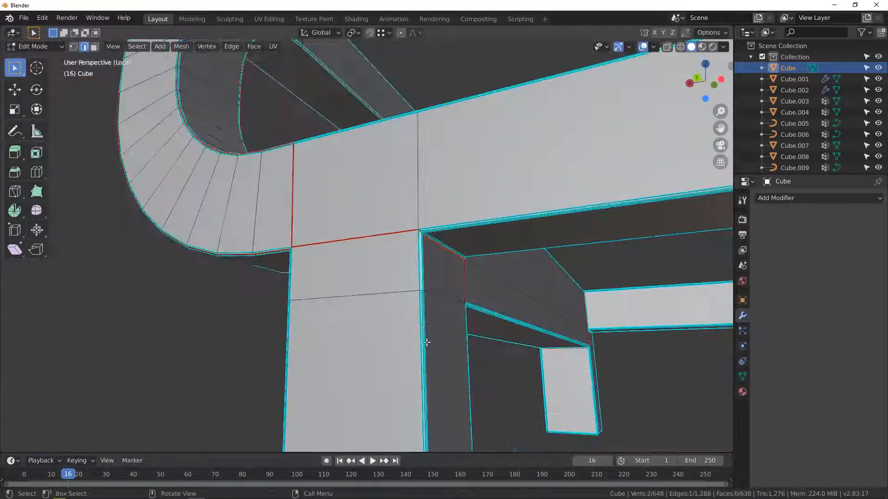
pyautogui.keyDown('shift'); pyautogui.moveTo(426, 340); pyautogui.dragTo(407, 249, button='middle'); pyautogui.keyUp('shift')
pyautogui.scroll(4, 402, 238)
pyautogui.keyDown('shift'); pyautogui.click(399, 238); pyautogui.keyUp('shift')
pyautogui.scroll(-4, 400, 239)
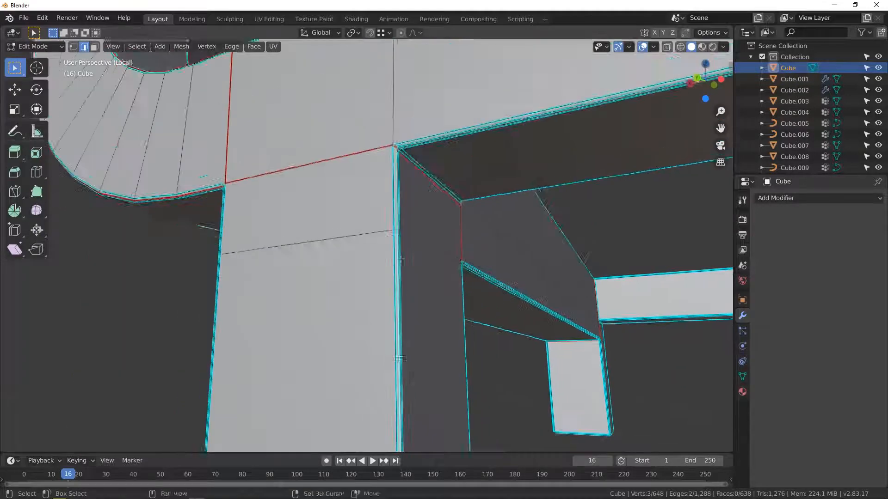
pyautogui.keyDown('shift'); pyautogui.moveTo(415, 365); pyautogui.dragTo(482, 301, button='middle'); pyautogui.keyUp('shift')
pyautogui.scroll(-3, 410, 257)
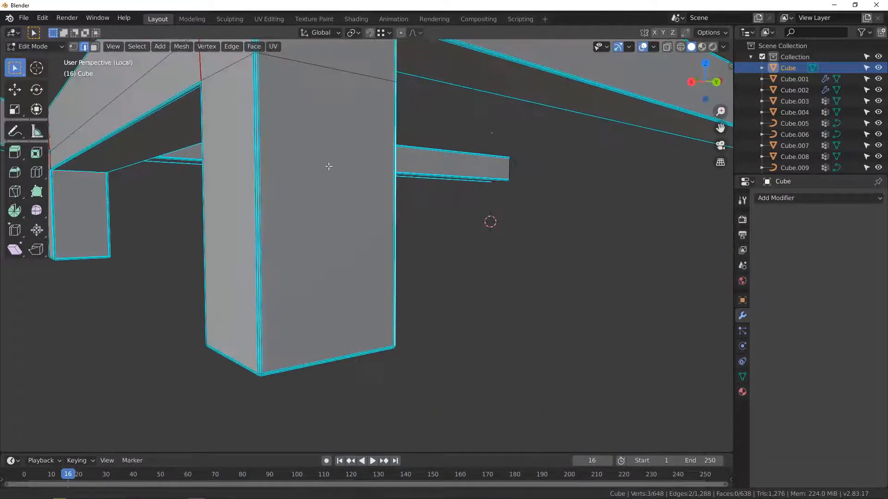
pyautogui.keyDown('shift'); pyautogui.moveTo(327, 167); pyautogui.dragTo(390, 245, button='middle'); pyautogui.keyUp('shift')
pyautogui.scroll(3, 350, 111)
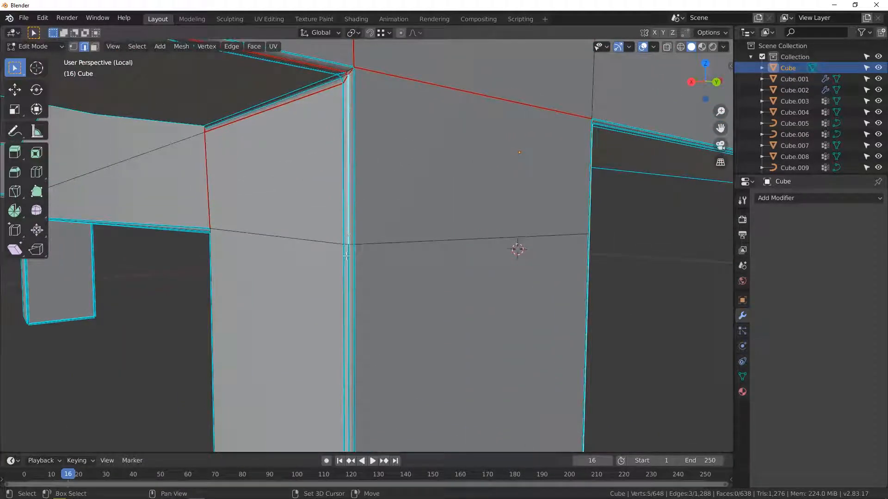
pyautogui.scroll(-4, 338, 239)
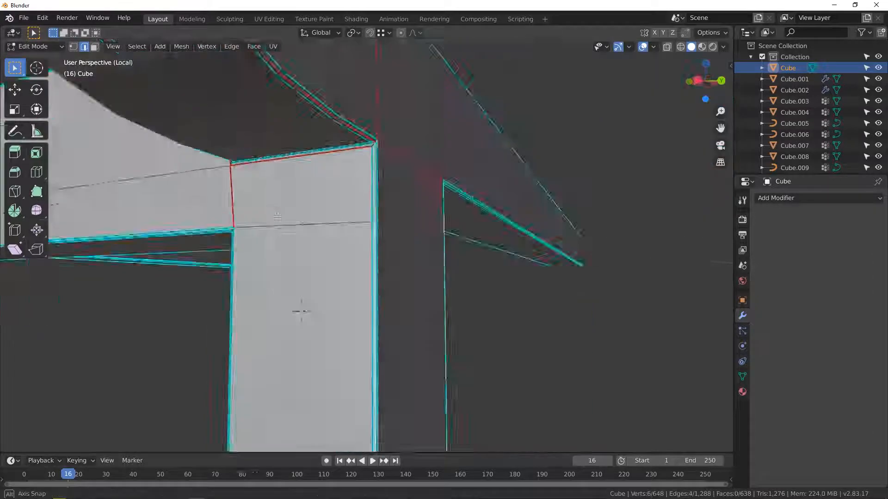
pyautogui.moveTo(340, 240); pyautogui.dragTo(356, 185, button='middle')
pyautogui.scroll(4, 355, 187)
pyautogui.keyDown('shift'); pyautogui.click(355, 187); pyautogui.keyUp('shift')
pyautogui.scroll(-4, 355, 186)
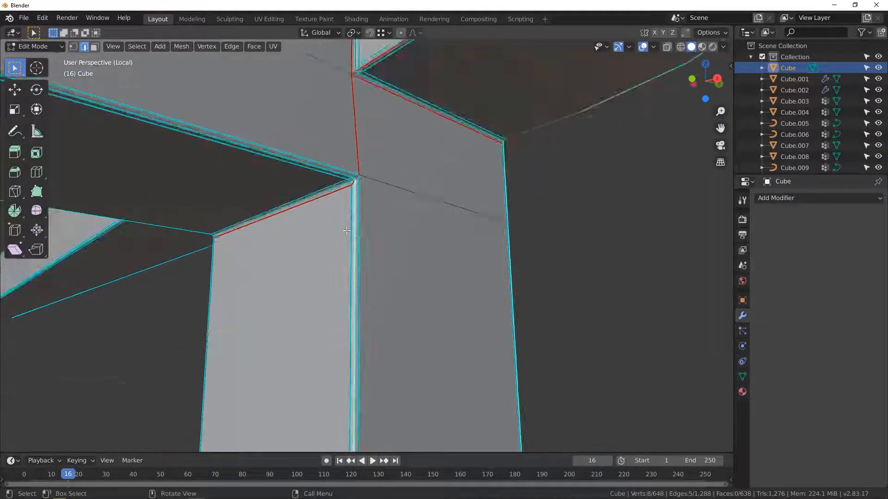
pyautogui.moveTo(305, 245); pyautogui.dragTo(382, 258, button='middle')
pyautogui.scroll(4, 326, 215)
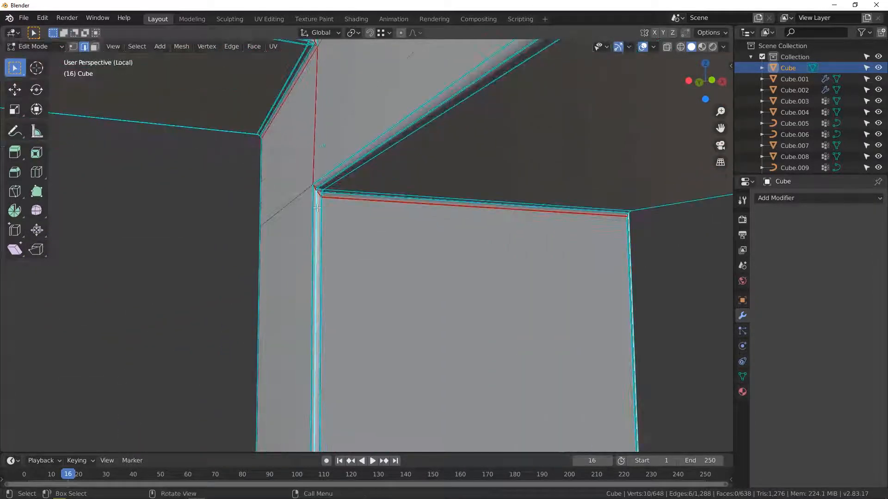
pyautogui.click(276, 270)
# Mark the joint path between the opposite leg and its side rail, including the bevel edge under the rail, as a seam
pyautogui.scroll(-3, 381, 192)
pyautogui.moveTo(380, 192); pyautogui.dragTo(408, 325, button='middle')
pyautogui.scroll(-6, 408, 325)
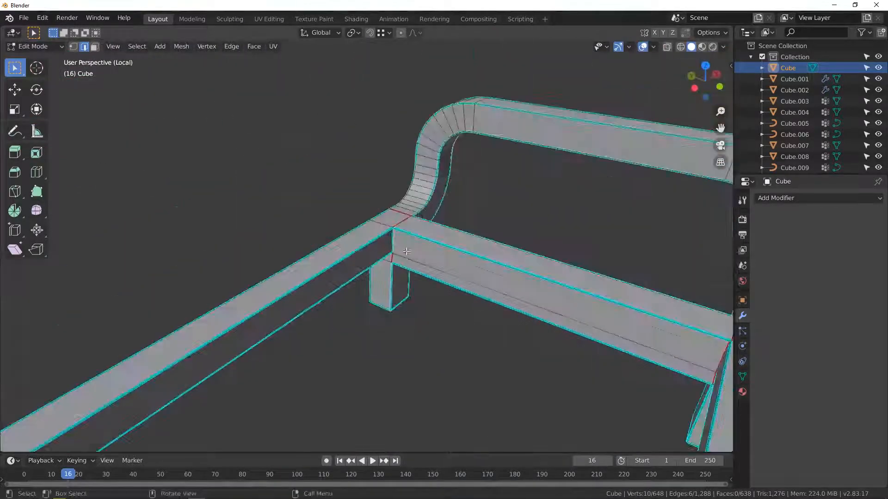
pyautogui.keyDown('shift'); pyautogui.moveTo(462, 256); pyautogui.dragTo(336, 174, button='middle'); pyautogui.keyUp('shift')
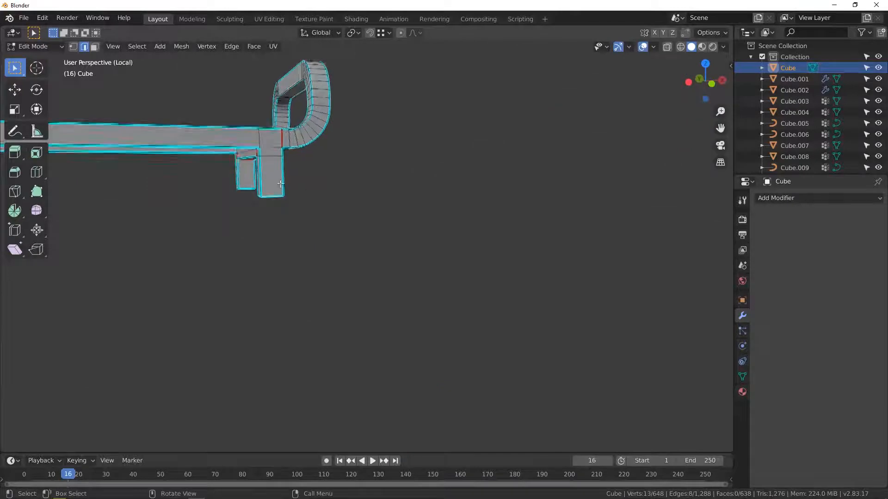
pyautogui.scroll(8, 280, 184)
pyautogui.moveTo(282, 185); pyautogui.dragTo(337, 119, button='middle')
pyautogui.scroll(-3, 337, 204)
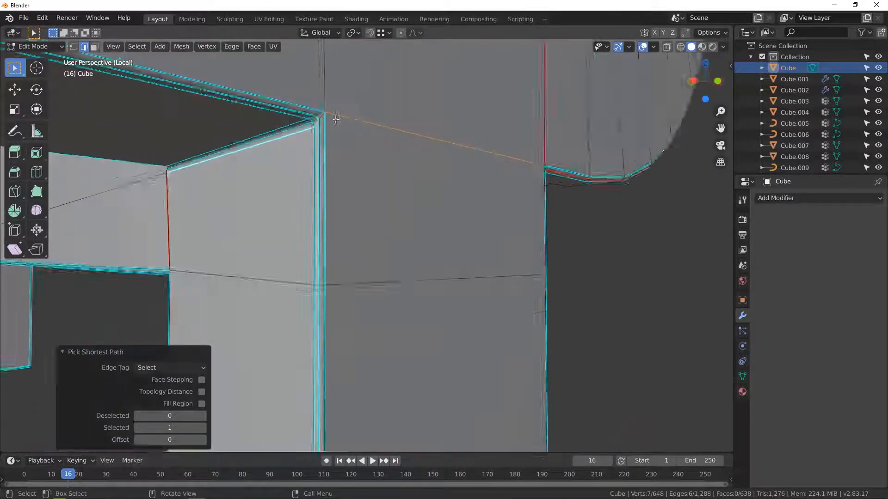
pyautogui.scroll(4, 324, 119)
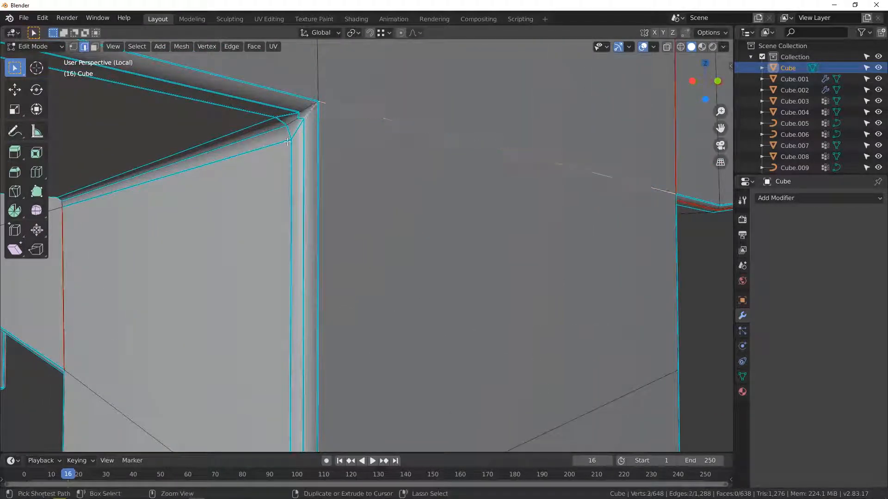
pyautogui.moveTo(283, 141); pyautogui.dragTo(289, 118, button='middle')
pyautogui.rightClick(289, 117)
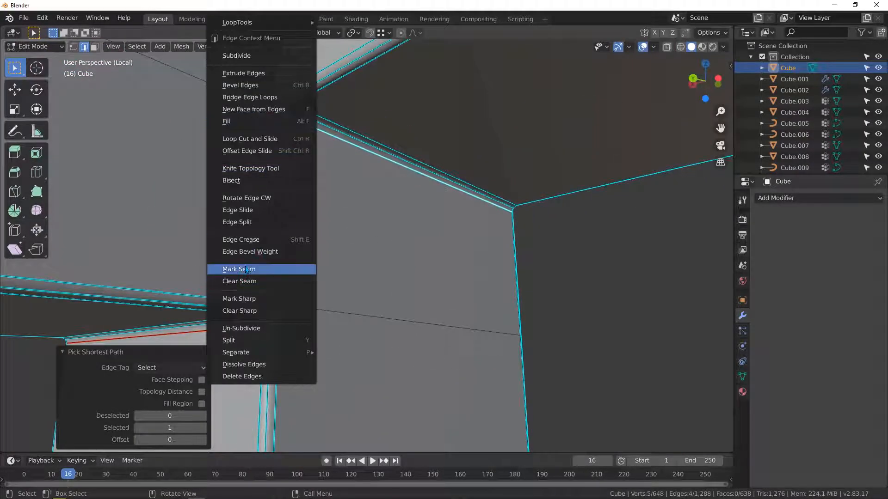
pyautogui.click(247, 269)
# Mark the vertical bevel edges at the opposite leg's four corners as seams
pyautogui.moveTo(247, 269); pyautogui.dragTo(274, 197, button='middle')
pyautogui.click(362, 189)
pyautogui.keyDown('shift'); pyautogui.click(377, 221); pyautogui.keyUp('shift')
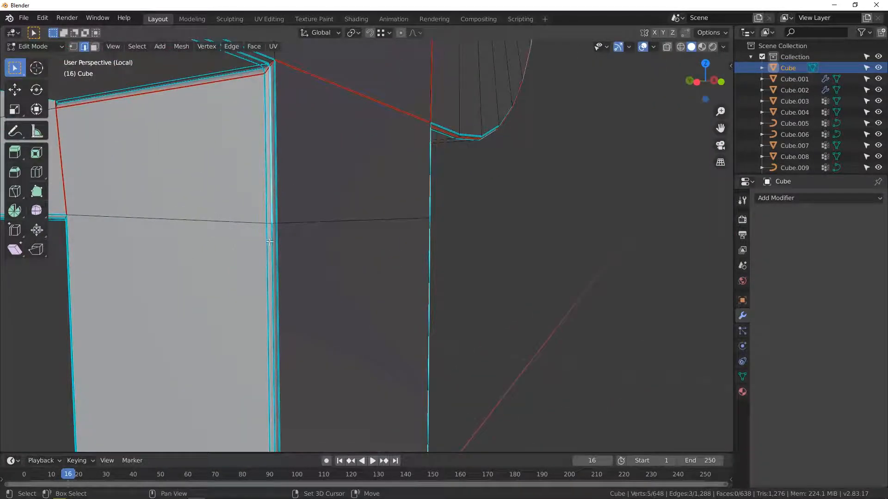
pyautogui.moveTo(228, 217); pyautogui.dragTo(282, 204, button='middle')
pyautogui.keyDown('shift'); pyautogui.moveTo(213, 184); pyautogui.dragTo(319, 209, button='middle'); pyautogui.keyUp('shift')
pyautogui.scroll(1, 267, 188)
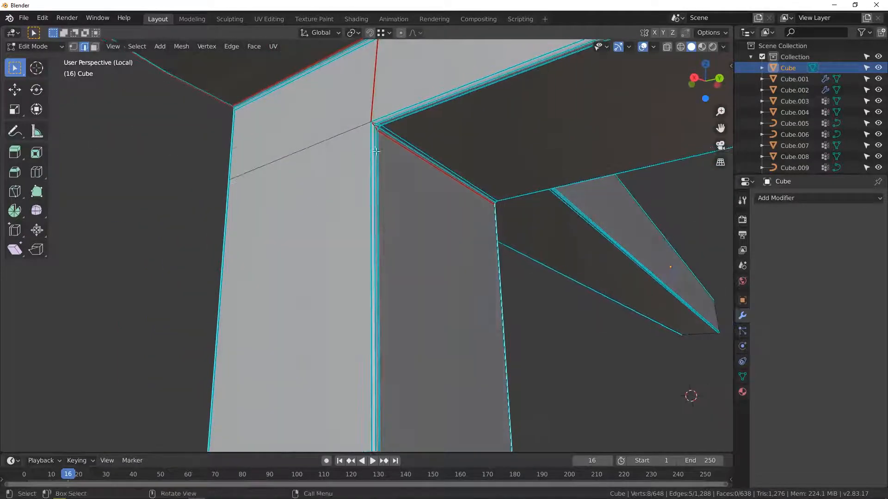
pyautogui.keyDown('shift'); pyautogui.click(375, 149); pyautogui.keyUp('shift')
pyautogui.scroll(5, 374, 136)
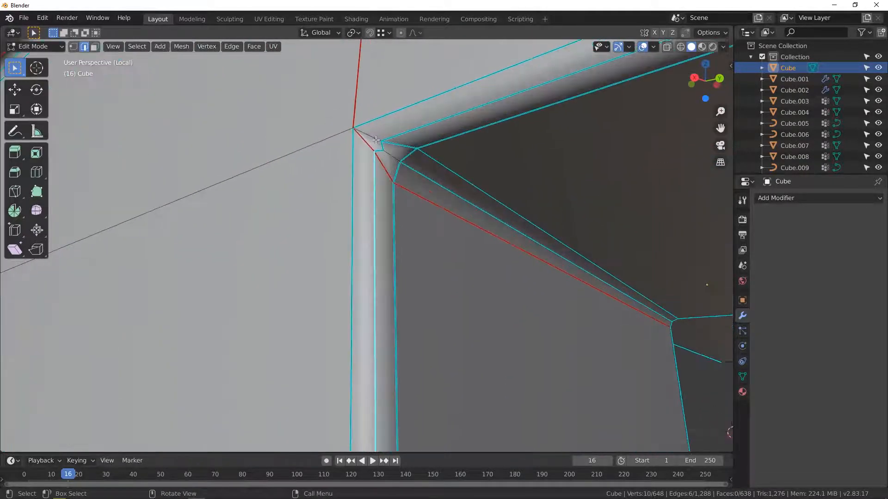
pyautogui.scroll(-4, 375, 140)
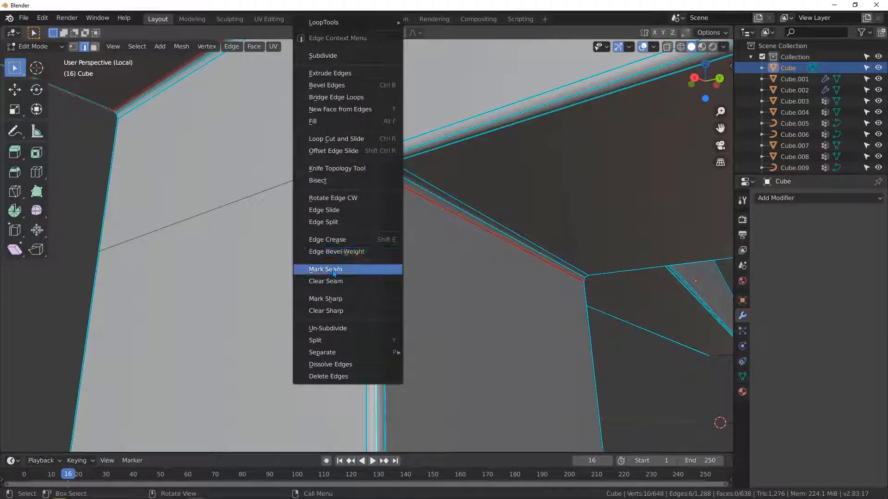
pyautogui.click(334, 273)
# Box-select the curved end, a leg and the side rails to examine the frame's separate parts
pyautogui.moveTo(396, 228); pyautogui.dragTo(469, 266, button='middle')
pyautogui.scroll(-2, 457, 215)
pyautogui.moveTo(469, 222); pyautogui.dragTo(492, 208, button='middle')
pyautogui.scroll(-3, 455, 160)
pyautogui.keyDown('shift'); pyautogui.moveTo(447, 65); pyautogui.dragTo(359, 133, button='middle'); pyautogui.keyUp('shift')
pyautogui.moveTo(359, 132); pyautogui.dragTo(487, 213)
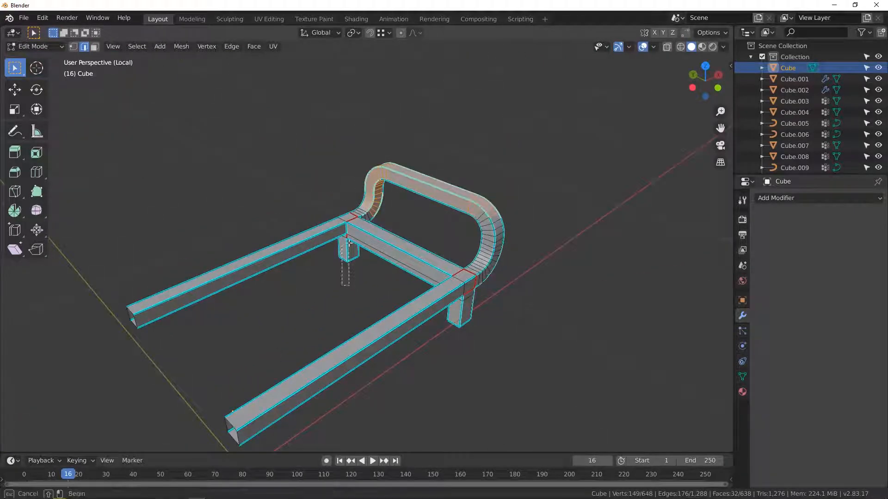
pyautogui.moveTo(348, 242); pyautogui.dragTo(349, 241)
pyautogui.moveTo(436, 236); pyautogui.dragTo(426, 199, button='middle')
pyautogui.moveTo(436, 268); pyautogui.dragTo(369, 265, button='middle')
pyautogui.keyDown('shift'); pyautogui.moveTo(314, 161); pyautogui.dragTo(214, 405); pyautogui.keyUp('shift')
# Mark the long outer upper bevel edge loop along the side rail and around the curved end as a seam
pyautogui.scroll(3, 416, 268)
pyautogui.moveTo(447, 290); pyautogui.dragTo(486, 323, button='middle')
pyautogui.scroll(3, 439, 320)
pyautogui.scroll(4, 440, 320)
pyautogui.click(445, 299)
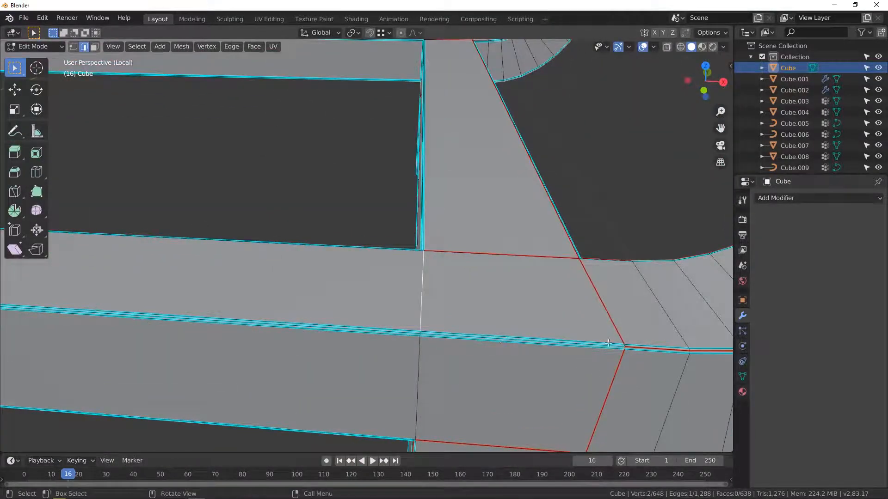
pyautogui.keyDown('shift'); pyautogui.moveTo(608, 345); pyautogui.dragTo(518, 268, button='middle'); pyautogui.keyUp('shift')
pyautogui.keyDown('alt'); pyautogui.click(504, 267); pyautogui.keyUp('alt')
pyautogui.scroll(-2, 504, 266)
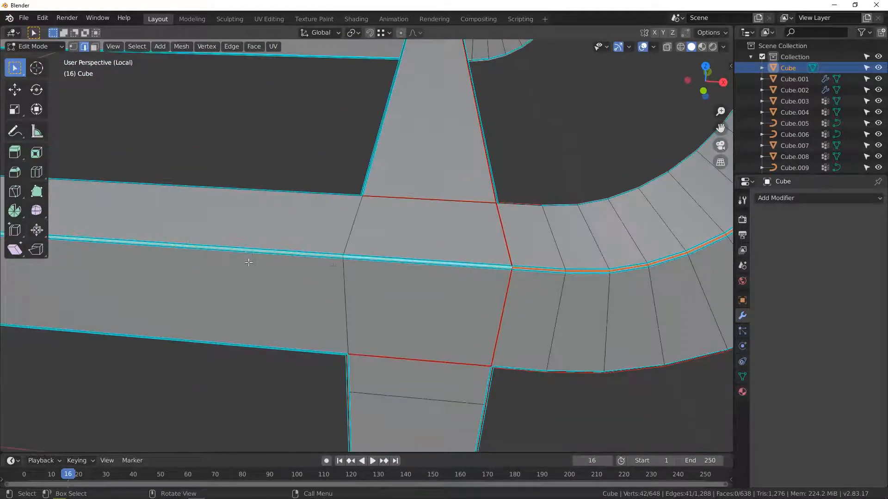
pyautogui.moveTo(258, 256); pyautogui.dragTo(531, 292, button='middle')
pyautogui.rightClick(370, 267)
pyautogui.click(370, 268)
# Split the 3D viewport vertically and change the new area to the UV Editor
pyautogui.scroll(5, 530, 291)
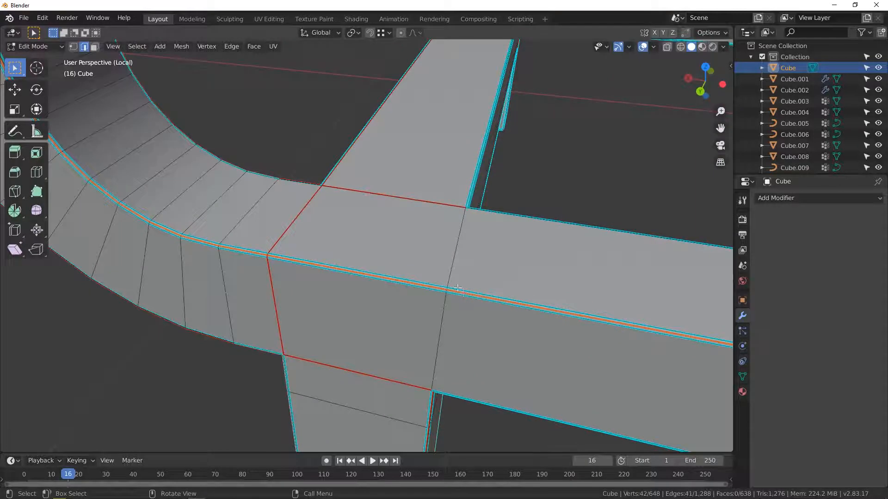
pyautogui.moveTo(457, 288); pyautogui.dragTo(304, 217, button='middle')
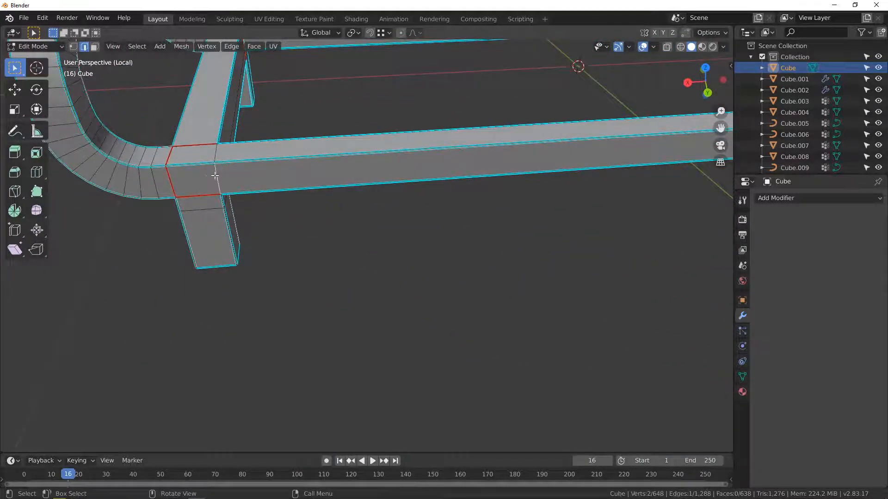
pyautogui.moveTo(215, 175); pyautogui.dragTo(273, 170, button='middle')
pyautogui.scroll(6, 305, 306)
pyautogui.moveTo(304, 307); pyautogui.dragTo(590, 156, button='middle')
pyautogui.scroll(-8, 294, 375)
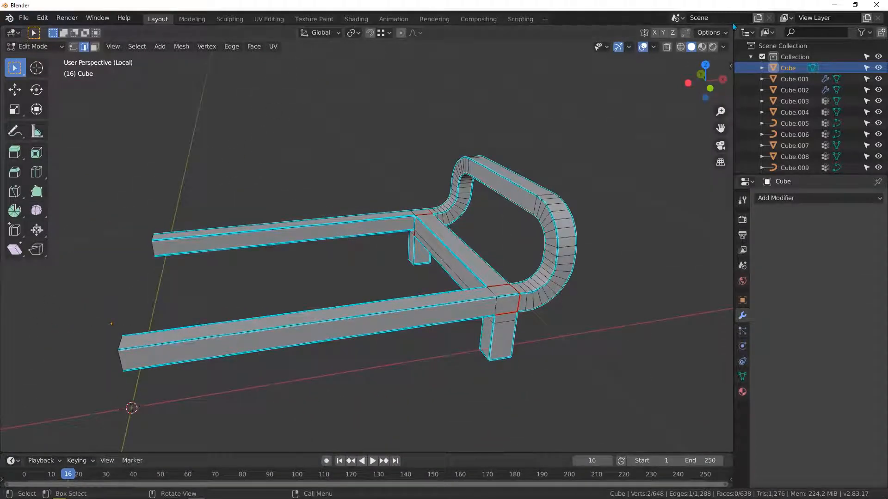
pyautogui.moveTo(728, 26); pyautogui.dragTo(409, 116)
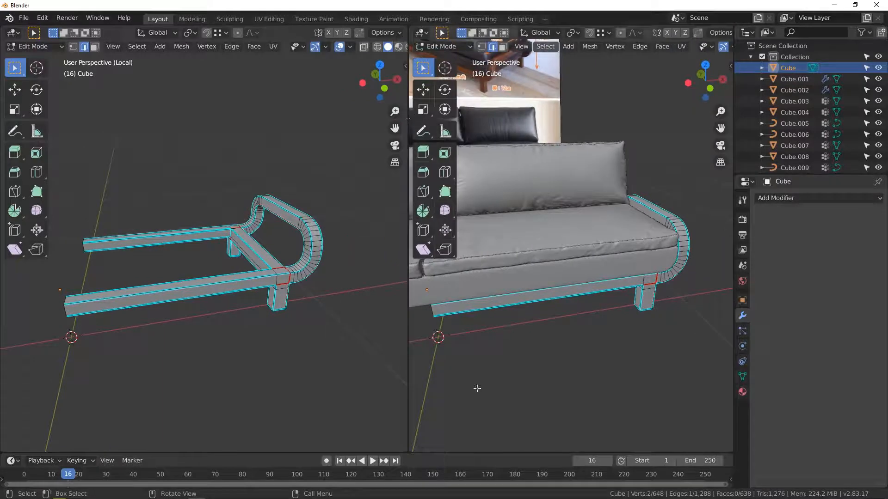
pyautogui.click(426, 33)
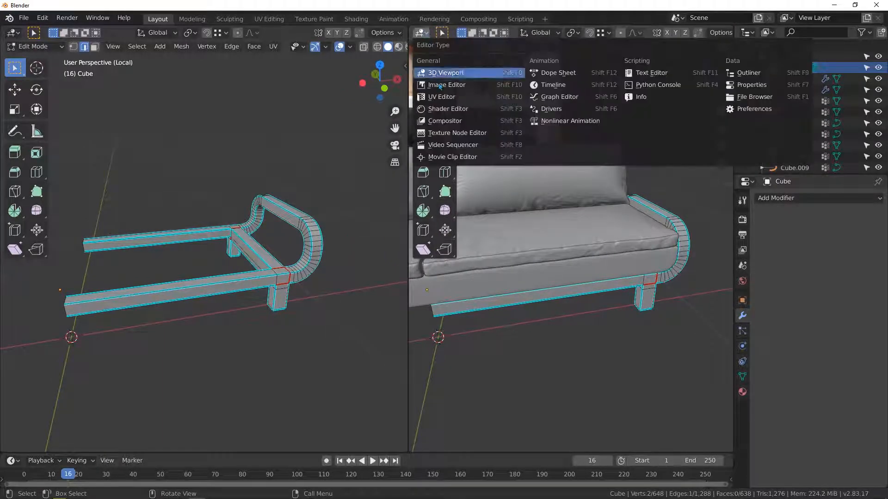
pyautogui.click(442, 103)
pyautogui.scroll(3, 568, 270)
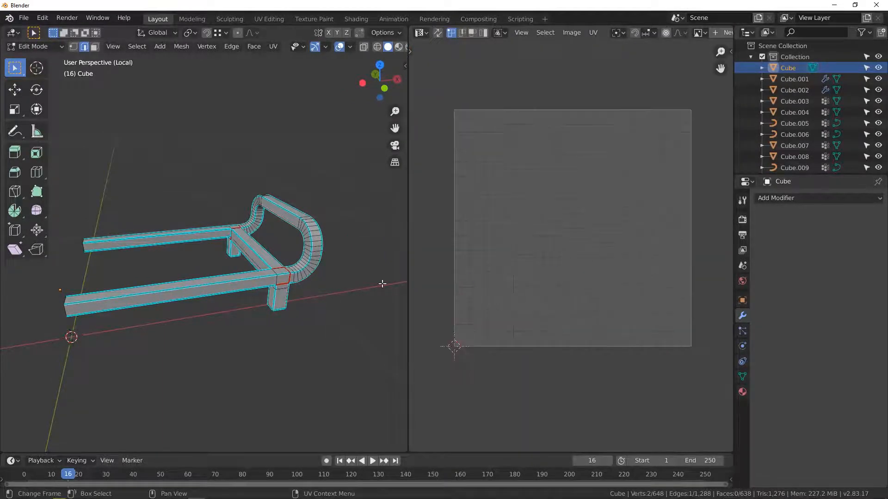
# Select the whole frame mesh and unwrap it along the marked seams
pyautogui.moveTo(319, 271); pyautogui.dragTo(241, 255, button='middle')
pyautogui.scroll(1, 292, 262)
pyautogui.press('a')
pyautogui.moveTo(557, 219); pyautogui.dragTo(584, 235, button='middle')
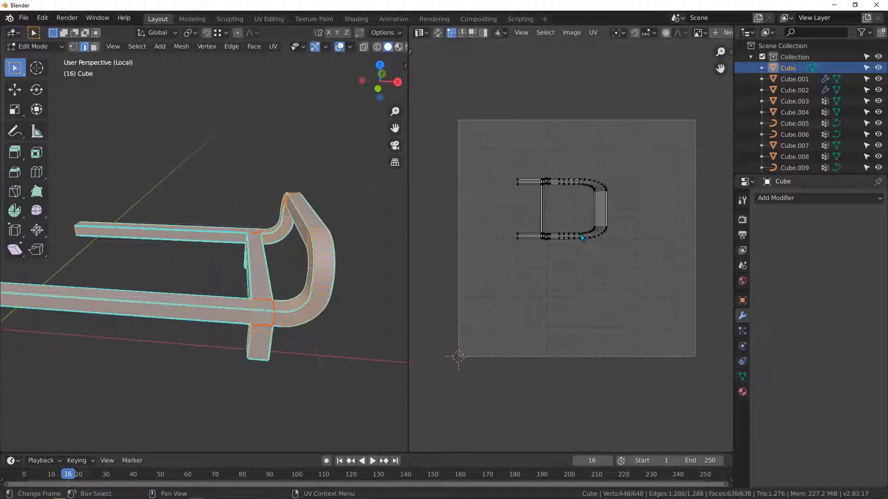
pyautogui.press('u')
pyautogui.click(582, 238)
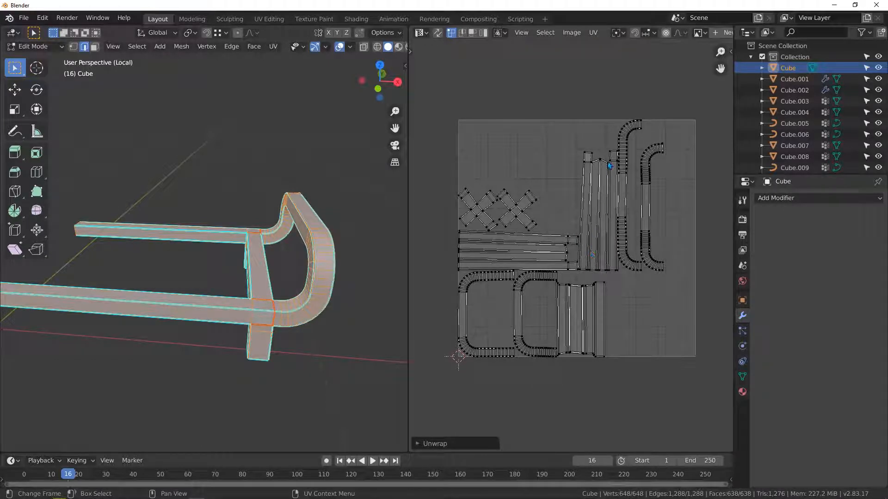
# Set the unwrap method to Conformal and inspect the resulting UV islands
pyautogui.click(417, 444)
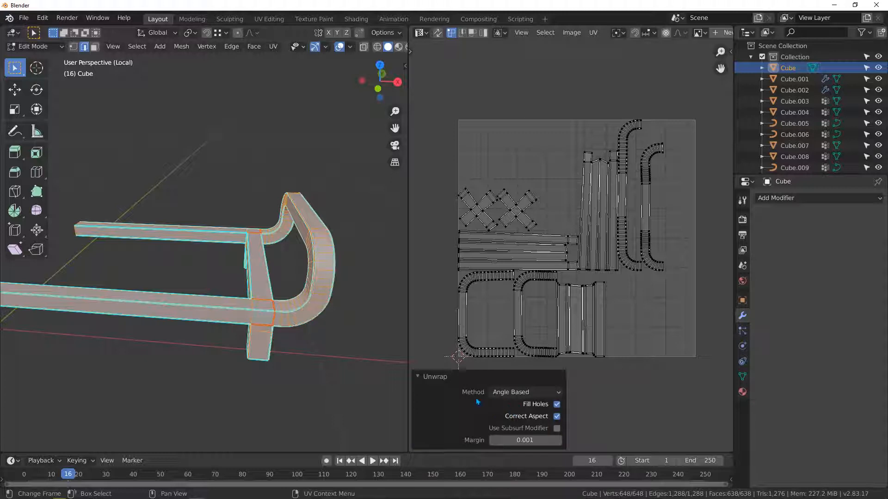
pyautogui.click(519, 392)
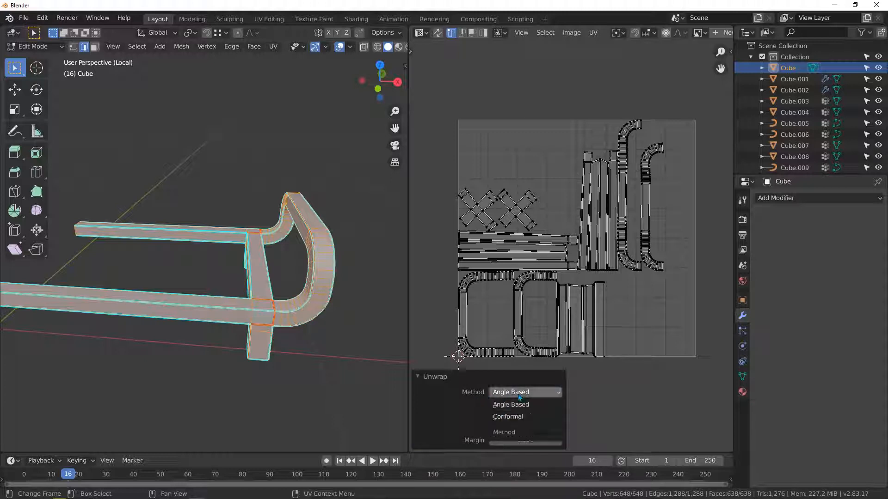
pyautogui.click(504, 417)
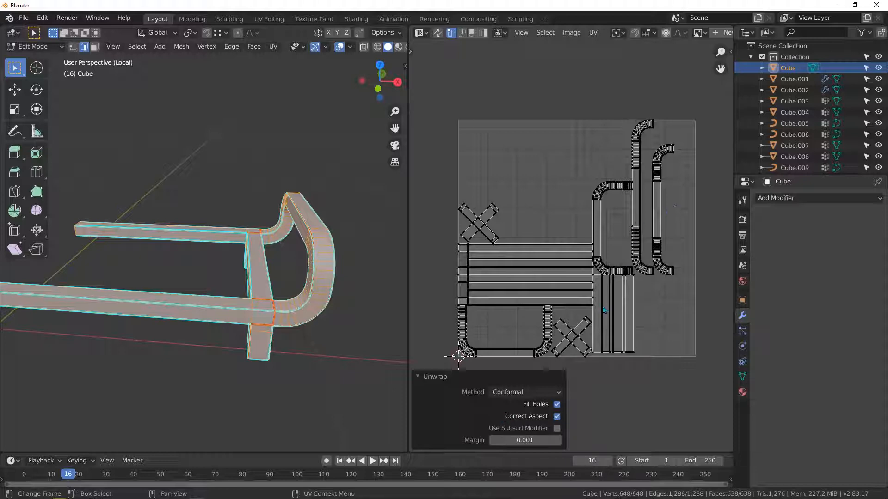
pyautogui.scroll(3, 604, 310)
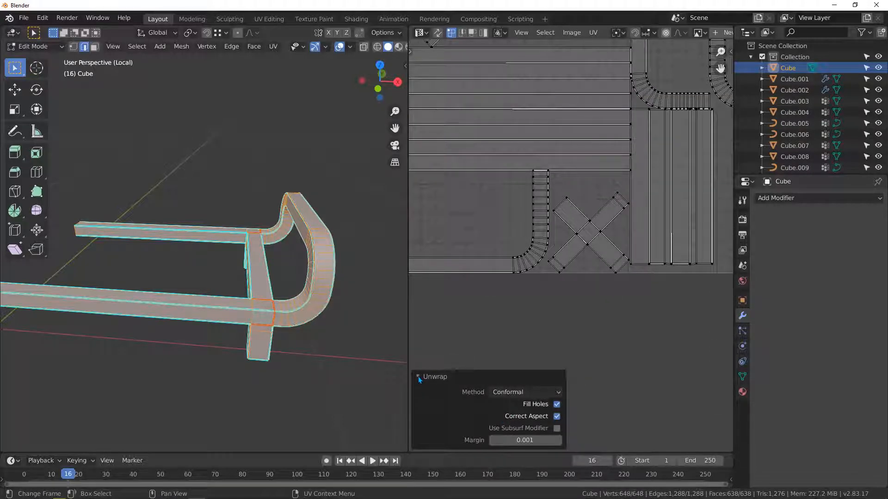
pyautogui.click(419, 376)
pyautogui.scroll(-4, 553, 258)
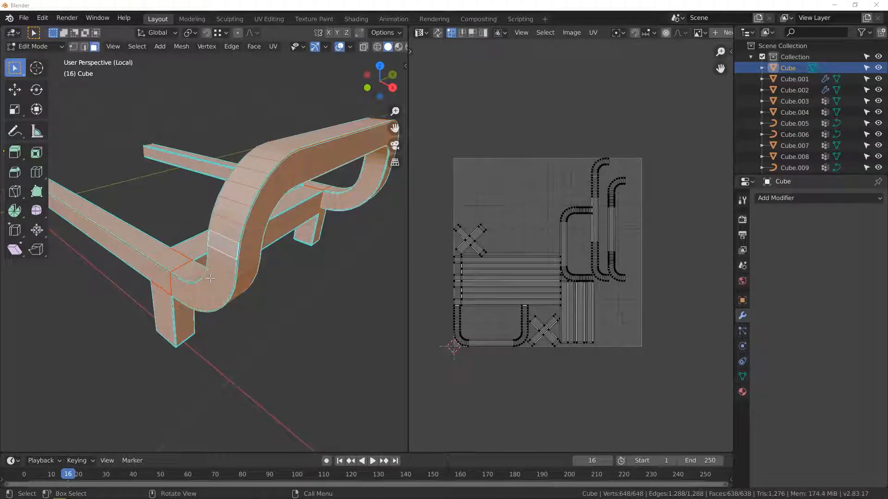
# Select the curved end's outer side face beside the joint seam in face mode and examine its place in the UV layout
pyautogui.moveTo(210, 282)
pyautogui.mouseDown(button='middle')
pyautogui.moveTo(222, 275)
pyautogui.moveTo(198, 309)
pyautogui.moveTo(207, 289)
pyautogui.mouseUp(button='middle')
pyautogui.click(201, 302)
pyautogui.scroll(3, 177, 306)
pyautogui.moveTo(583, 185); pyautogui.dragTo(540, 250, button='middle')
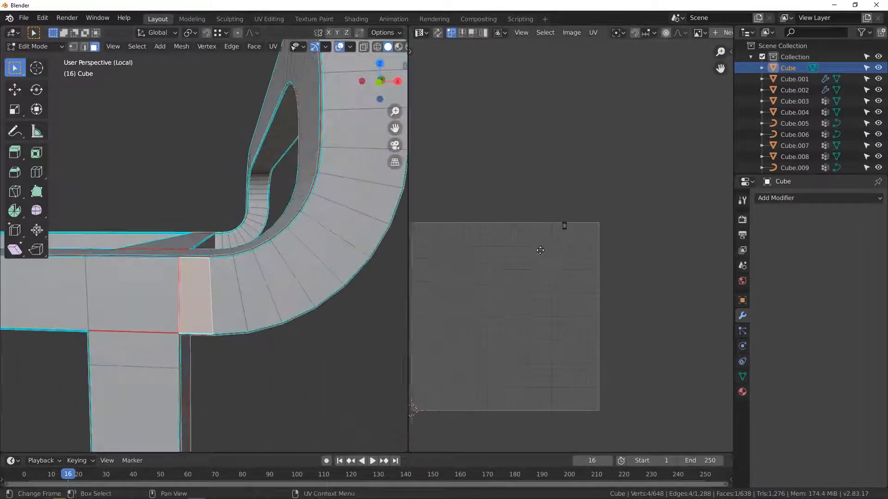
pyautogui.scroll(7, 567, 247)
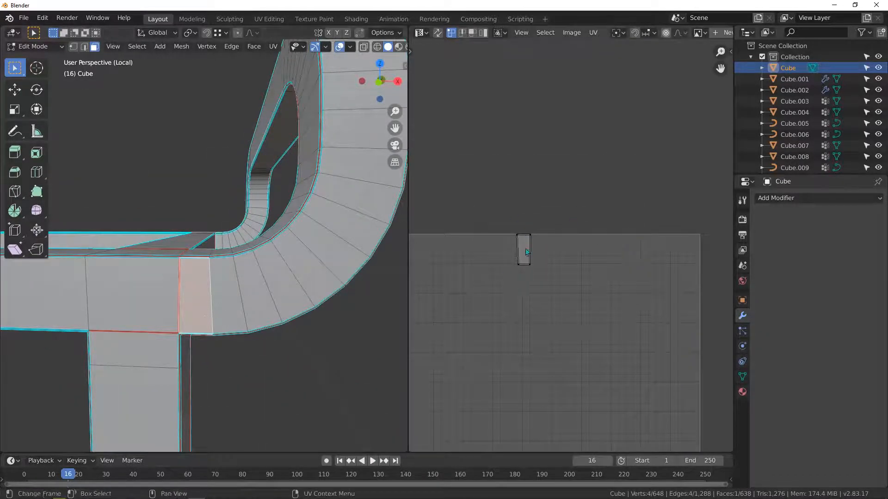
pyautogui.scroll(-4, 553, 251)
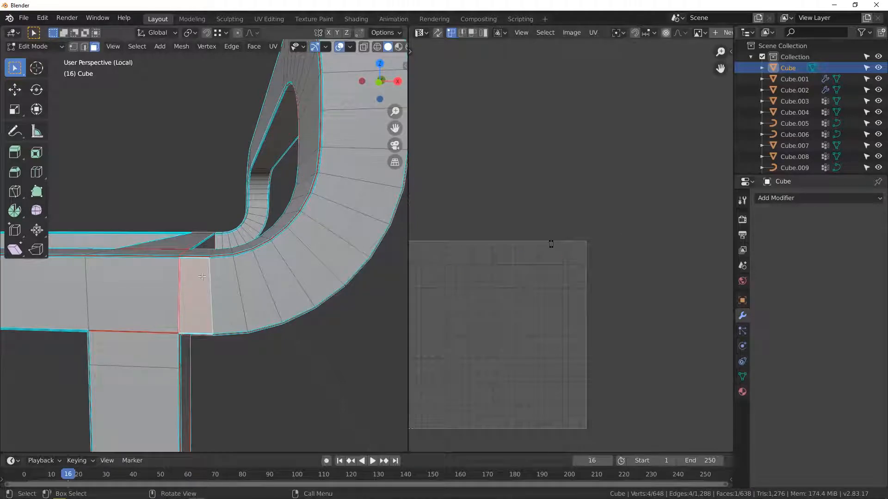
# Add the narrow bevel faces along the upper and lower edges of the selected side face to the selection
pyautogui.scroll(4, 202, 277)
pyautogui.moveTo(156, 243); pyautogui.dragTo(169, 260, button='middle')
pyautogui.scroll(2, 169, 260)
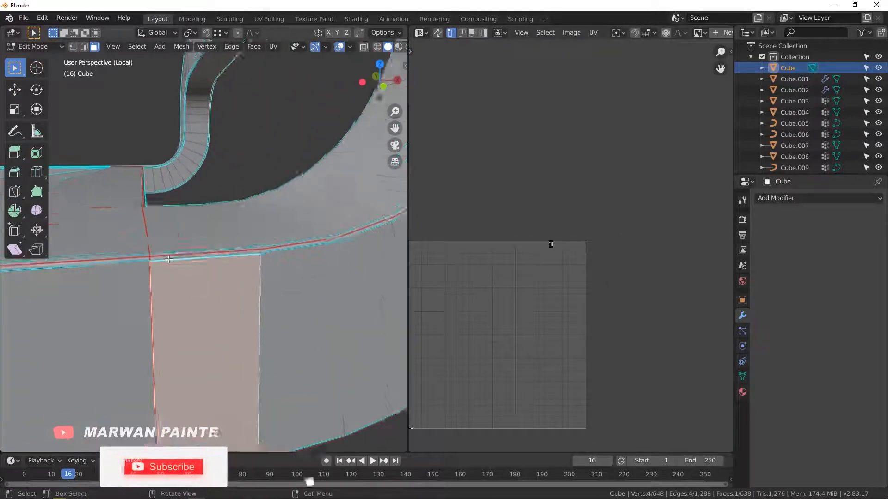
pyautogui.scroll(3, 168, 259)
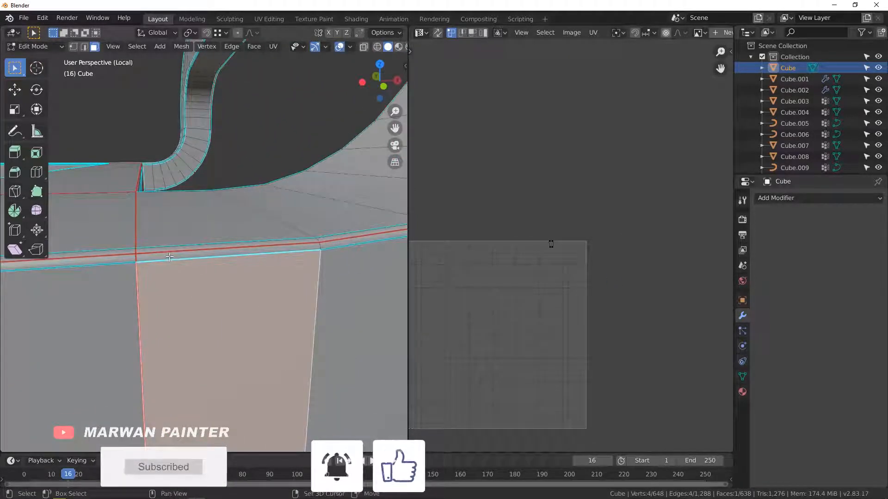
pyautogui.keyDown('shift'); pyautogui.click(169, 257); pyautogui.keyUp('shift')
pyautogui.scroll(-3, 169, 257)
pyautogui.moveTo(169, 257); pyautogui.dragTo(180, 187, button='middle')
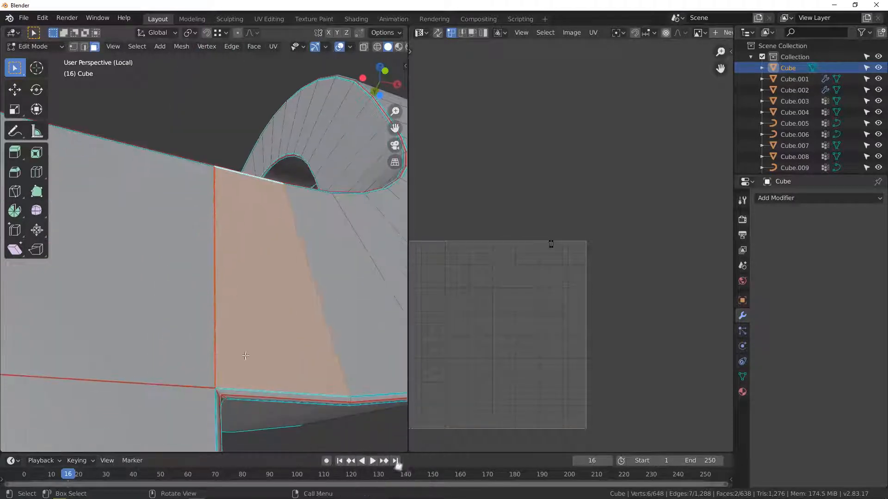
pyautogui.moveTo(245, 355); pyautogui.dragTo(332, 317, button='middle')
pyautogui.keyDown('shift'); pyautogui.click(235, 409); pyautogui.keyUp('shift')
# Unwrap the side face and its two bevel faces as one separate UV island
pyautogui.moveTo(269, 271); pyautogui.dragTo(282, 221, button='middle')
pyautogui.moveTo(525, 275); pyautogui.dragTo(573, 222, button='middle')
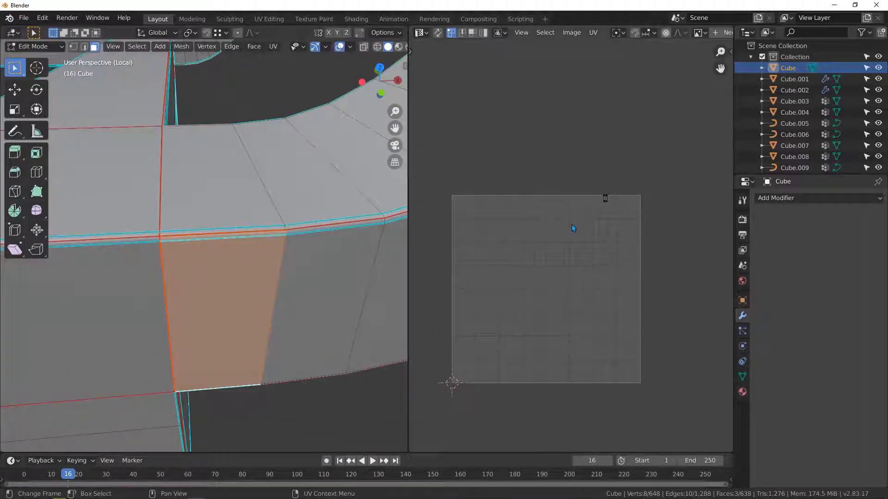
pyautogui.press('u')
pyautogui.click(569, 229)
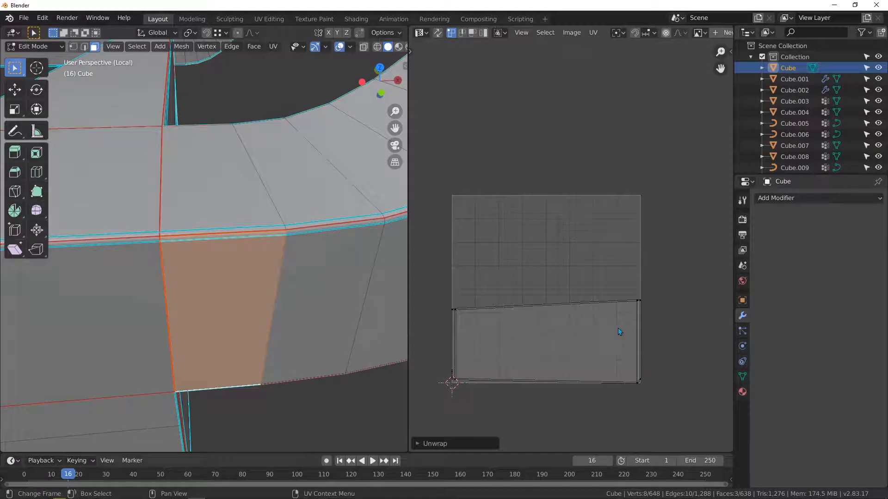
# Examine the corners and bevel strips of the newly unwrapped UV island up close
pyautogui.moveTo(533, 329); pyautogui.dragTo(540, 241, button='middle')
pyautogui.scroll(2, 654, 295)
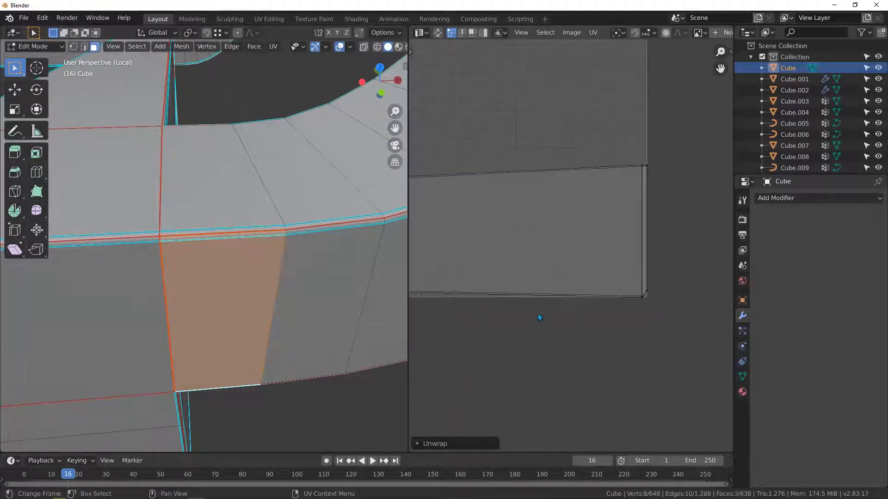
pyautogui.moveTo(513, 302); pyautogui.dragTo(588, 295, button='middle')
pyautogui.moveTo(535, 294); pyautogui.dragTo(427, 298, button='middle')
pyautogui.scroll(4, 660, 269)
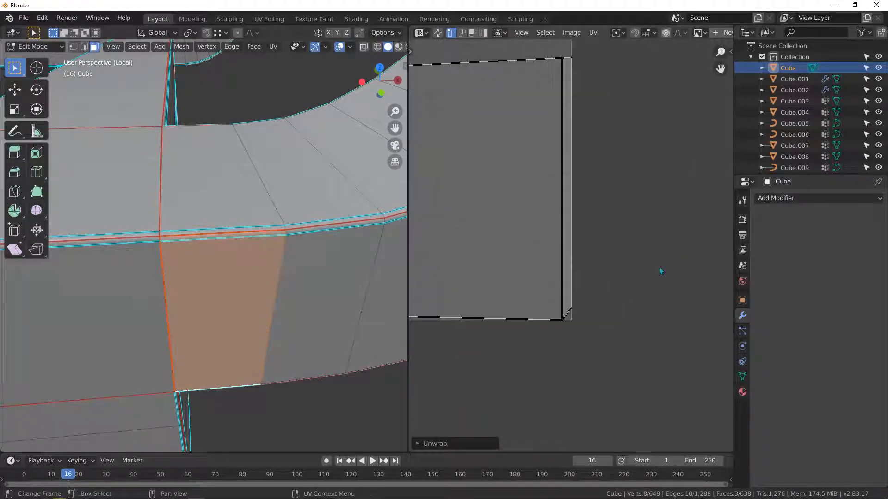
pyautogui.scroll(-3, 577, 298)
pyautogui.moveTo(559, 275); pyautogui.dragTo(671, 253, button='middle')
pyautogui.moveTo(435, 292); pyautogui.dragTo(573, 309, button='middle')
pyautogui.scroll(3, 574, 308)
pyautogui.moveTo(585, 312); pyautogui.dragTo(576, 290, button='middle')
pyautogui.scroll(1, 576, 290)
pyautogui.scroll(-2, 496, 269)
# Select the vertices along the UV island's lower edge at both ends and align them with Align Y
pyautogui.moveTo(448, 249); pyautogui.dragTo(511, 279)
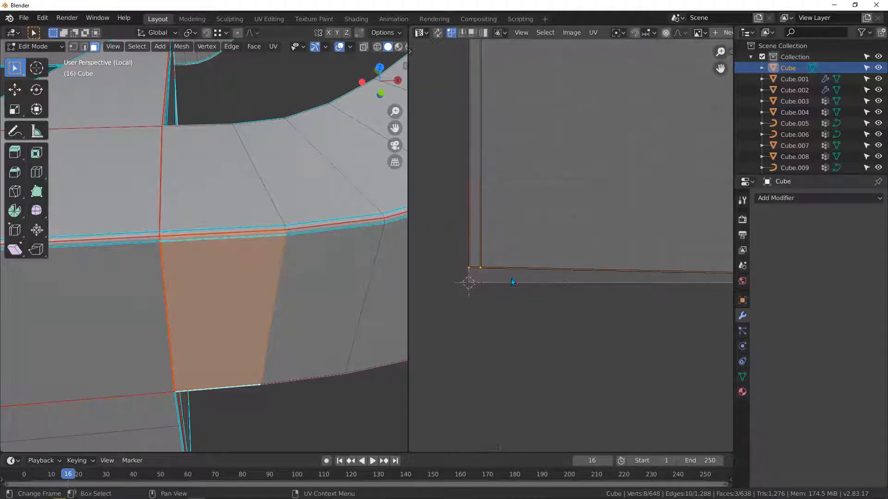
pyautogui.scroll(-9, 512, 282)
pyautogui.moveTo(485, 273); pyautogui.dragTo(462, 251, button='middle')
pyautogui.scroll(3, 601, 260)
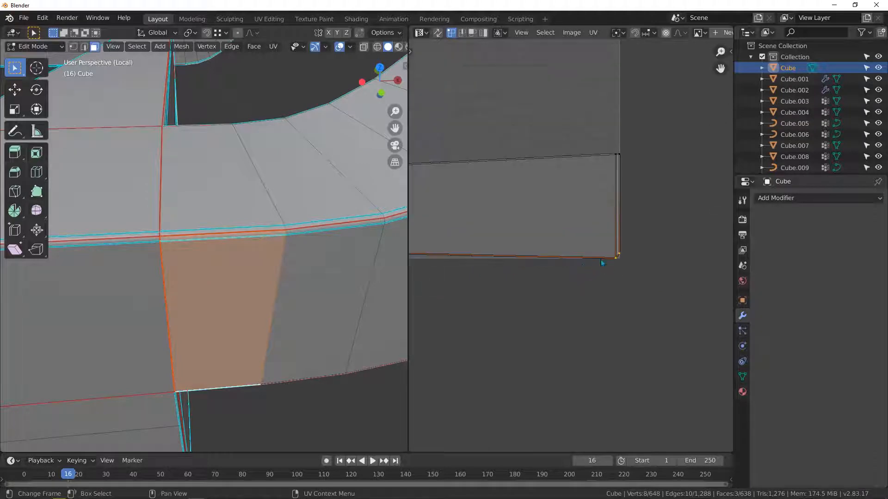
pyautogui.rightClick(624, 257)
pyautogui.click(590, 265)
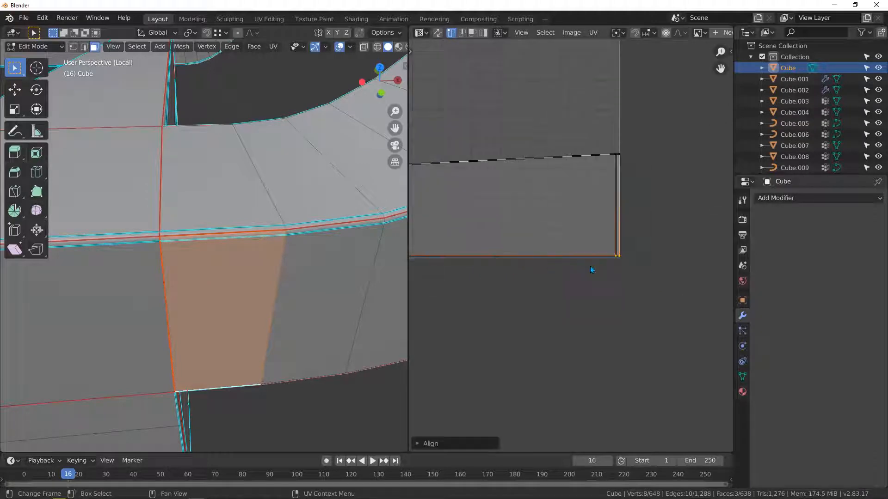
pyautogui.moveTo(624, 269); pyautogui.dragTo(635, 291, button='middle')
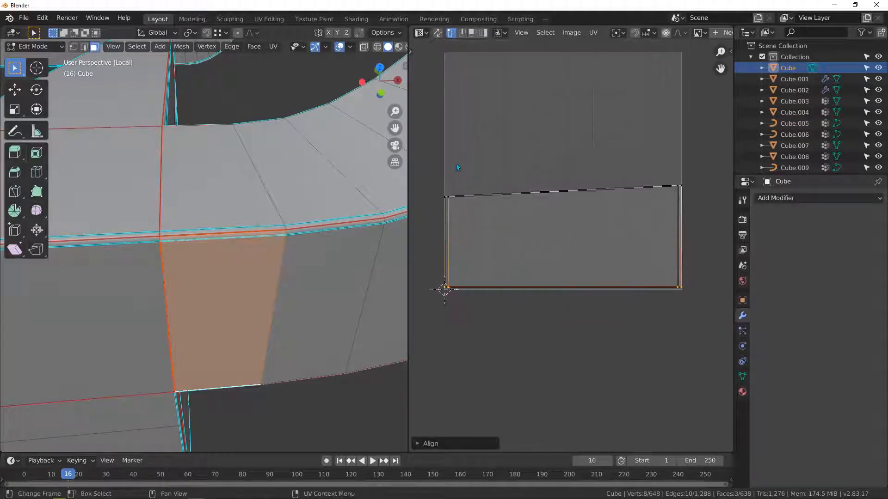
# Select the vertices along the UV island's upper edge and align them with Align Y
pyautogui.moveTo(432, 136); pyautogui.dragTo(700, 213)
pyautogui.rightClick(667, 188)
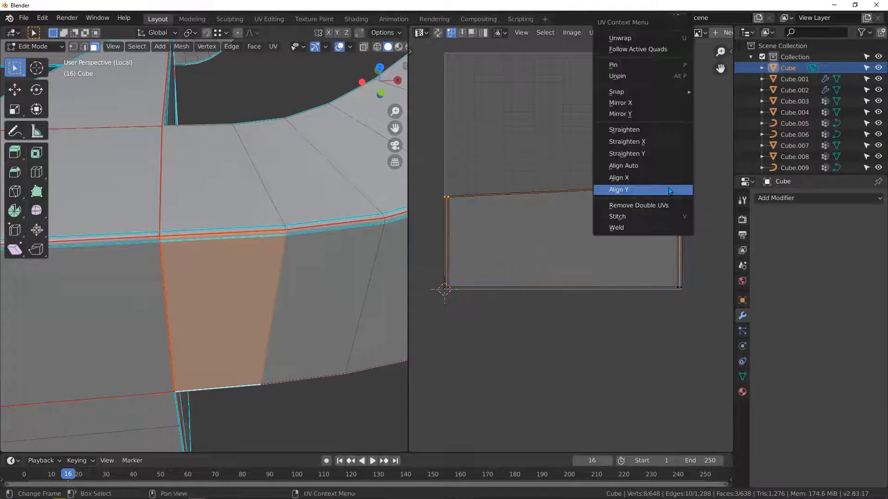
pyautogui.click(636, 194)
# Straighten the outer and inner vertex columns at the UV island's right end with Align X
pyautogui.moveTo(696, 226); pyautogui.dragTo(565, 250, button='middle')
pyautogui.scroll(4, 565, 251)
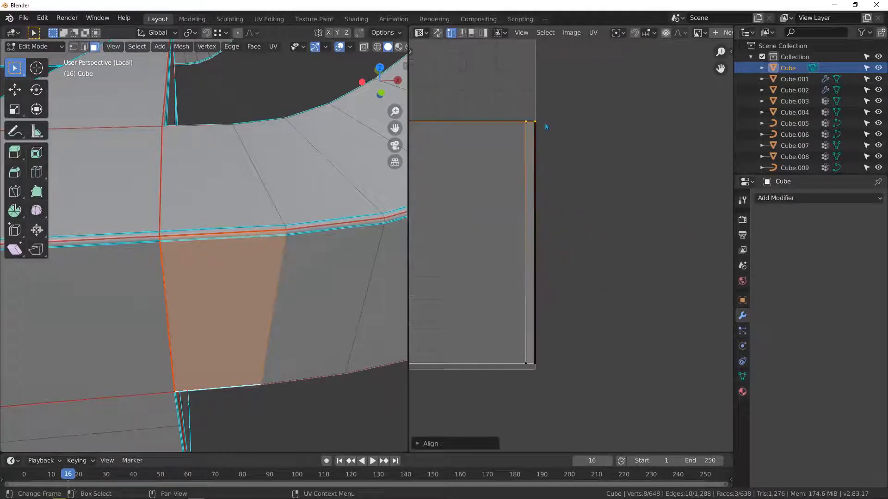
pyautogui.moveTo(533, 113); pyautogui.dragTo(608, 406)
pyautogui.rightClick(540, 263)
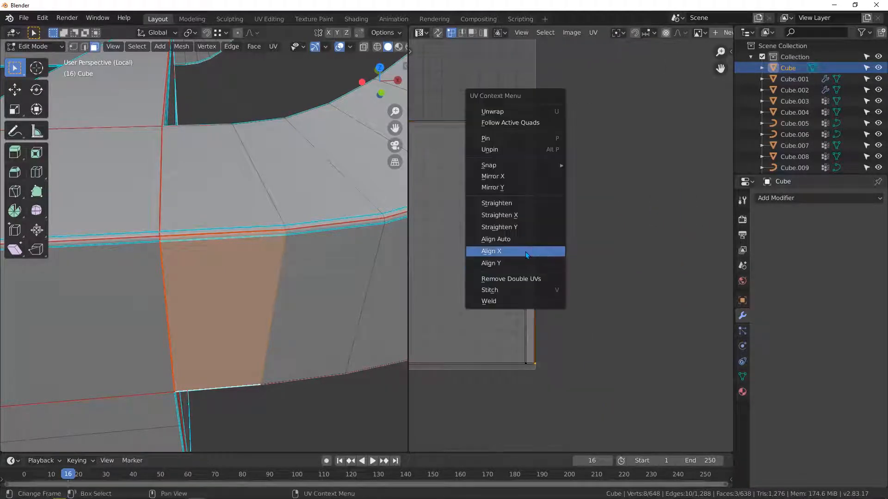
pyautogui.click(525, 251)
pyautogui.moveTo(506, 96); pyautogui.dragTo(530, 400)
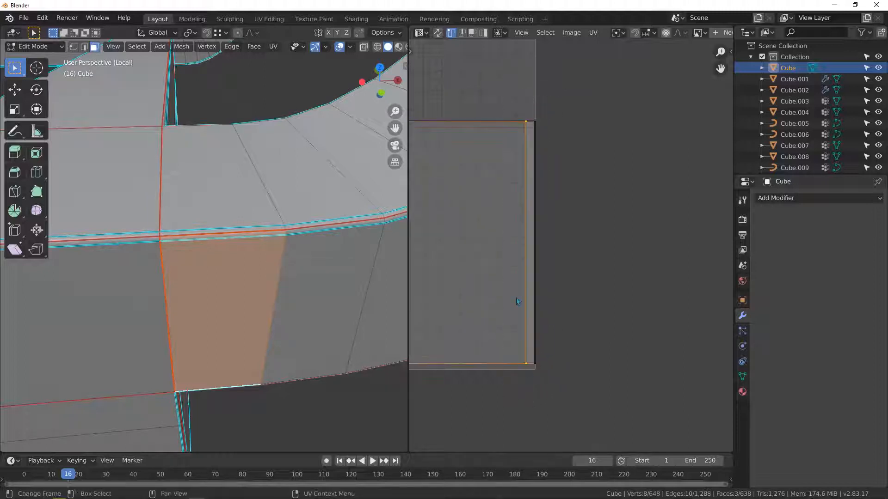
pyautogui.rightClick(509, 267)
pyautogui.click(483, 265)
pyautogui.scroll(-4, 532, 286)
# Straighten the inner and outer vertex columns at the UV island's left end with Align X
pyautogui.moveTo(455, 296); pyautogui.dragTo(652, 287, button='middle')
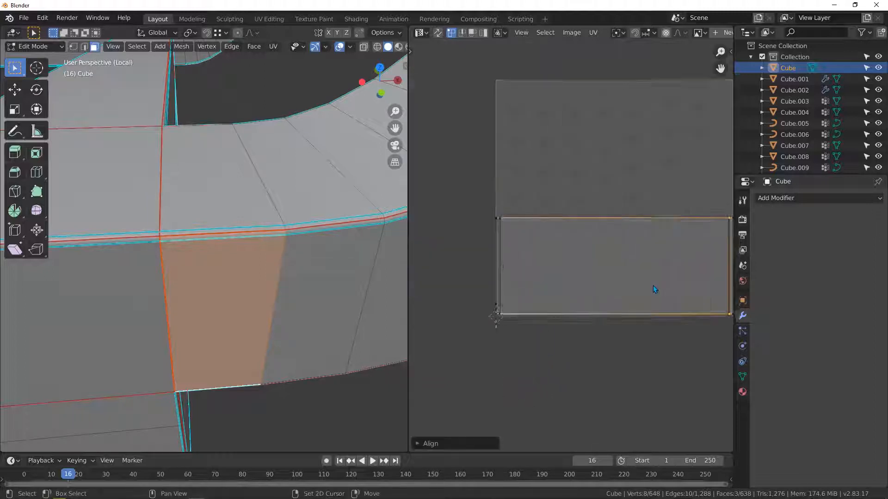
pyautogui.scroll(3, 493, 231)
pyautogui.moveTo(511, 189); pyautogui.dragTo(556, 423)
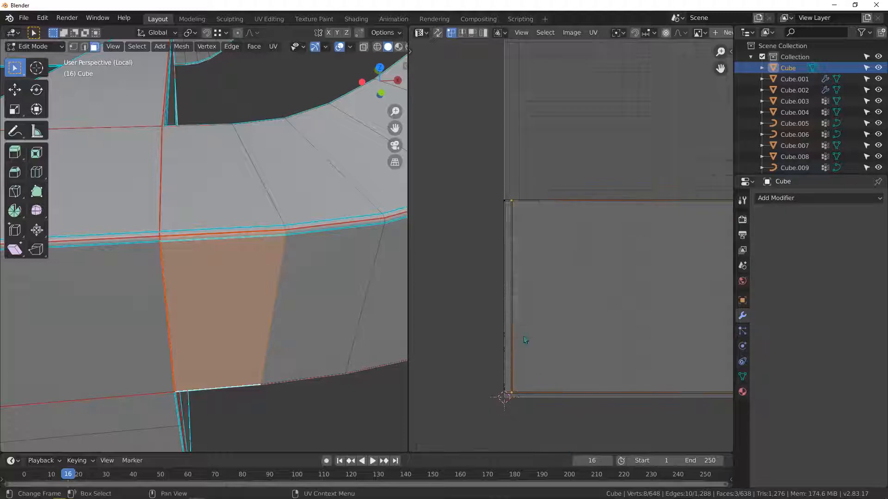
pyautogui.rightClick(516, 319)
pyautogui.click(491, 321)
pyautogui.moveTo(468, 167); pyautogui.dragTo(507, 424)
pyautogui.rightClick(480, 333)
pyautogui.click(459, 332)
pyautogui.scroll(-2, 455, 352)
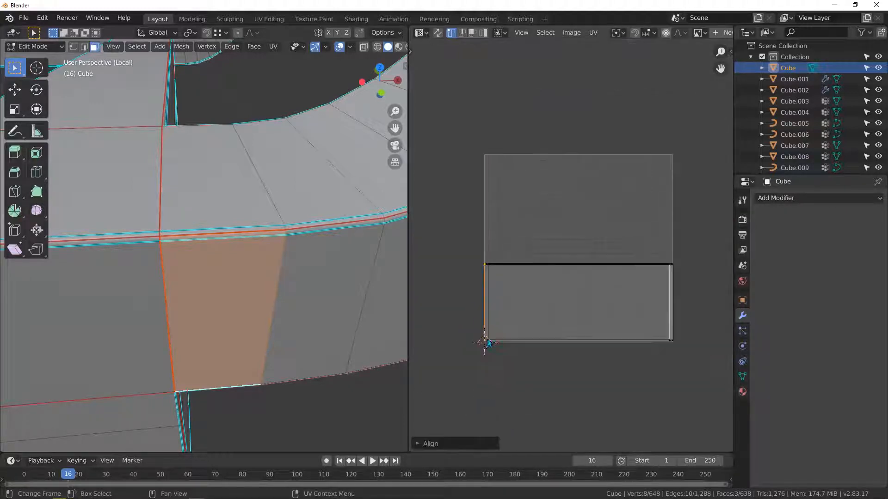
pyautogui.scroll(-2, 486, 255)
pyautogui.moveTo(453, 250); pyautogui.dragTo(665, 375)
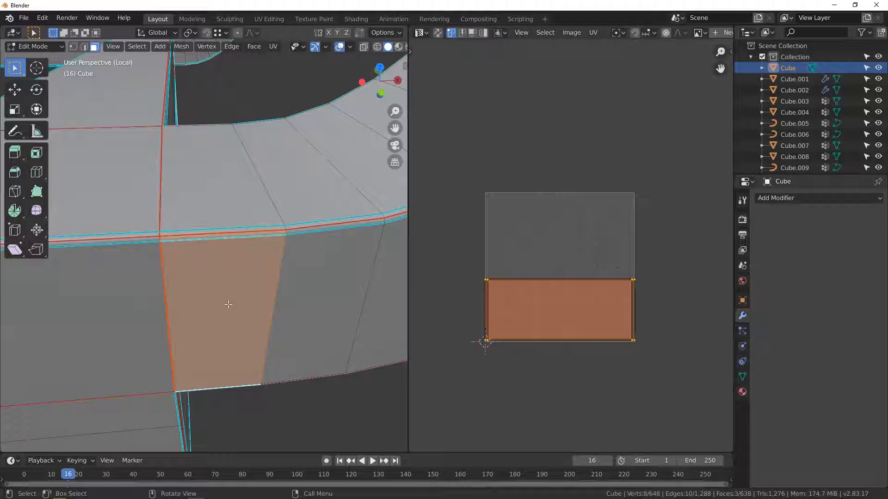
pyautogui.click(274, 47)
pyautogui.scroll(-2, 183, 248)
pyautogui.moveTo(233, 266); pyautogui.dragTo(222, 275, button='middle')
pyautogui.click(223, 266)
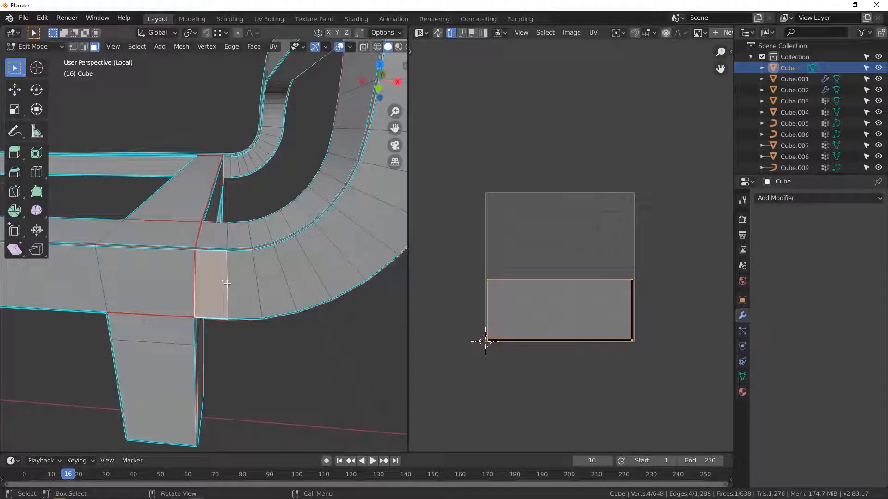
pyautogui.hotkey('ctrl', 'z')
# Select the whole straightened island and move it about 2.08 units in X, out of the UV tile
pyautogui.scroll(-3, 466, 260)
pyautogui.moveTo(451, 242); pyautogui.dragTo(575, 328)
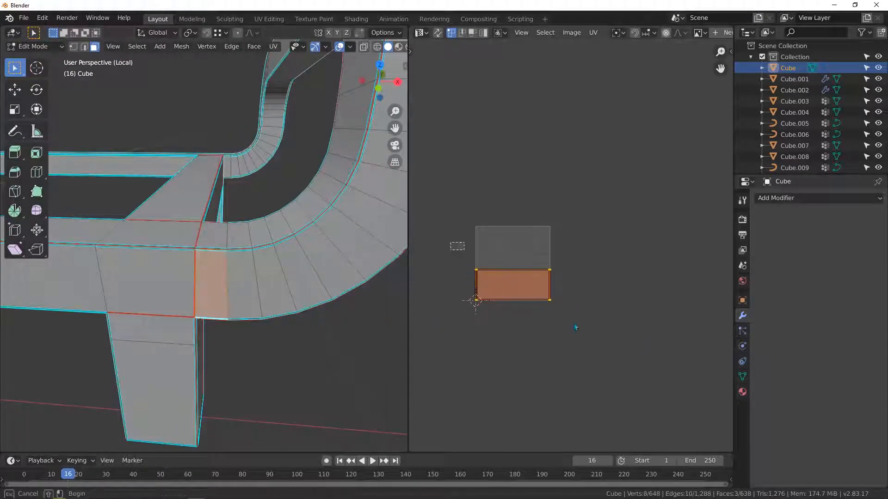
pyautogui.press('g')
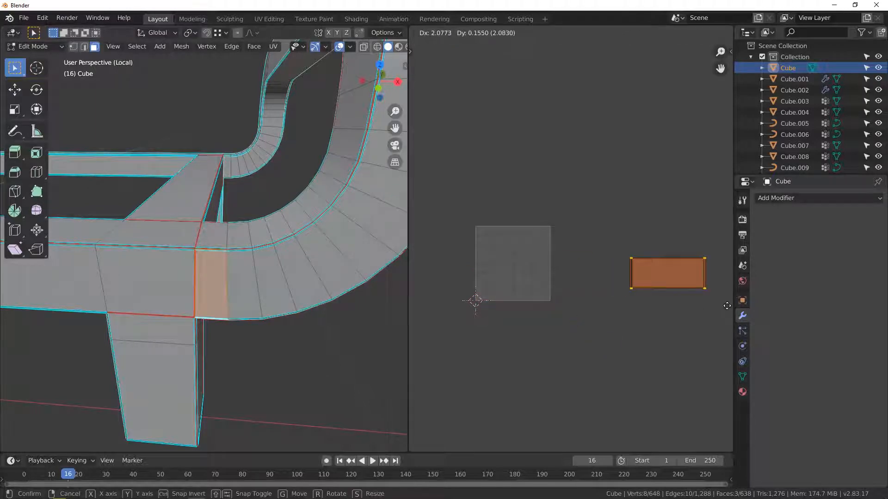
pyautogui.click(727, 305)
# Select the face loop through the straightened side face, keeping that face active, and grow the selection to include the bevel faces
pyautogui.click(223, 278)
pyautogui.moveTo(222, 278)
pyautogui.mouseDown(button='middle')
pyautogui.moveTo(190, 278)
pyautogui.moveTo(217, 273)
pyautogui.mouseUp(button='middle')
pyautogui.keyDown('alt'); pyautogui.click(303, 238); pyautogui.keyUp('alt')
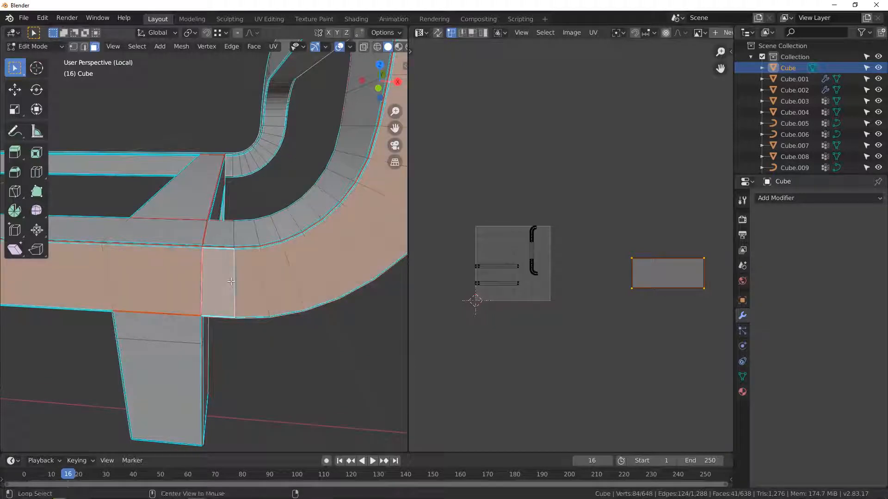
pyautogui.moveTo(303, 239)
pyautogui.mouseDown(button='middle')
pyautogui.moveTo(105, 256)
pyautogui.moveTo(301, 287)
pyautogui.moveTo(292, 241)
pyautogui.mouseUp(button='middle')
pyautogui.scroll(4, 216, 242)
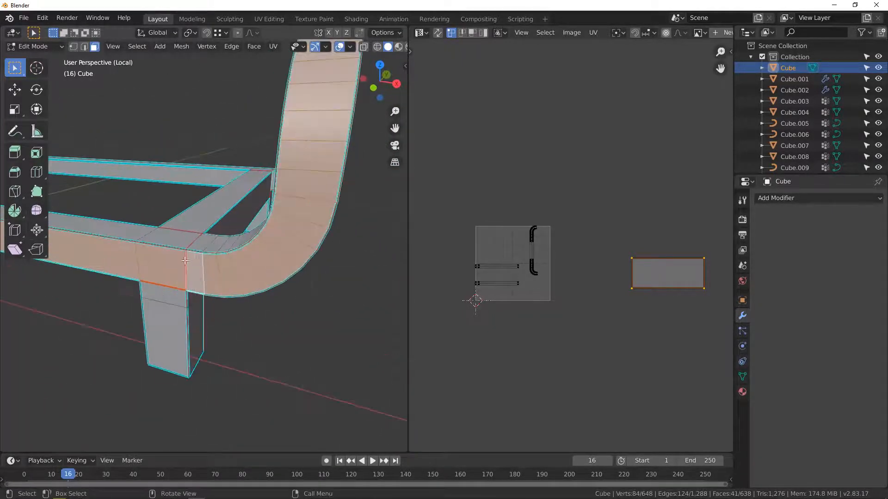
pyautogui.moveTo(216, 242); pyautogui.dragTo(300, 268, button='middle')
pyautogui.scroll(4, 303, 269)
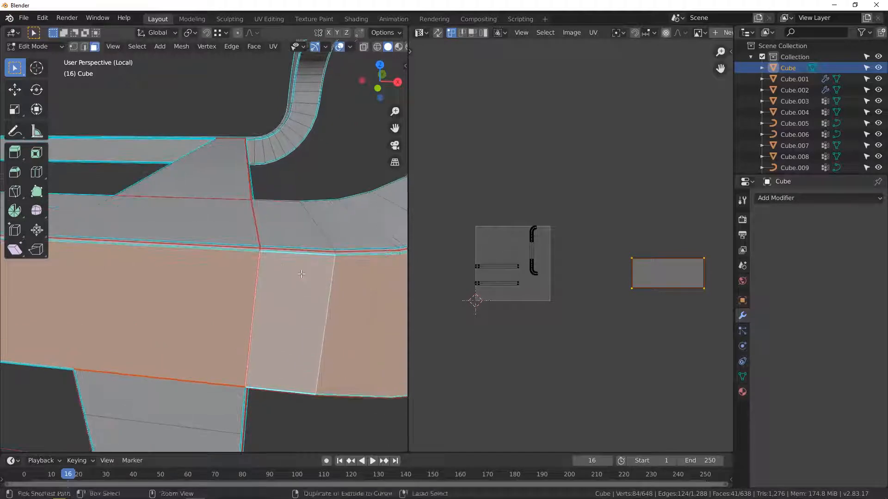
pyautogui.press('ctrl+KP_Add')
pyautogui.scroll(-1, 299, 275)
pyautogui.moveTo(299, 275); pyautogui.dragTo(298, 268, button='middle')
# Unwrap the selected faces with Follow Active Quads, using the Length Average edge length mode
pyautogui.moveTo(642, 264); pyautogui.dragTo(569, 261, button='middle')
pyautogui.moveTo(543, 226); pyautogui.dragTo(689, 321)
pyautogui.scroll(2, 280, 223)
pyautogui.scroll(2, 300, 213)
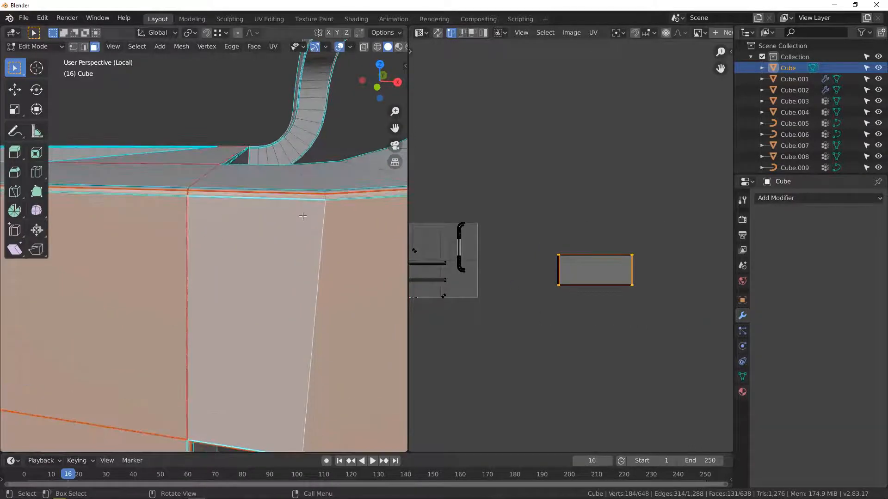
pyautogui.click(275, 48)
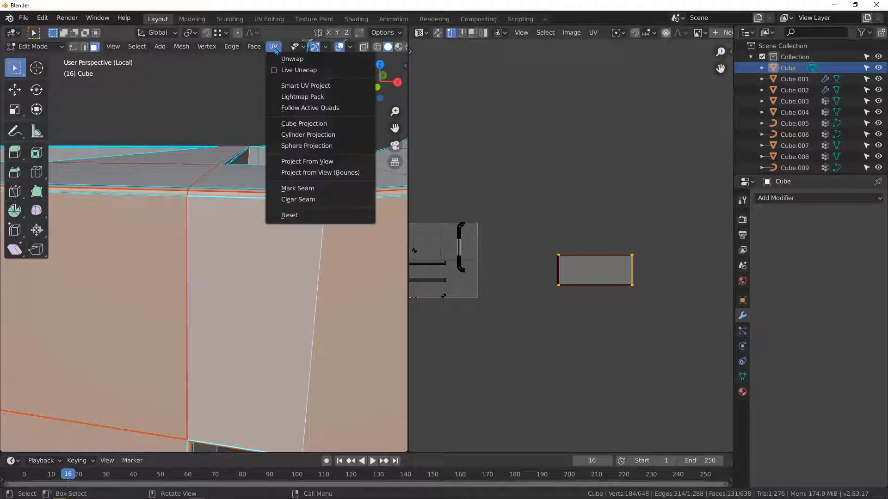
pyautogui.click(302, 108)
pyautogui.click(301, 138)
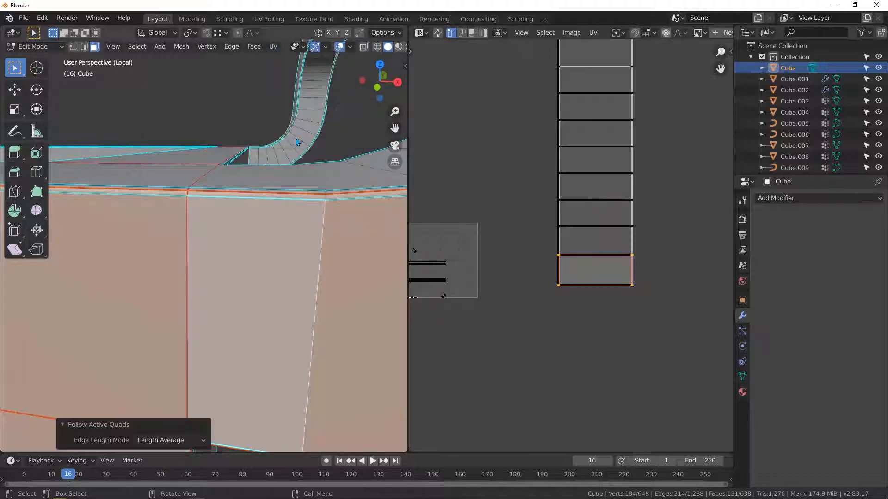
# Select the resulting long UV strip and compare it with the faces running around the frame's outer side
pyautogui.scroll(-4, 541, 273)
pyautogui.scroll(-5, 535, 269)
pyautogui.moveTo(535, 267); pyautogui.dragTo(521, 337, button='middle')
pyautogui.scroll(-5, 264, 274)
pyautogui.click(265, 274)
pyautogui.moveTo(256, 262); pyautogui.dragTo(225, 276, button='middle')
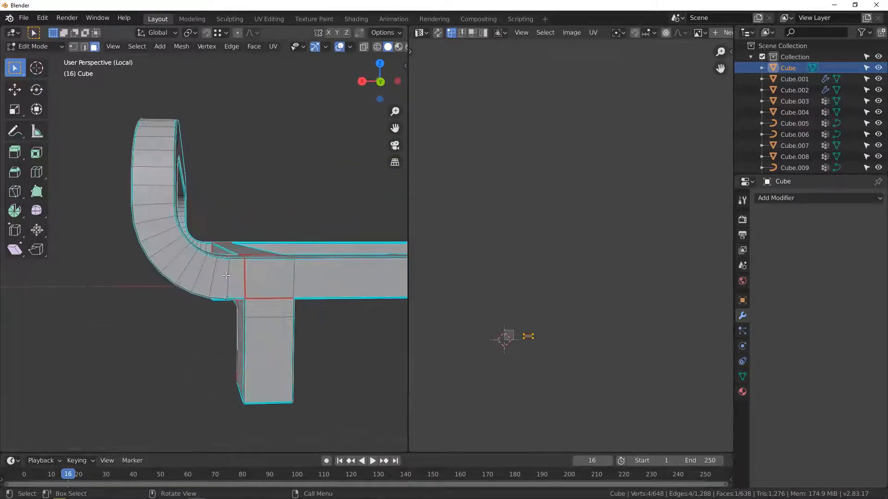
pyautogui.keyDown('alt'); pyautogui.click(232, 276); pyautogui.keyUp('alt')
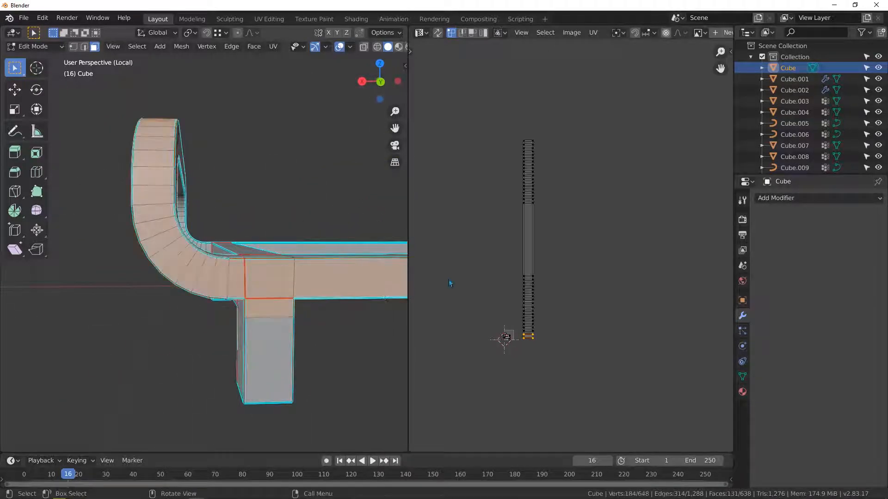
pyautogui.moveTo(530, 174); pyautogui.dragTo(569, 366)
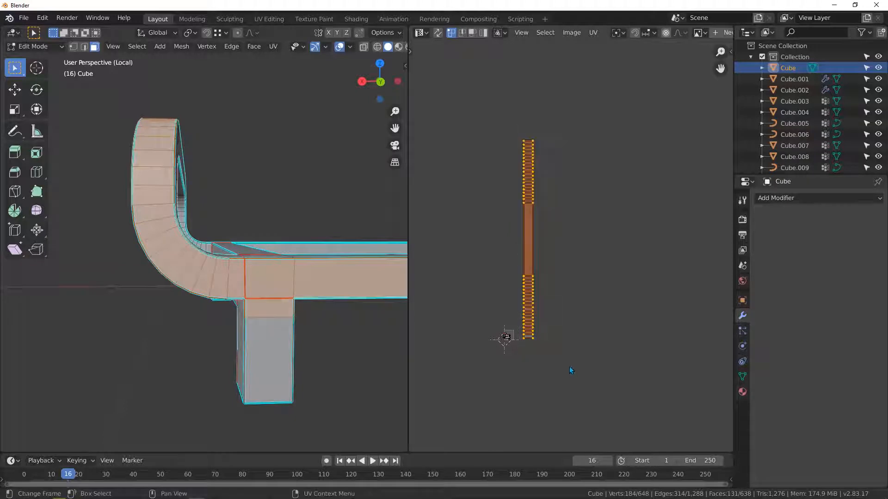
pyautogui.scroll(2, 530, 201)
pyautogui.moveTo(259, 315); pyautogui.dragTo(280, 325, button='middle')
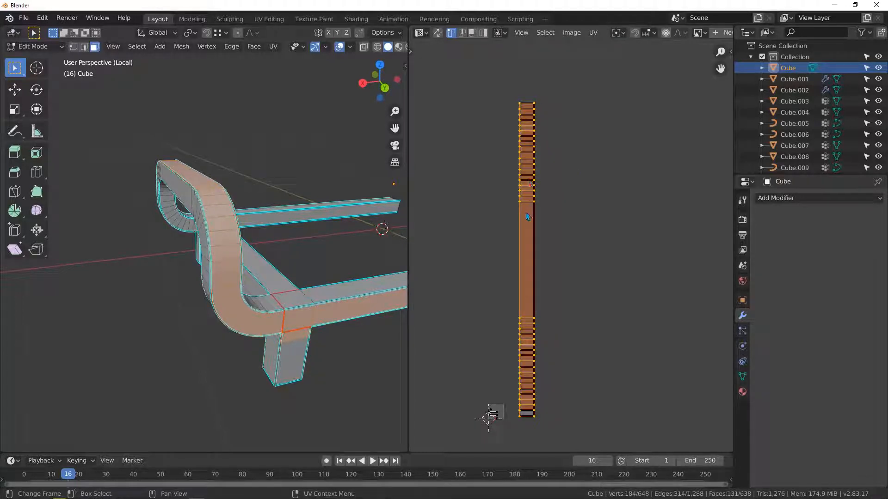
pyautogui.moveTo(299, 328); pyautogui.dragTo(379, 259, button='middle')
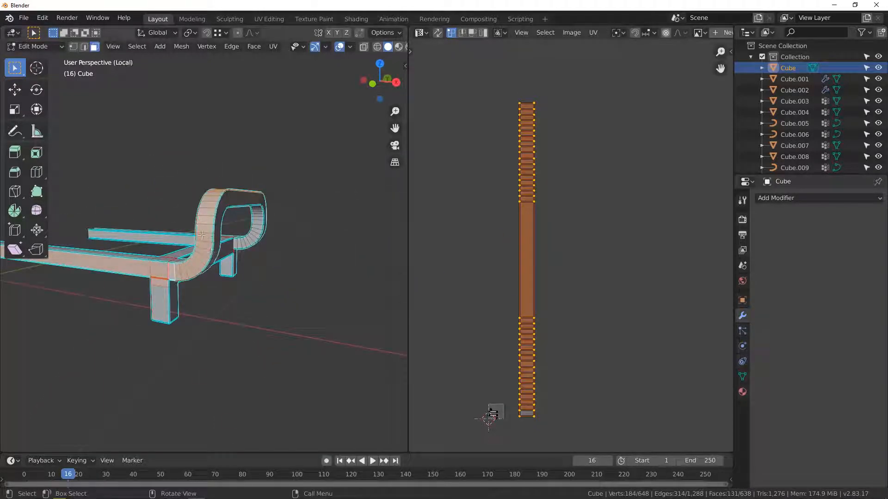
# Select the lowest face of the backrest's outward side together with its two narrow bevel faces and unwrap them
pyautogui.moveTo(202, 235); pyautogui.dragTo(222, 238, button='middle')
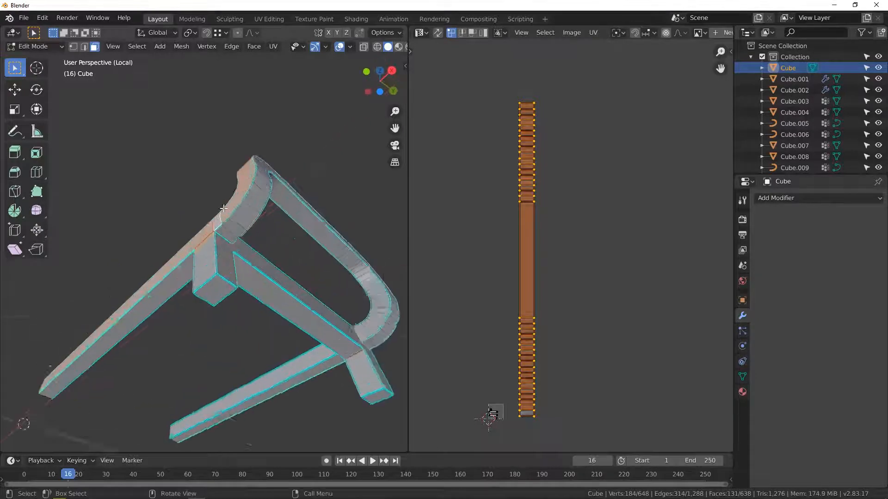
pyautogui.scroll(5, 222, 238)
pyautogui.click(222, 234)
pyautogui.scroll(2, 207, 218)
pyautogui.scroll(3, 206, 218)
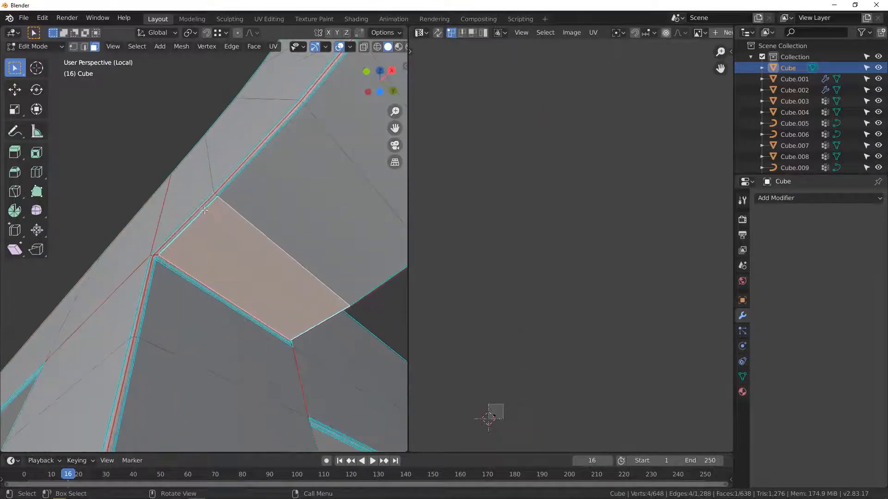
pyautogui.keyDown('shift'); pyautogui.click(206, 206); pyautogui.keyUp('shift')
pyautogui.moveTo(291, 222); pyautogui.dragTo(333, 259, button='middle')
pyautogui.keyDown('shift'); pyautogui.click(288, 180); pyautogui.keyUp('shift')
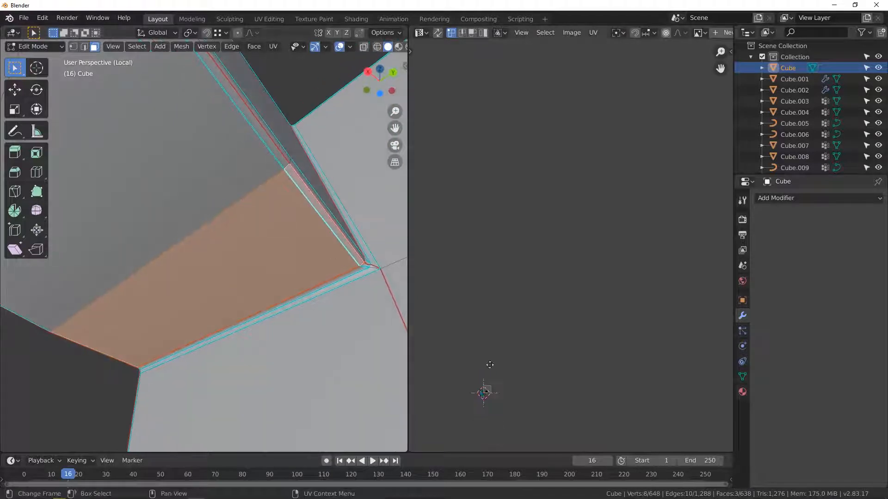
pyautogui.scroll(8, 539, 279)
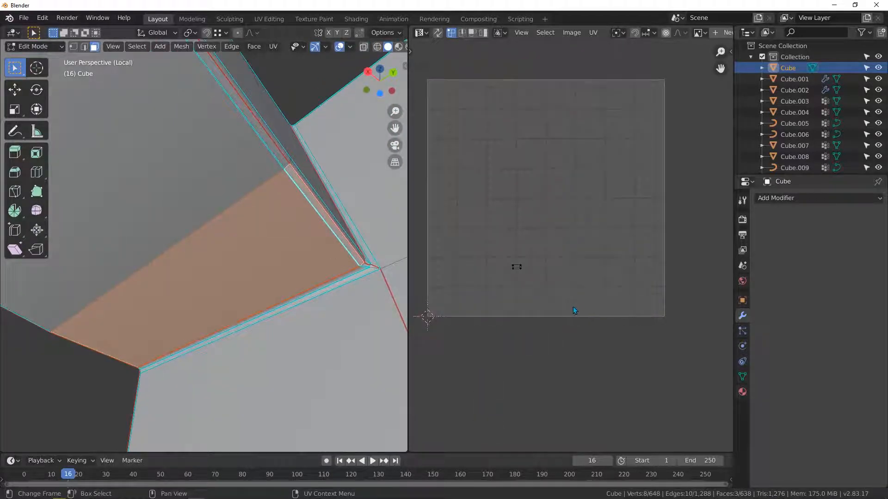
pyautogui.press('u')
pyautogui.click(572, 307)
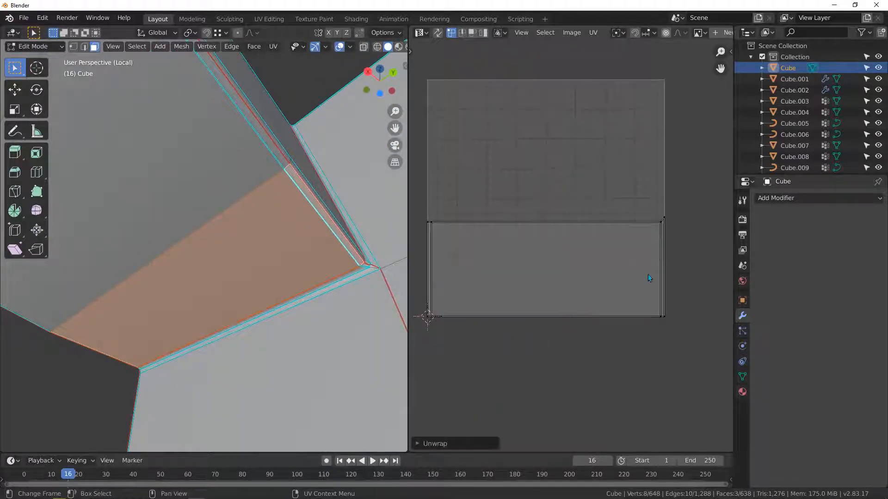
# Straighten the unwrapped island by aligning its upper and lower vertex rows with Align Y
pyautogui.moveTo(413, 207); pyautogui.dragTo(668, 227)
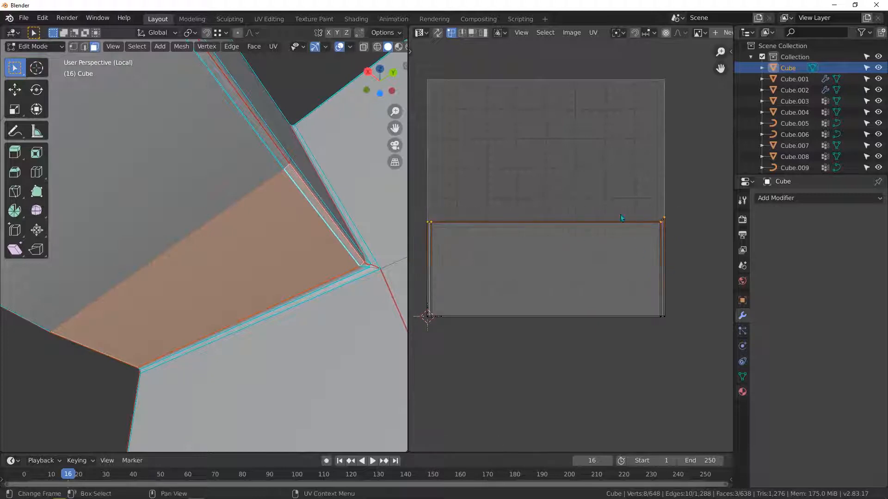
pyautogui.rightClick(609, 217)
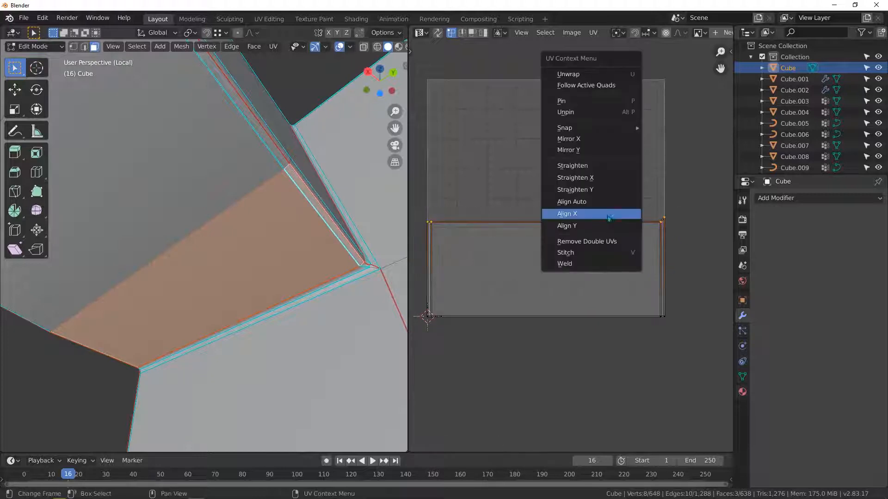
pyautogui.click(578, 223)
pyautogui.moveTo(414, 296); pyautogui.dragTo(666, 369)
pyautogui.rightClick(603, 296)
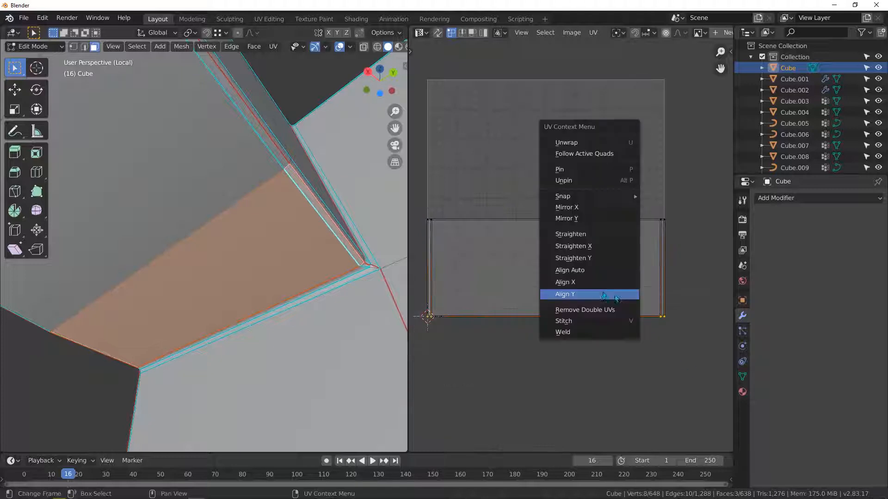
pyautogui.click(573, 295)
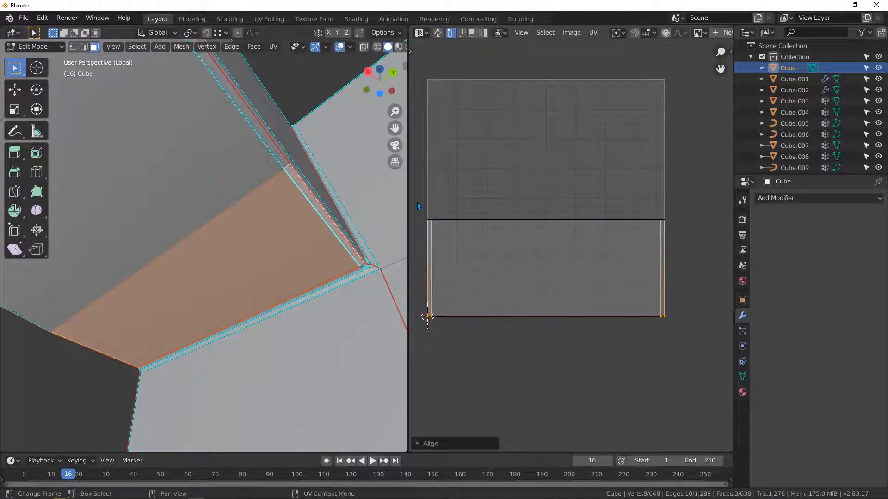
# Select the whole straightened island and move it sideways, clear of the UV tile
pyautogui.moveTo(417, 204); pyautogui.dragTo(693, 360)
pyautogui.scroll(-5, 573, 249)
pyautogui.press('g')
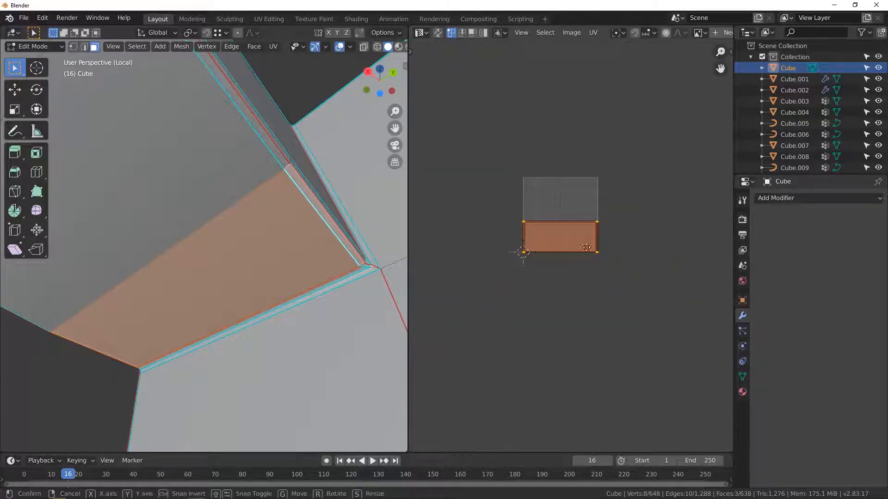
pyautogui.click(681, 250)
# Starting at the straightened face, select the backrest's outward faces up around the first bend to the long straight face using shortest-path selection
pyautogui.scroll(-3, 313, 218)
pyautogui.moveTo(252, 221); pyautogui.dragTo(251, 275, button='middle')
pyautogui.click(267, 240)
pyautogui.scroll(-5, 250, 210)
pyautogui.keyDown('ctrl'); pyautogui.click(279, 226); pyautogui.keyUp('ctrl')
pyautogui.keyDown('ctrl'); pyautogui.click(289, 166); pyautogui.keyUp('ctrl')
pyautogui.moveTo(291, 167); pyautogui.dragTo(272, 192, button='middle')
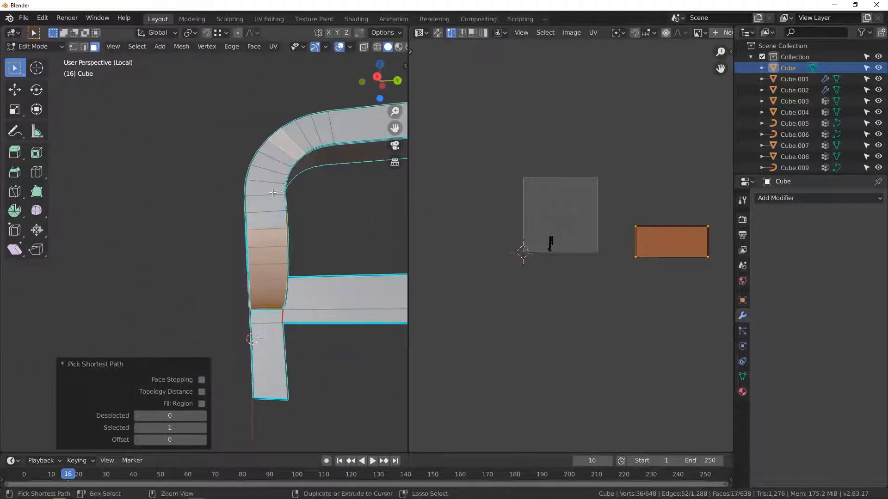
pyautogui.keyDown('ctrl'); pyautogui.click(273, 193); pyautogui.keyUp('ctrl')
pyautogui.hotkey('ctrl', 'z')
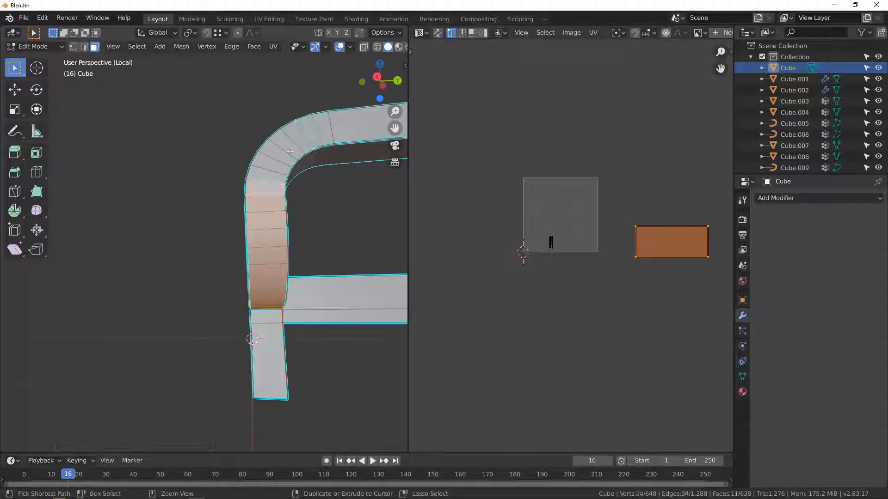
pyautogui.keyDown('ctrl'); pyautogui.click(285, 155); pyautogui.keyUp('ctrl')
pyautogui.keyDown('ctrl'); pyautogui.click(346, 123); pyautogui.keyUp('ctrl')
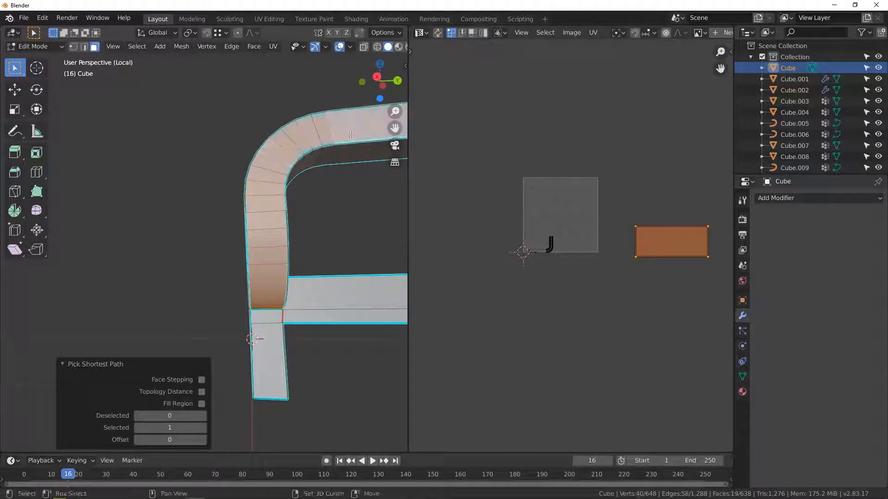
# Extend the shortest-path selection around the second bend and down to the last face above the opposite leg
pyautogui.scroll(-1, 370, 185)
pyautogui.keyDown('shift'); pyautogui.moveTo(374, 190); pyautogui.dragTo(274, 233, button='middle'); pyautogui.keyUp('shift')
pyautogui.scroll(-2, 311, 228)
pyautogui.scroll(2, 328, 201)
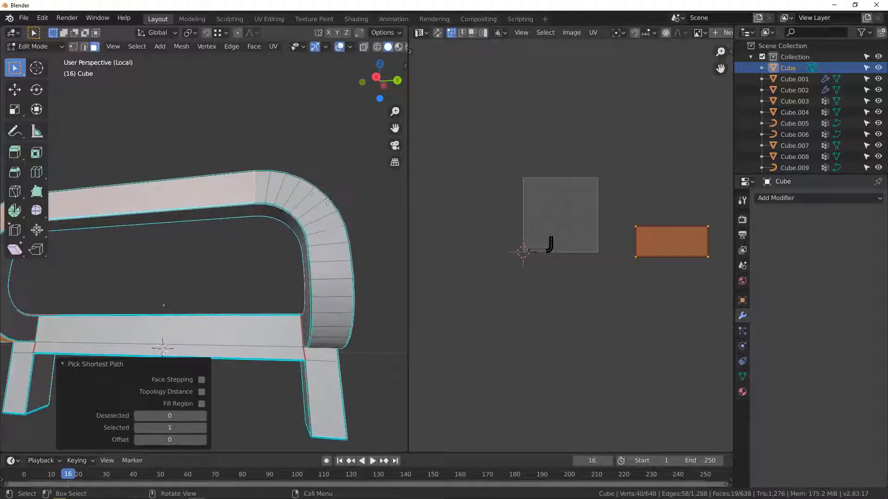
pyautogui.keyDown('ctrl'); pyautogui.click(327, 219); pyautogui.keyUp('ctrl')
pyautogui.keyDown('ctrl'); pyautogui.click(331, 316); pyautogui.keyUp('ctrl')
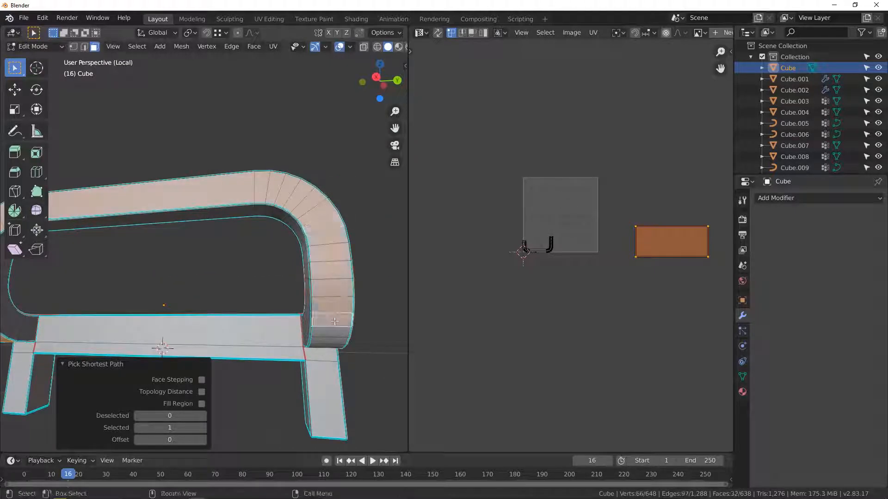
pyautogui.moveTo(331, 315); pyautogui.dragTo(331, 348, button='middle')
pyautogui.keyDown('ctrl'); pyautogui.click(331, 348); pyautogui.keyUp('ctrl')
# Grow the selected backrest path by one step to include the bevel faces along its edges
pyautogui.scroll(5, 331, 348)
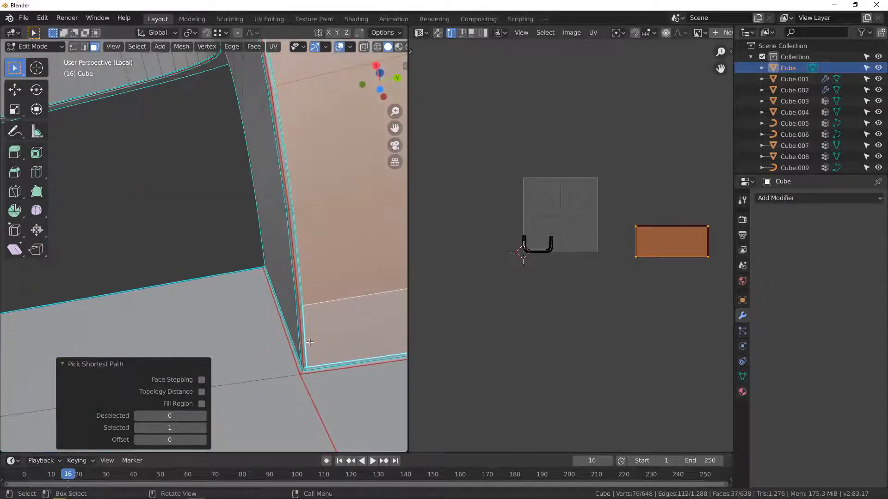
pyautogui.scroll(-6, 331, 347)
pyautogui.keyDown('shift'); pyautogui.moveTo(243, 287); pyautogui.dragTo(300, 236, button='middle'); pyautogui.keyUp('shift')
pyautogui.scroll(-3, 300, 236)
pyautogui.keyDown('shift'); pyautogui.moveTo(124, 298); pyautogui.dragTo(208, 298, button='middle'); pyautogui.keyUp('shift')
pyautogui.moveTo(208, 299); pyautogui.dragTo(228, 300, button='middle')
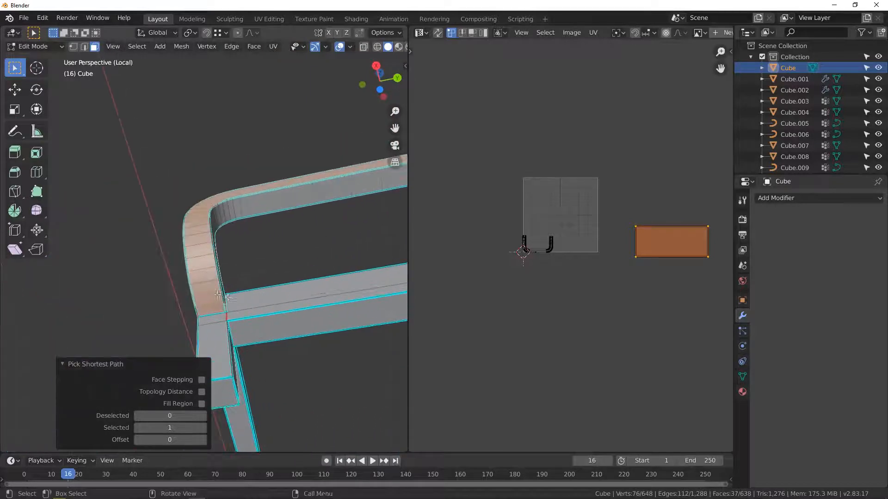
pyautogui.scroll(8, 237, 340)
pyautogui.keyDown('shift'); pyautogui.moveTo(291, 351); pyautogui.dragTo(297, 328, button='middle'); pyautogui.keyUp('shift')
pyautogui.scroll(2, 323, 265)
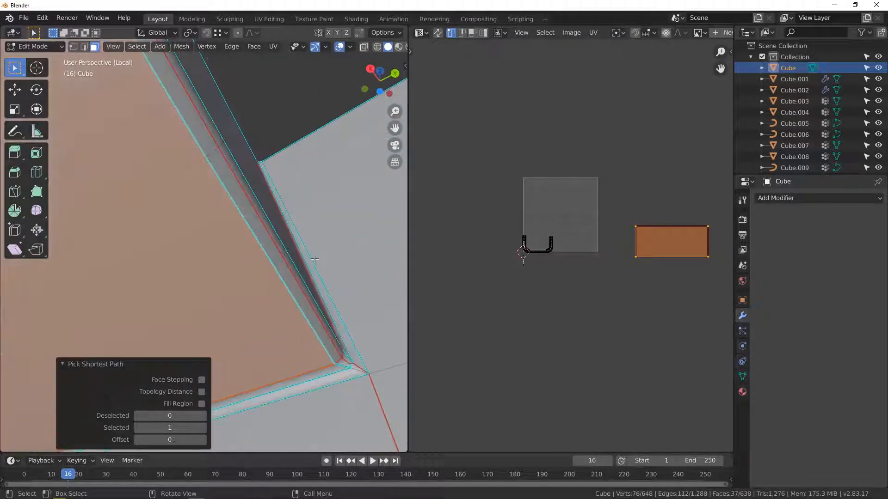
pyautogui.scroll(-4, 301, 279)
pyautogui.press('ctrl+KP_Add')
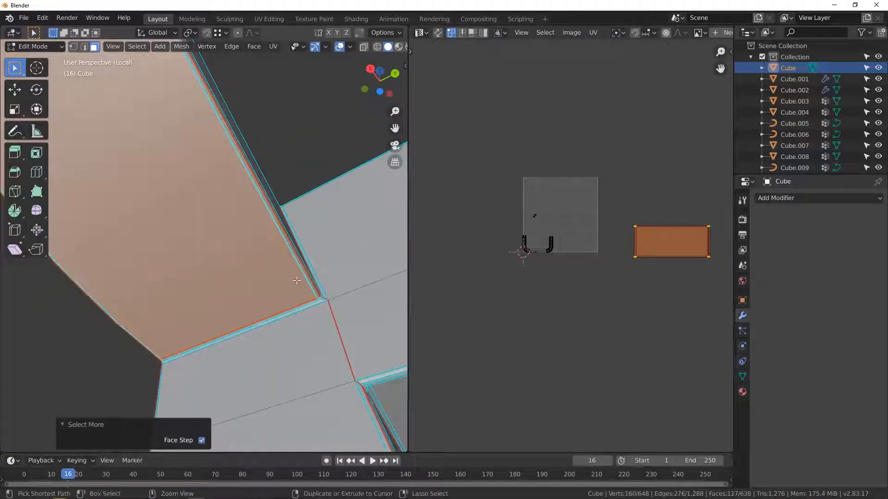
# Deselect the stray small corner faces where the end of the backrest loop meets the leg
pyautogui.scroll(6, 333, 317)
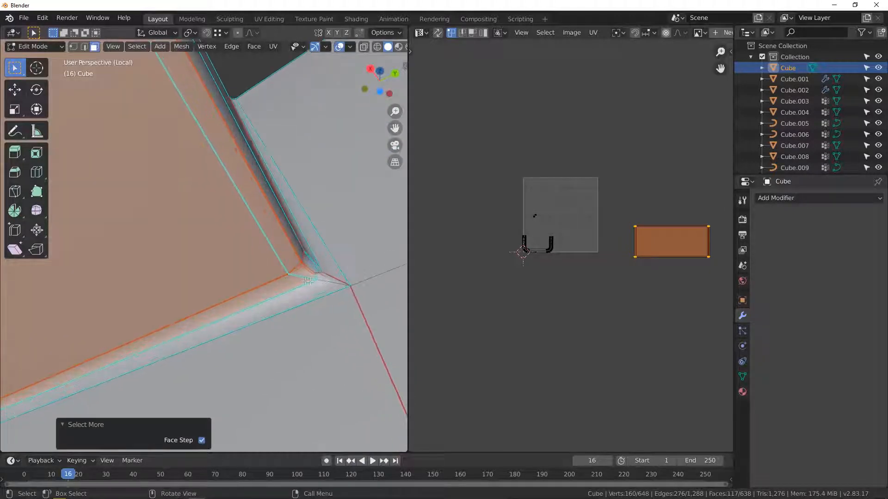
pyautogui.keyDown('ctrl'); pyautogui.moveTo(316, 276); pyautogui.dragTo(313, 271); pyautogui.keyUp('ctrl')
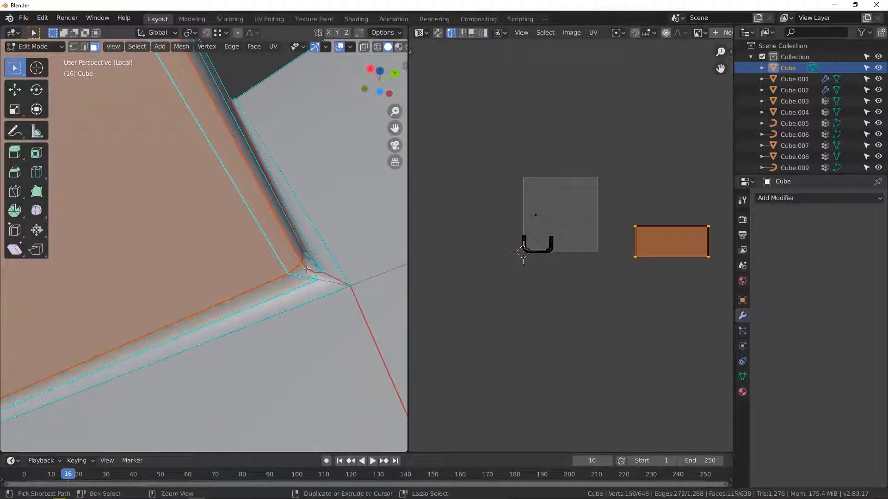
pyautogui.scroll(-7, 299, 273)
pyautogui.keyDown('shift'); pyautogui.moveTo(173, 313); pyautogui.dragTo(121, 273, button='middle'); pyautogui.keyUp('shift')
# Add the small bevel corner faces at the lower ends of the backrest loop to the selection
pyautogui.scroll(-12, 210, 237)
pyautogui.moveTo(312, 351); pyautogui.dragTo(290, 335, button='middle')
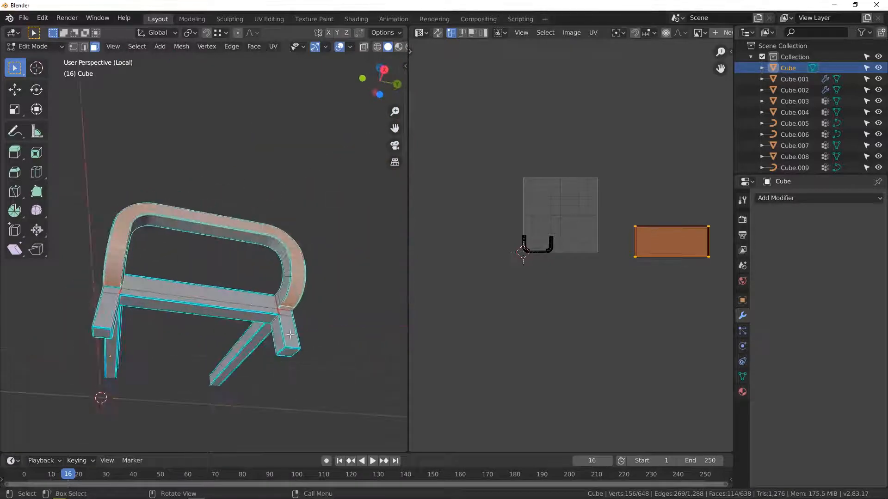
pyautogui.scroll(10, 290, 333)
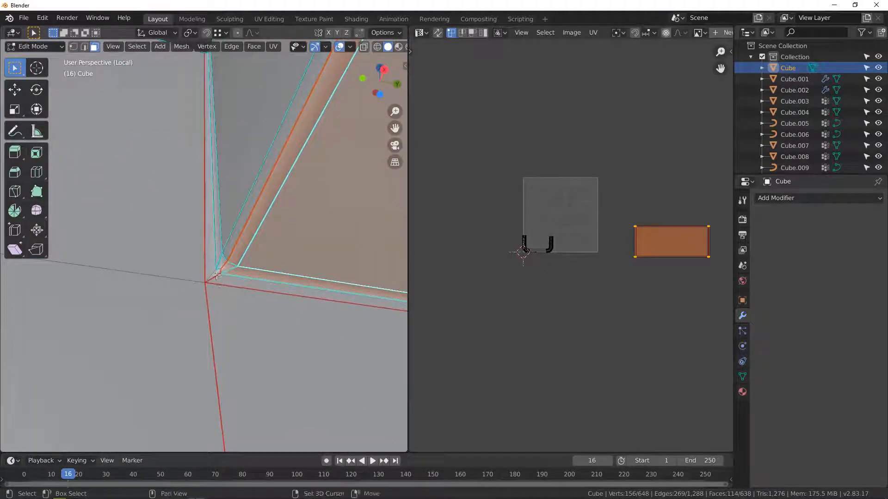
pyautogui.keyDown('shift'); pyautogui.click(216, 275); pyautogui.keyUp('shift')
pyautogui.keyDown('shift'); pyautogui.click(231, 281); pyautogui.keyUp('shift')
pyautogui.scroll(-5, 232, 282)
pyautogui.moveTo(233, 282); pyautogui.dragTo(245, 296, button='middle')
pyautogui.scroll(-4, 295, 246)
pyautogui.keyDown('shift'); pyautogui.moveTo(314, 259); pyautogui.dragTo(252, 271, button='middle'); pyautogui.keyUp('shift')
pyautogui.scroll(5, 252, 272)
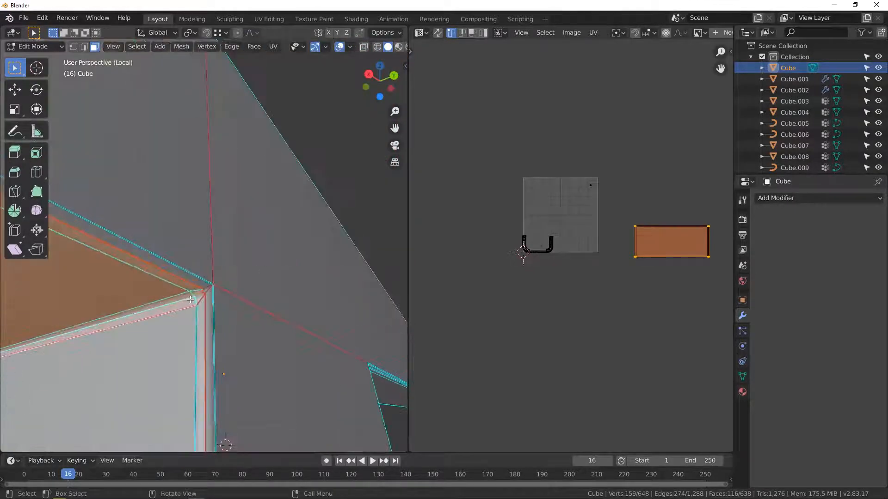
pyautogui.keyDown('shift'); pyautogui.click(208, 296); pyautogui.keyUp('shift')
pyautogui.scroll(-6, 219, 296)
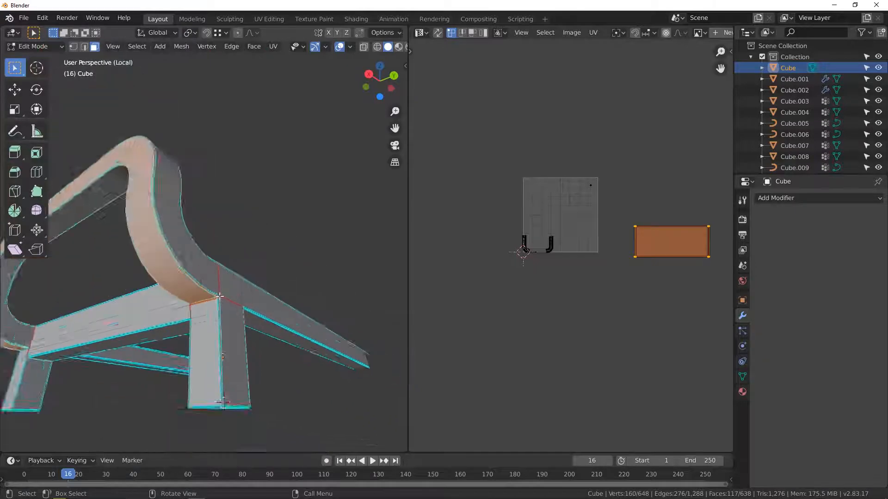
# Examine the selected backrest loop and compare its curved island in the UV tile with the straightened island beside it
pyautogui.moveTo(219, 296); pyautogui.dragTo(260, 242, button='middle')
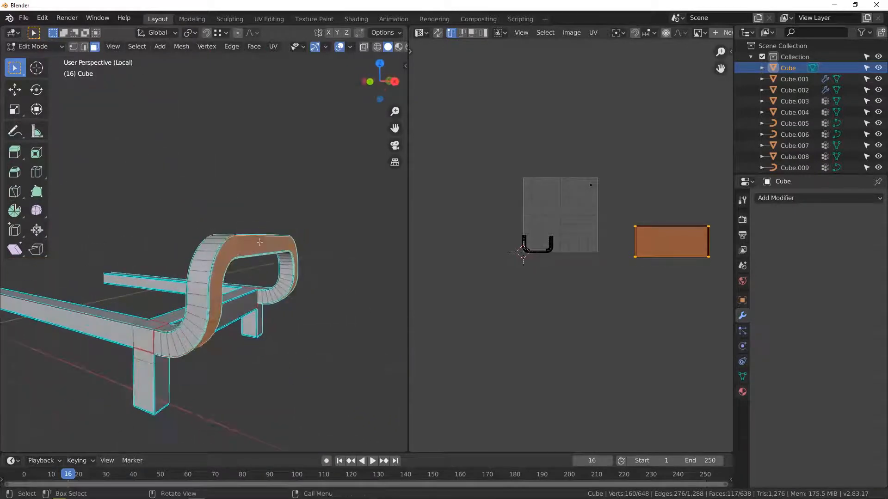
pyautogui.scroll(3, 260, 242)
pyautogui.scroll(3, 531, 258)
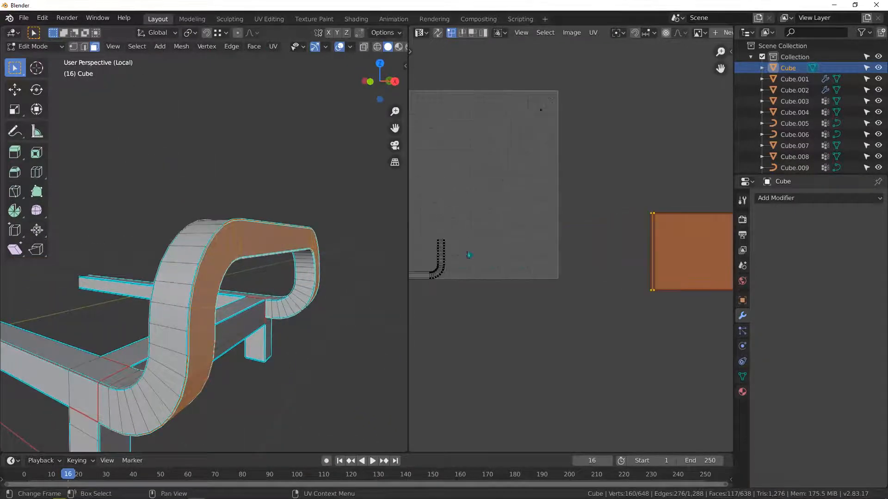
pyautogui.moveTo(575, 252); pyautogui.dragTo(534, 240, button='middle')
pyautogui.scroll(-3, 537, 242)
pyautogui.moveTo(457, 241); pyautogui.dragTo(563, 241, button='middle')
pyautogui.scroll(5, 563, 242)
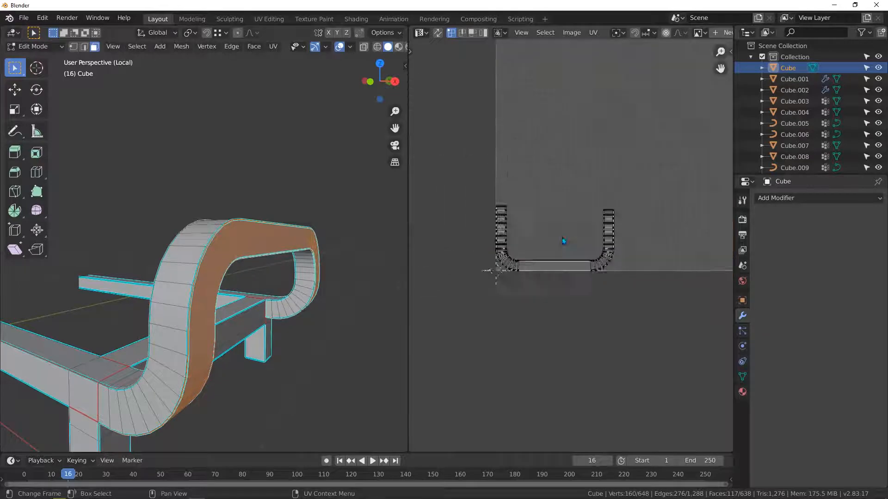
pyautogui.scroll(3, 524, 245)
pyautogui.scroll(-3, 617, 269)
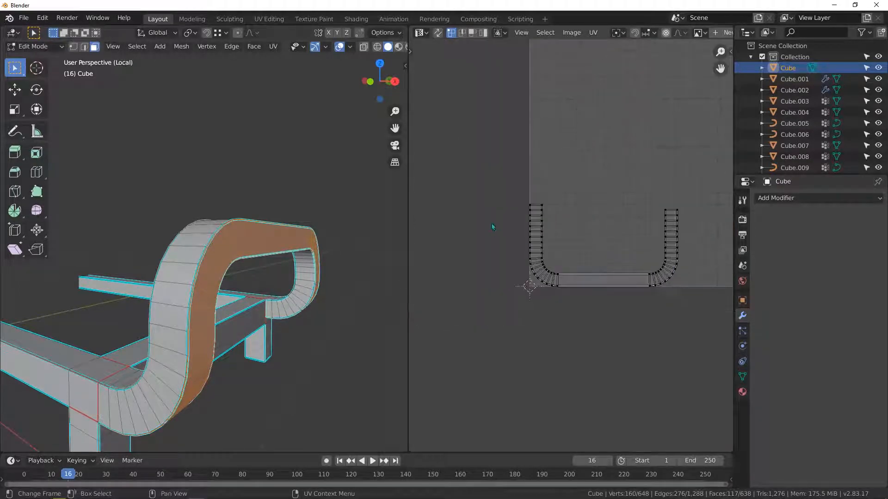
pyautogui.scroll(-4, 626, 238)
pyautogui.moveTo(661, 253); pyautogui.dragTo(509, 239, button='middle')
pyautogui.scroll(-1, 509, 239)
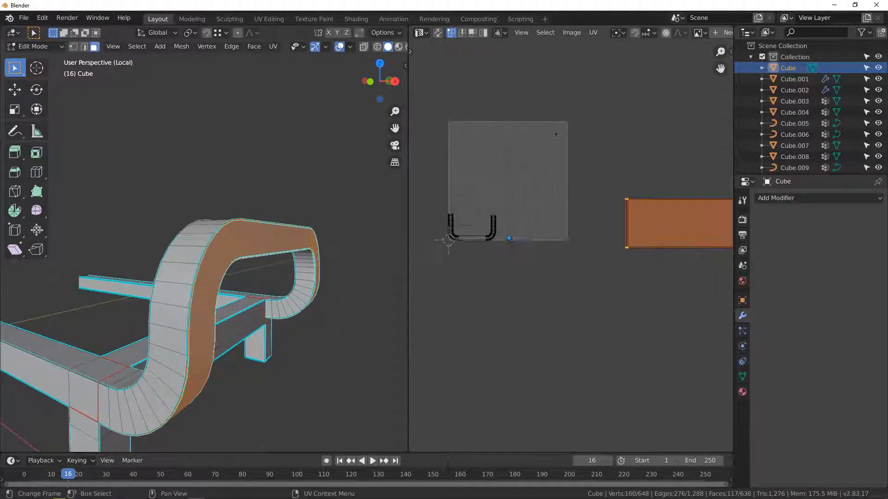
# Try unwrapping the selected backrest faces with Follow Active Quads in Length Average mode and inspect the resulting strips
pyautogui.click(273, 47)
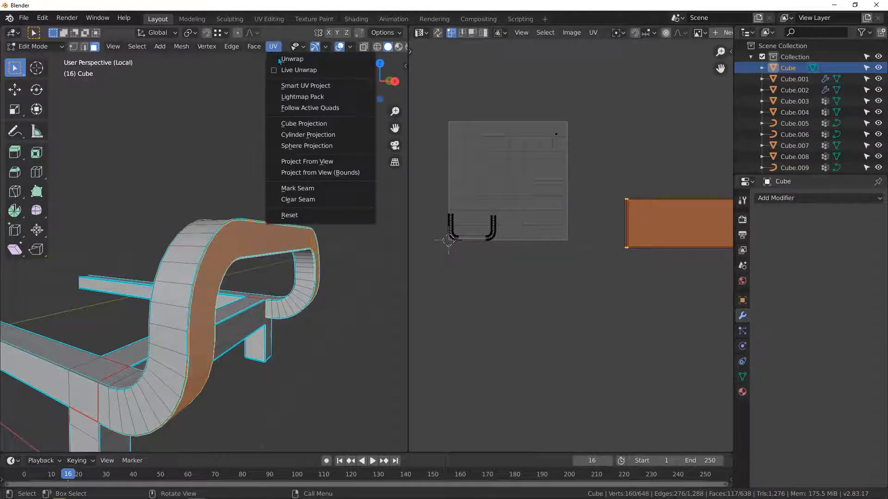
pyautogui.click(305, 111)
pyautogui.click(297, 143)
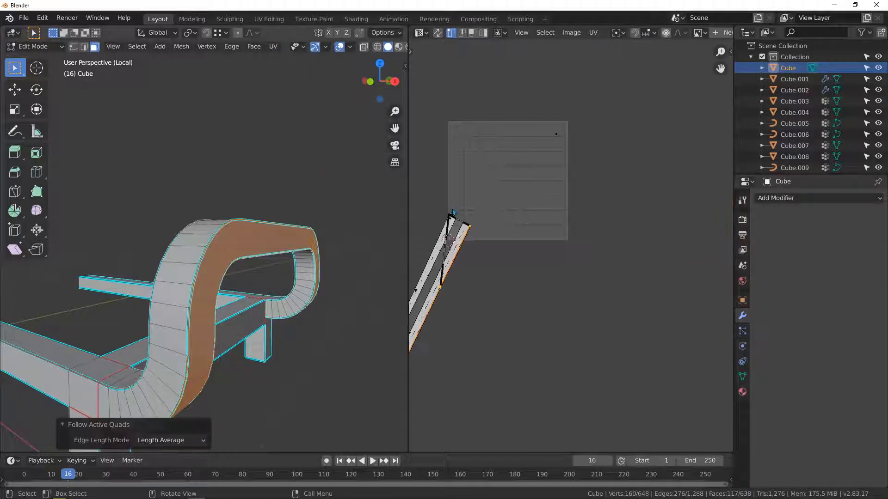
pyautogui.scroll(-7, 569, 200)
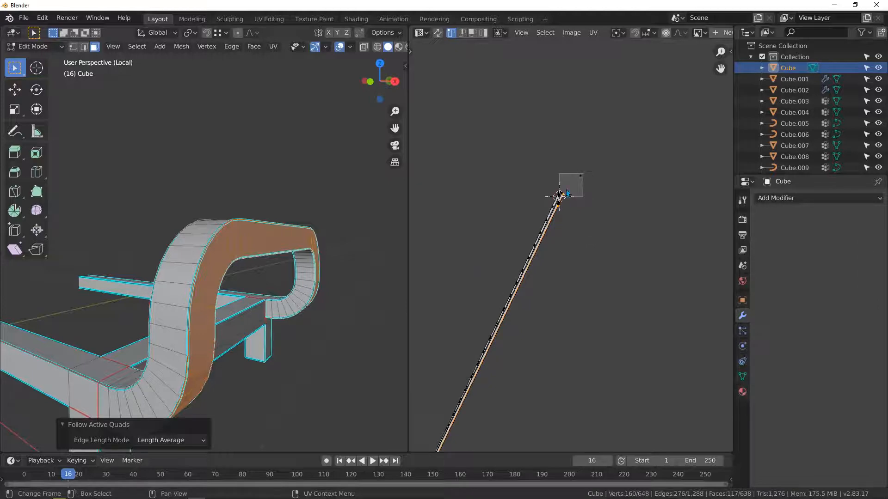
pyautogui.scroll(8, 557, 221)
pyautogui.scroll(3, 502, 164)
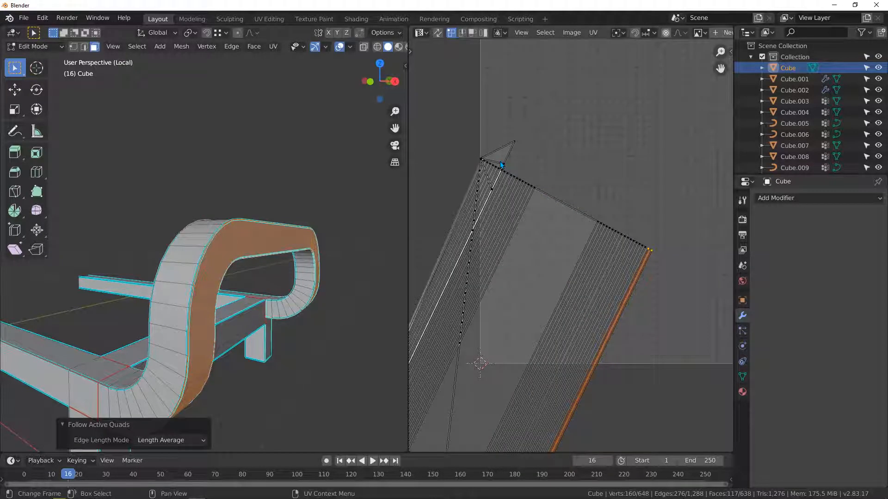
pyautogui.scroll(-6, 502, 166)
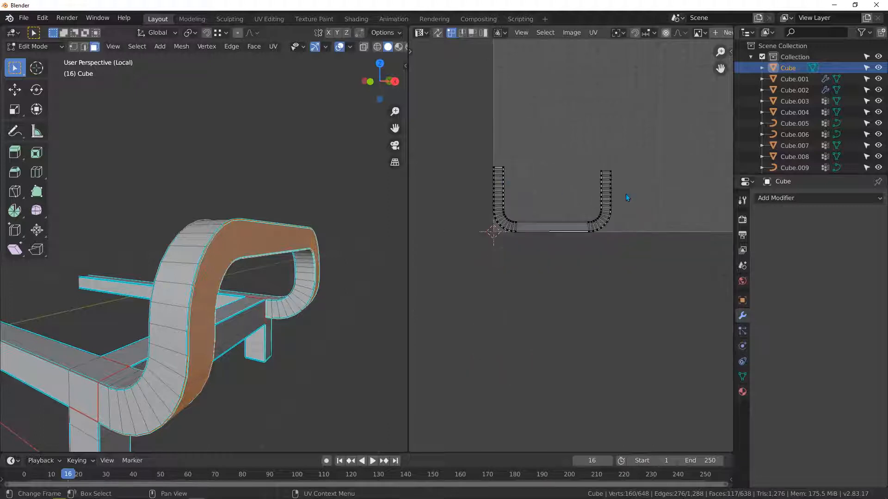
# Select the whole backrest loop and make the small squared face at its lower end, beside the leg, the active face
pyautogui.moveTo(626, 197); pyautogui.dragTo(525, 209, button='middle')
pyautogui.scroll(-5, 525, 208)
pyautogui.moveTo(665, 198); pyautogui.dragTo(504, 221, button='middle')
pyautogui.scroll(7, 600, 204)
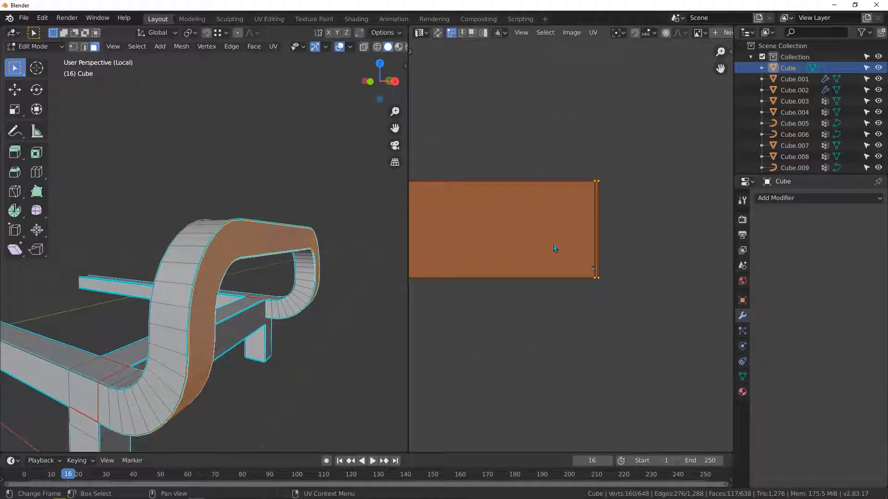
pyautogui.moveTo(555, 249); pyautogui.dragTo(604, 235, button='middle')
pyautogui.click(568, 229)
pyautogui.moveTo(301, 264); pyautogui.dragTo(148, 317, button='middle')
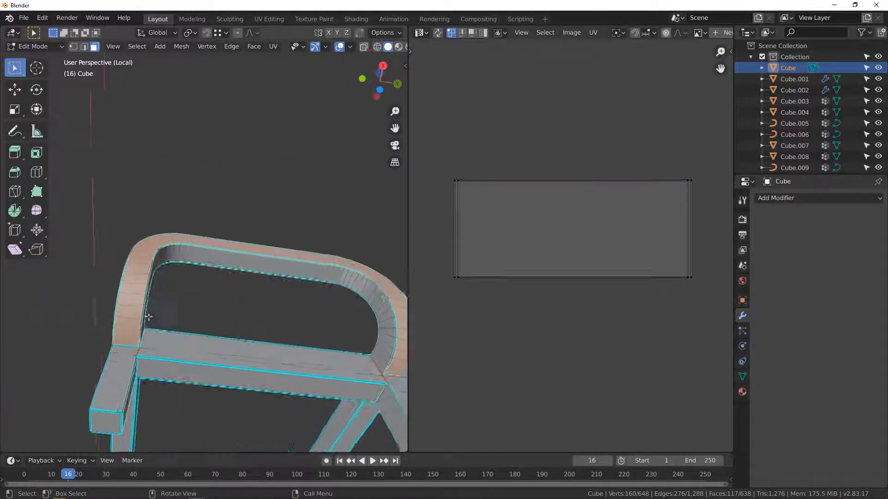
pyautogui.scroll(8, 149, 317)
pyautogui.click(131, 343)
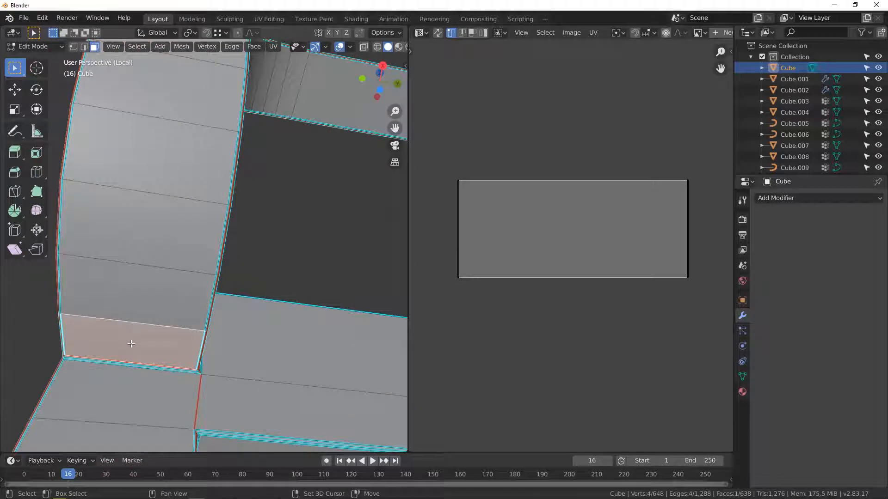
pyautogui.press('l')
pyautogui.keyDown('shift'); pyautogui.click(127, 340); pyautogui.keyUp('shift')
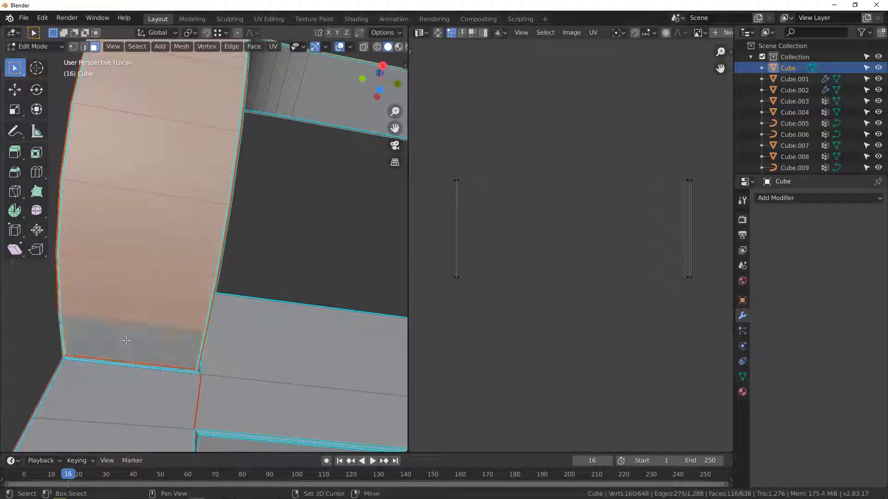
pyautogui.keyDown('shift'); pyautogui.click(126, 340); pyautogui.keyUp('shift')
# Unwrap the selected backrest loop with Follow Active Quads in Length Average mode and check the resulting strip beside the UV tile
pyautogui.scroll(-3, 149, 340)
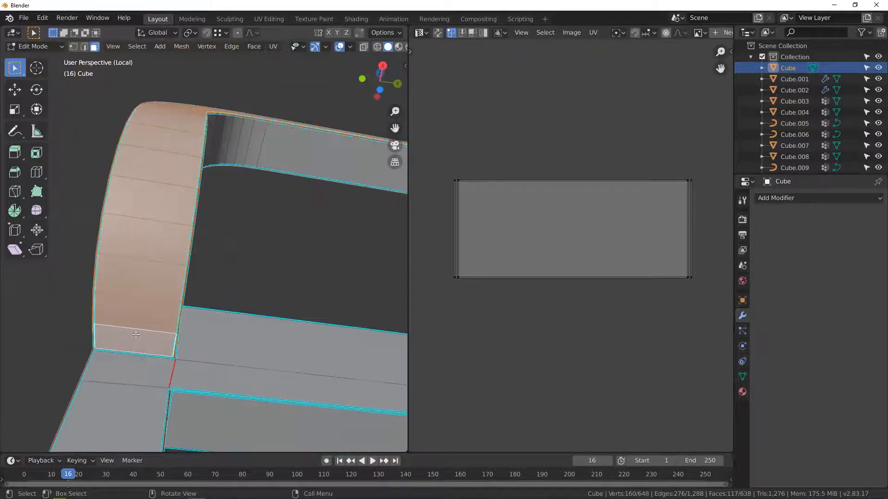
pyautogui.keyDown('shift'); pyautogui.moveTo(148, 341); pyautogui.dragTo(148, 272, button='middle'); pyautogui.keyUp('shift')
pyautogui.moveTo(147, 273); pyautogui.dragTo(130, 271, button='middle')
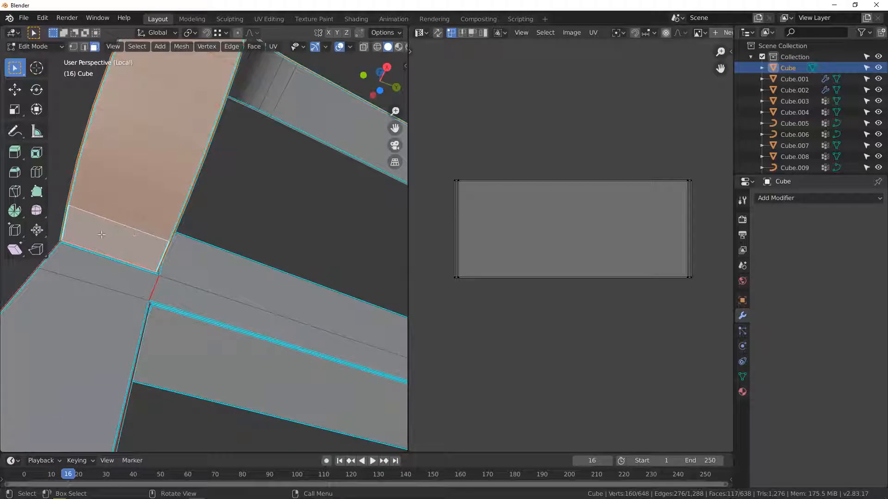
pyautogui.scroll(-5, 131, 246)
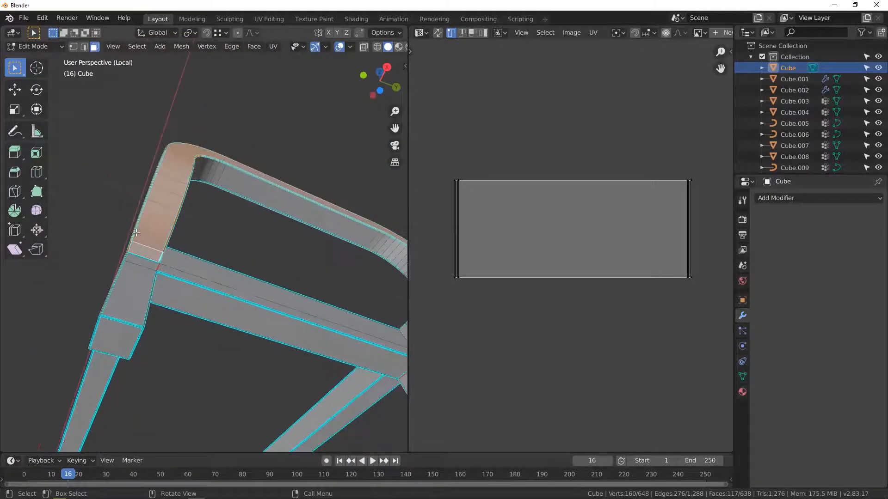
pyautogui.moveTo(136, 233); pyautogui.dragTo(288, 85, button='middle')
pyautogui.click(278, 49)
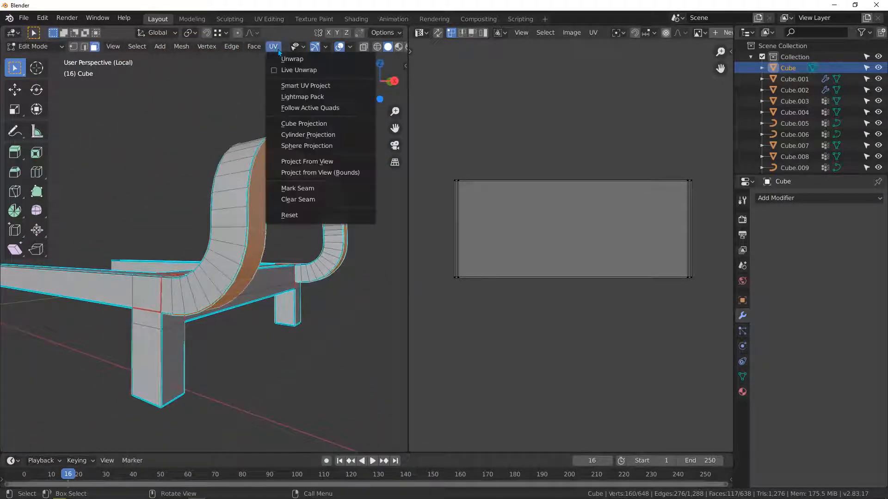
pyautogui.click(301, 102)
pyautogui.click(294, 145)
pyautogui.scroll(-6, 509, 222)
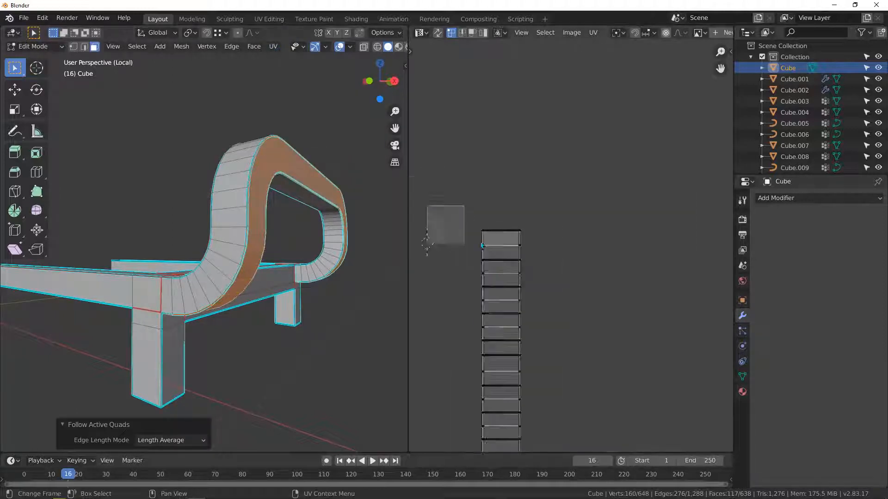
pyautogui.scroll(2, 508, 217)
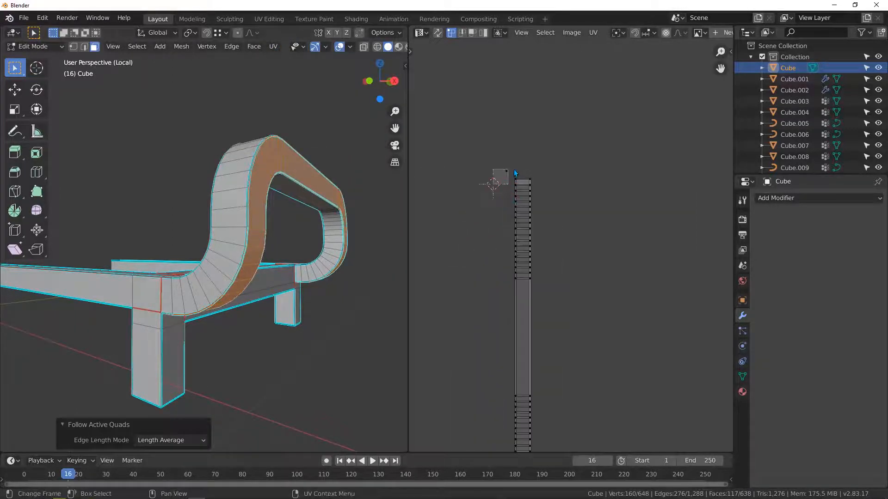
pyautogui.moveTo(513, 168); pyautogui.dragTo(579, 338)
pyautogui.scroll(-2, 553, 280)
pyautogui.moveTo(217, 267); pyautogui.dragTo(207, 342, button='middle')
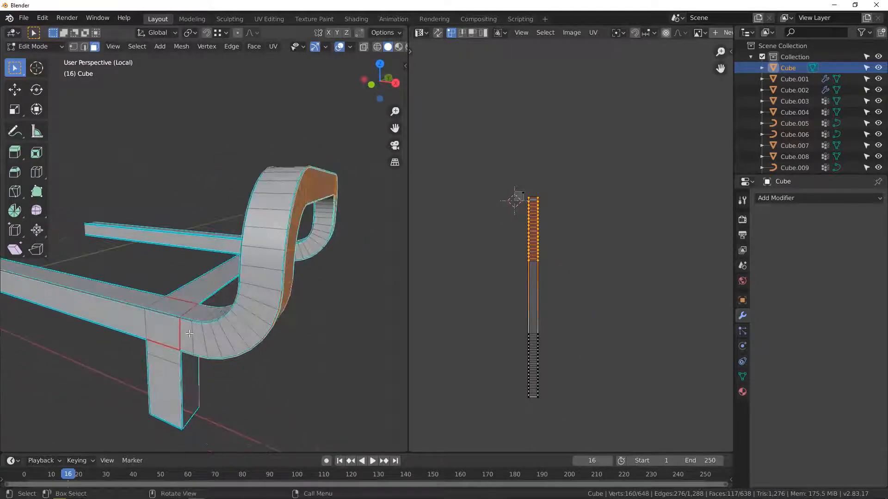
# Select the end face of the backrest curve's far side, right beside the seam where it joins the leg
pyautogui.click(272, 309)
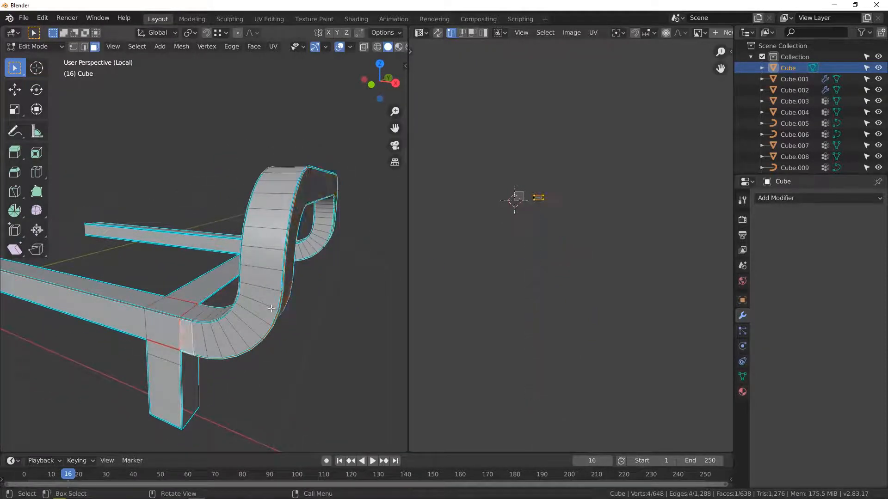
pyautogui.moveTo(272, 310); pyautogui.dragTo(250, 231, button='middle')
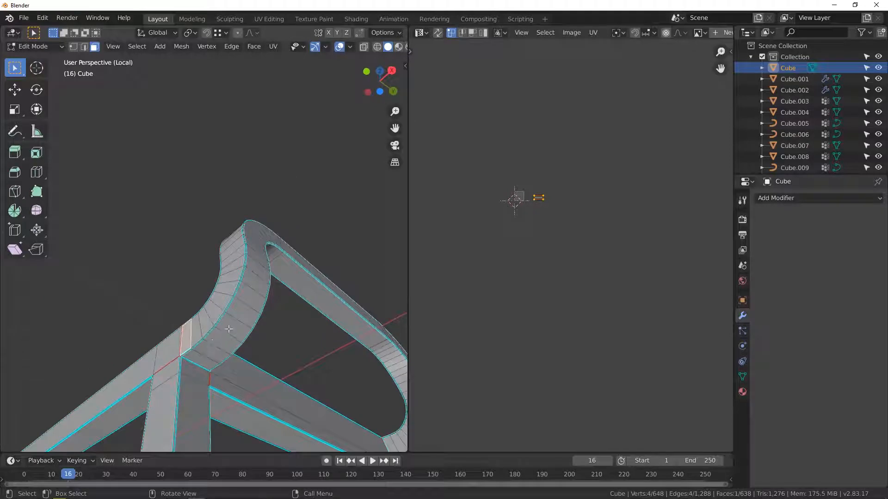
pyautogui.click(220, 345)
pyautogui.moveTo(219, 346); pyautogui.dragTo(193, 343, button='middle')
pyautogui.scroll(4, 256, 323)
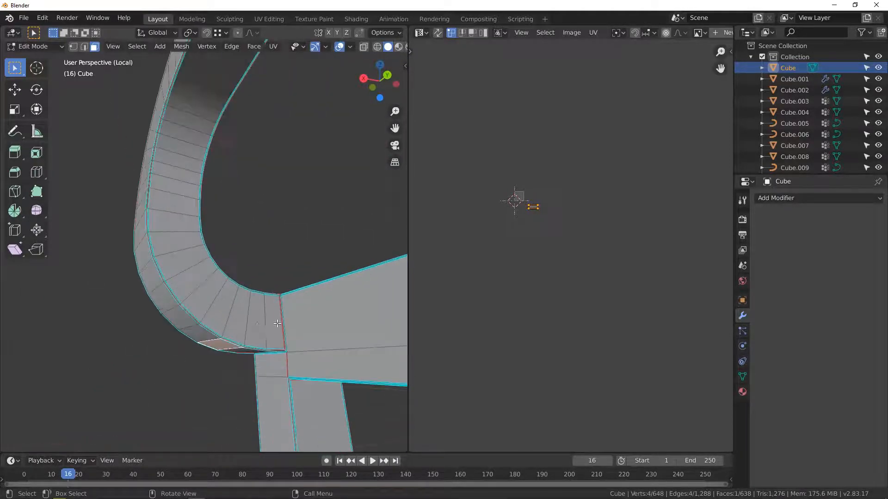
pyautogui.click(273, 308)
pyautogui.scroll(3, 273, 307)
pyautogui.moveTo(273, 307); pyautogui.dragTo(309, 253, button='middle')
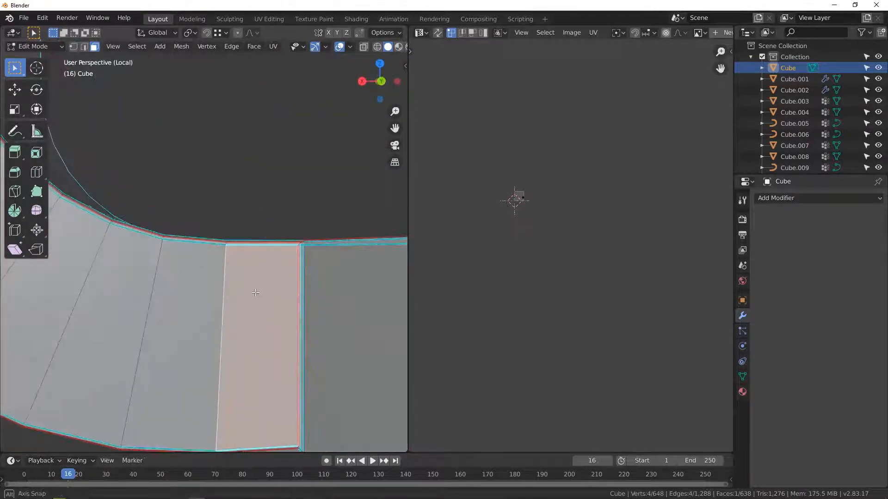
pyautogui.scroll(2, 309, 253)
pyautogui.scroll(2, 309, 253)
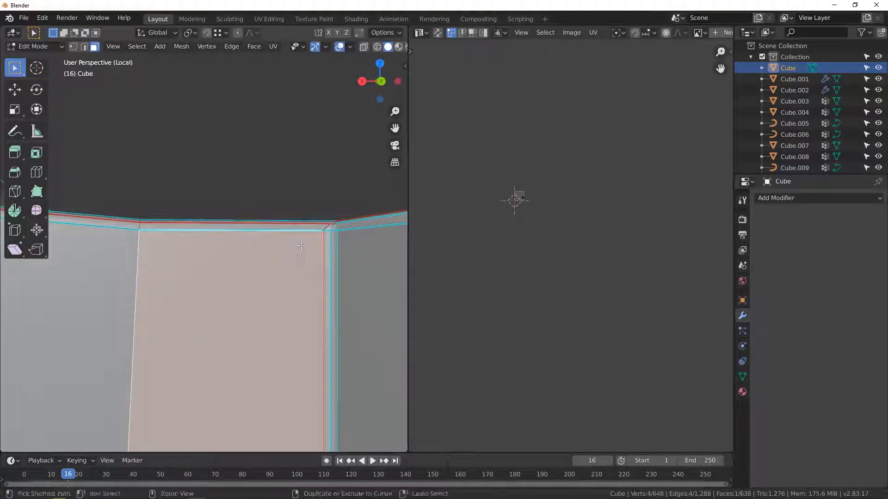
# Add the thin bevel faces along the upper and lower edges of that end face to the selection
pyautogui.keyDown('shift'); pyautogui.click(276, 228); pyautogui.keyUp('shift')
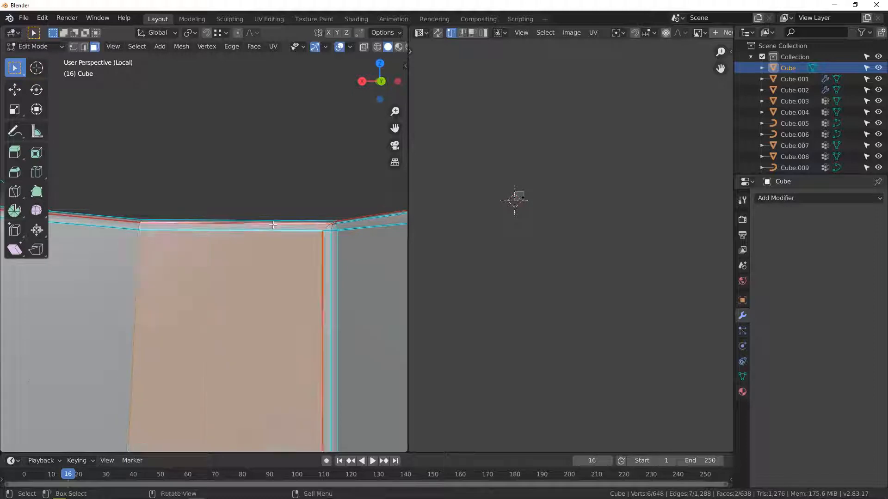
pyautogui.scroll(-5, 275, 199)
pyautogui.moveTo(273, 222); pyautogui.dragTo(280, 185, button='middle')
pyautogui.scroll(3, 268, 352)
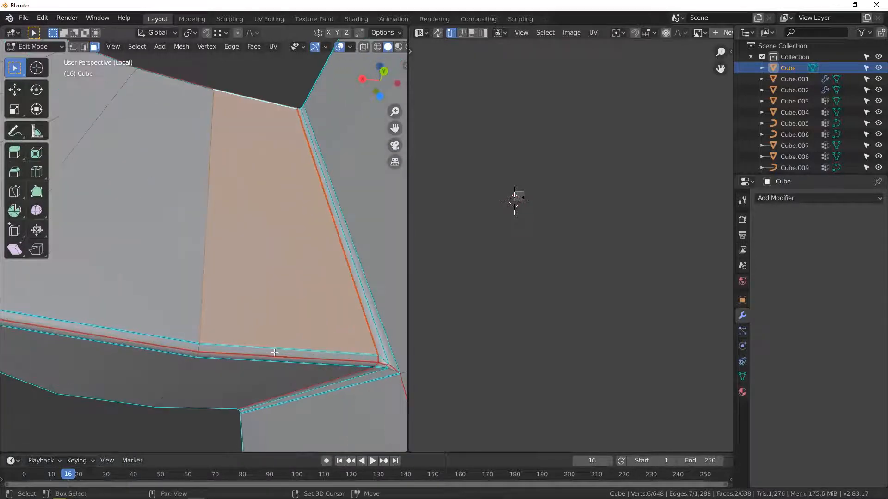
pyautogui.keyDown('shift'); pyautogui.click(274, 353); pyautogui.keyUp('shift')
pyautogui.scroll(8, 524, 208)
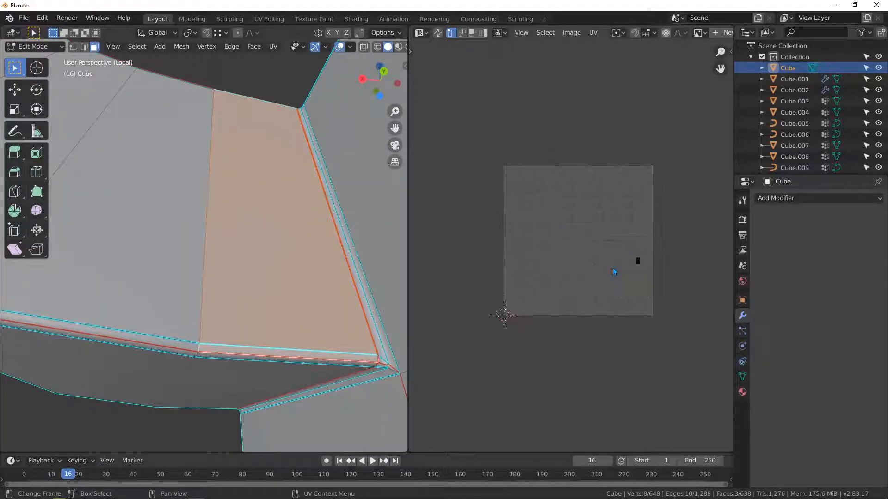
# Unwrap the three selected faces and straighten both long sides of their UV island with Align X
pyautogui.moveTo(610, 266); pyautogui.dragTo(567, 263, button='middle')
pyautogui.press('u')
pyautogui.press('u')
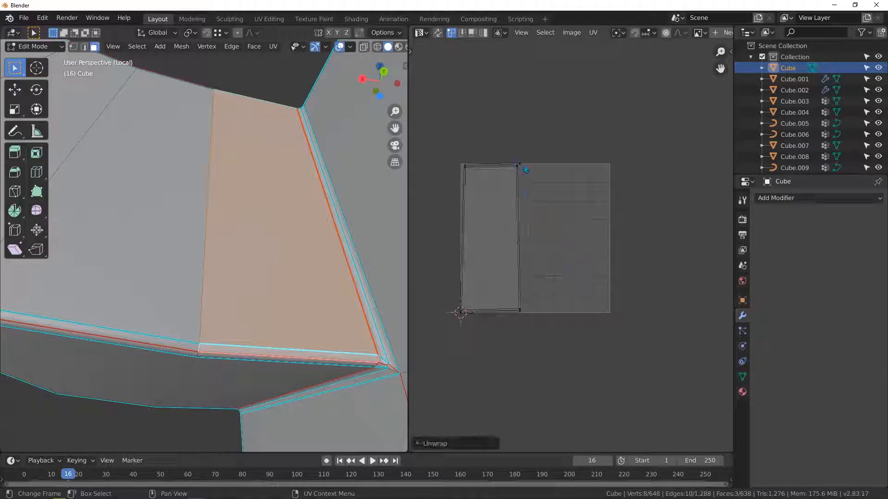
pyautogui.click(531, 248)
pyautogui.rightClick(532, 242)
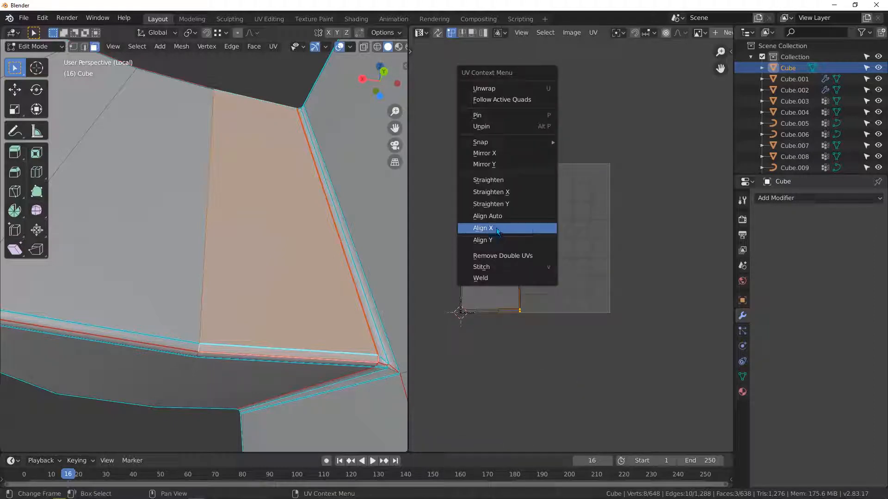
pyautogui.click(498, 228)
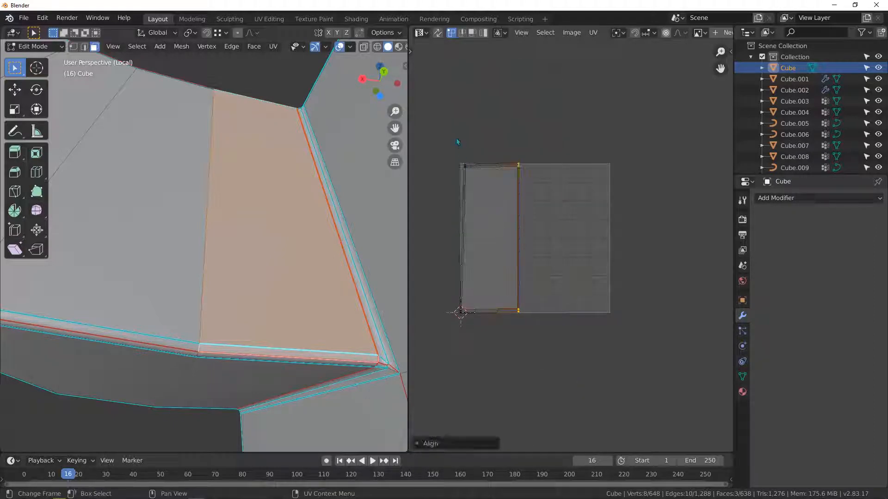
pyautogui.moveTo(446, 138); pyautogui.dragTo(487, 345)
pyautogui.rightClick(484, 226)
pyautogui.click(448, 227)
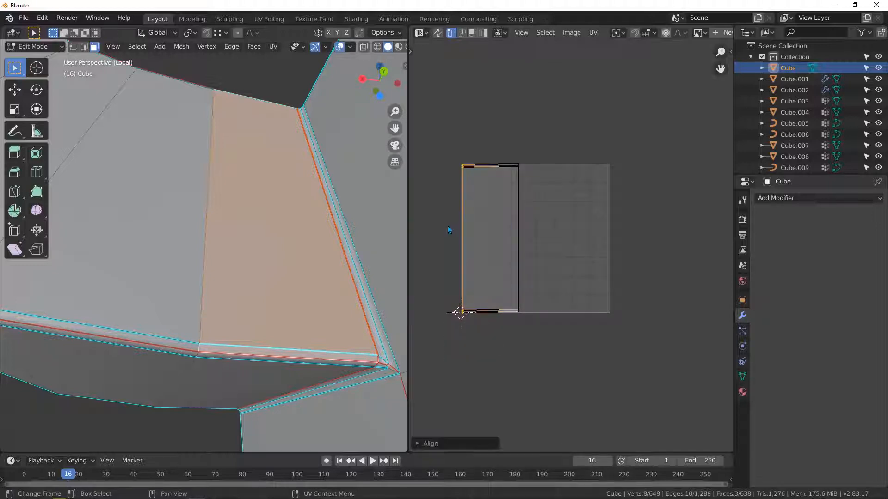
# Level the two lower vertex rows of the UV island, one row at a time, with Align Y
pyautogui.scroll(3, 459, 302)
pyautogui.moveTo(528, 303); pyautogui.dragTo(582, 295)
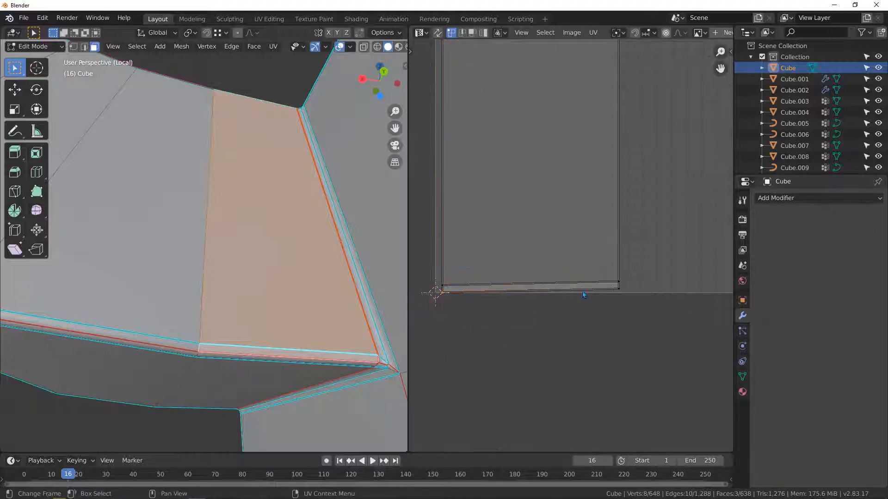
pyautogui.rightClick(598, 289)
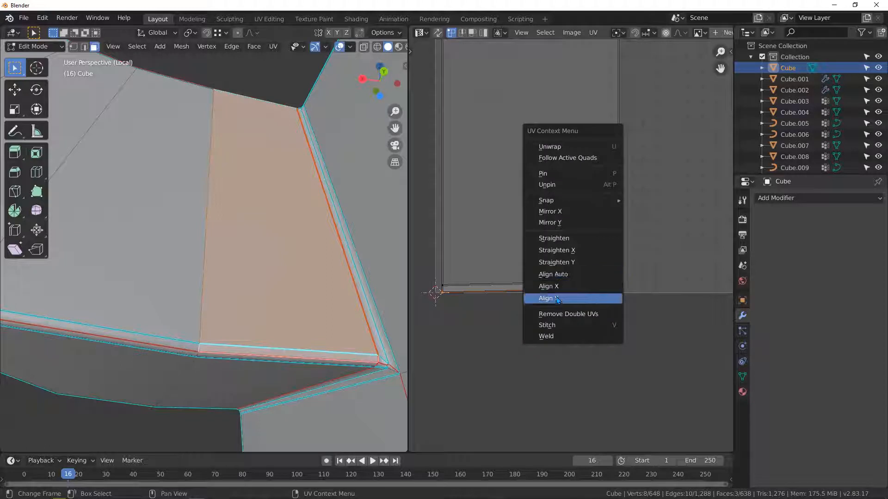
pyautogui.click(596, 297)
pyautogui.moveTo(424, 264); pyautogui.dragTo(634, 287)
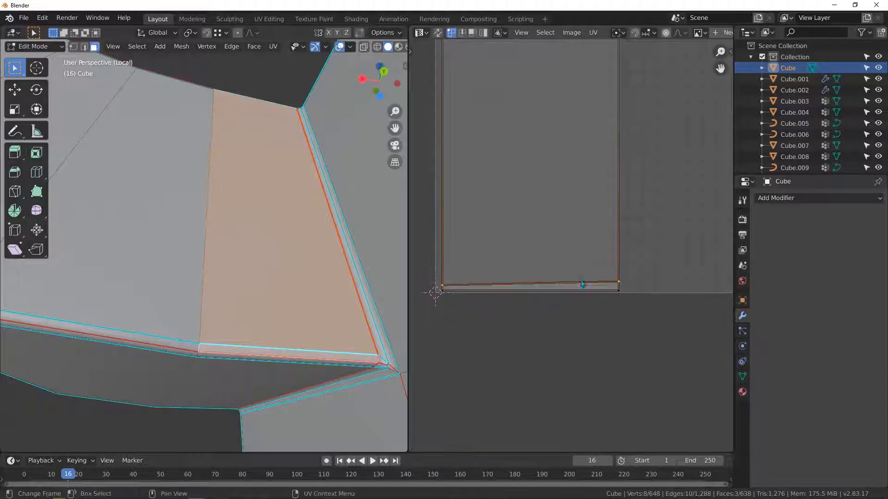
pyautogui.rightClick(535, 280)
pyautogui.click(536, 281)
pyautogui.scroll(-3, 557, 201)
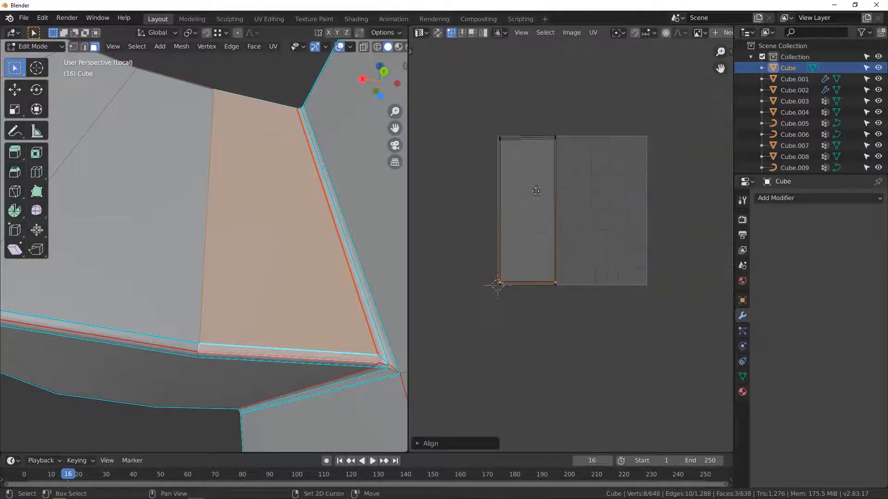
# Level the two upper vertex rows of the UV island, one row at a time, with Align Y
pyautogui.scroll(5, 506, 225)
pyautogui.moveTo(428, 280); pyautogui.dragTo(728, 321)
pyautogui.rightClick(517, 273)
pyautogui.click(517, 273)
pyautogui.moveTo(426, 255); pyautogui.dragTo(689, 278)
pyautogui.rightClick(532, 273)
pyautogui.click(532, 274)
pyautogui.scroll(-5, 529, 277)
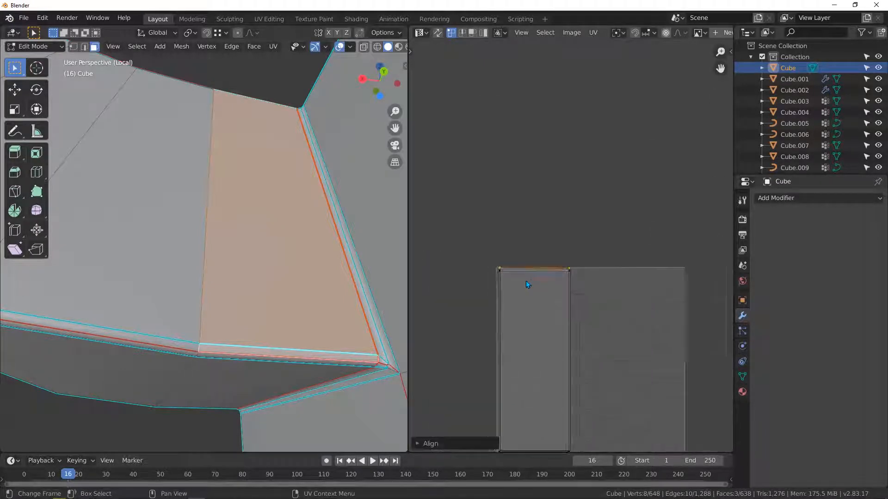
# Select the whole squared island and move it outside the UV tile, above and to the left of it
pyautogui.moveTo(507, 254); pyautogui.dragTo(559, 347)
pyautogui.press('g')
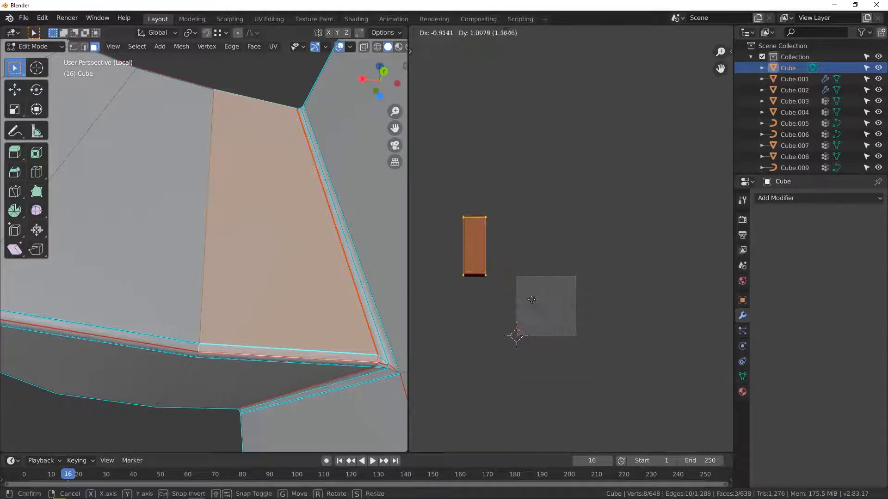
pyautogui.click(530, 298)
pyautogui.scroll(-3, 412, 278)
pyautogui.scroll(-2, 300, 258)
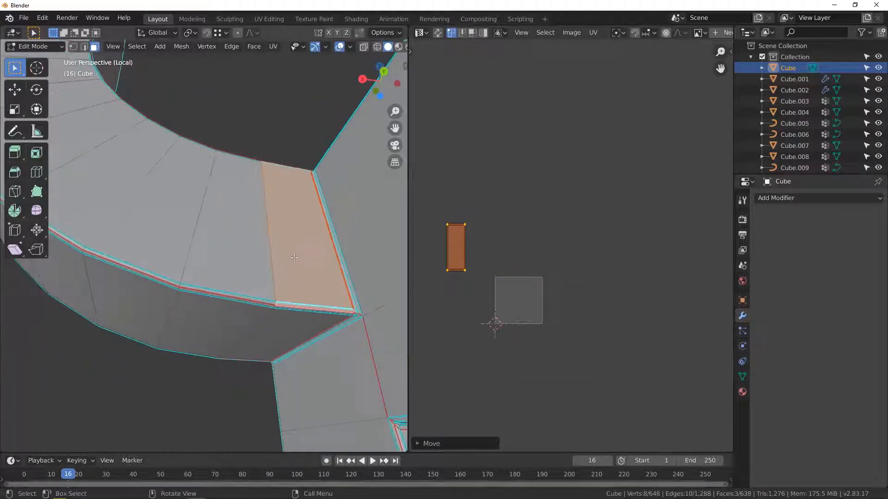
# Select the strip of frame faces from the squared end face around the first bend and along the straight section with Pick Shortest Path
pyautogui.click(294, 255)
pyautogui.scroll(-1, 267, 256)
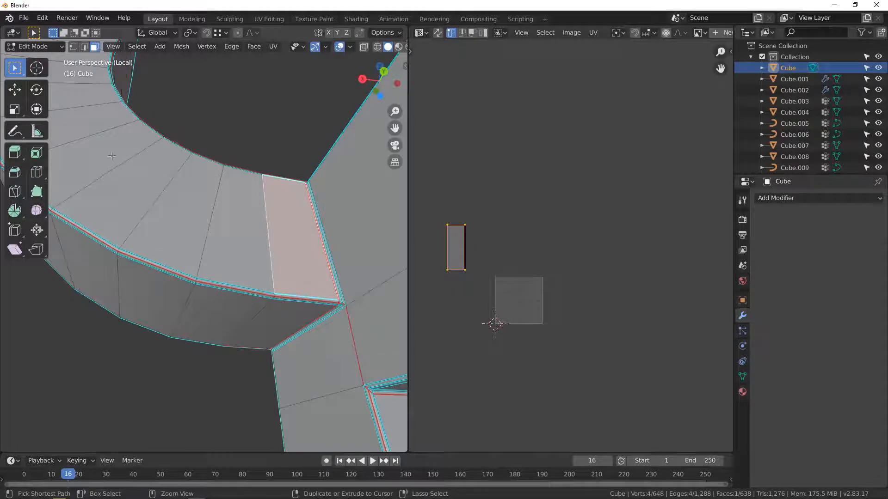
pyautogui.keyDown('ctrl'); pyautogui.click(112, 156); pyautogui.keyUp('ctrl')
pyautogui.scroll(-3, 164, 269)
pyautogui.scroll(-4, 145, 137)
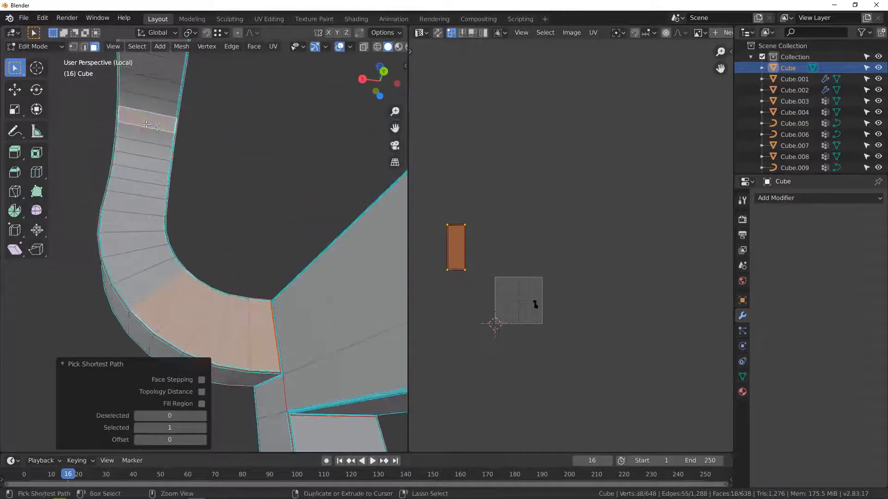
pyautogui.keyDown('ctrl'); pyautogui.click(146, 151); pyautogui.keyUp('ctrl')
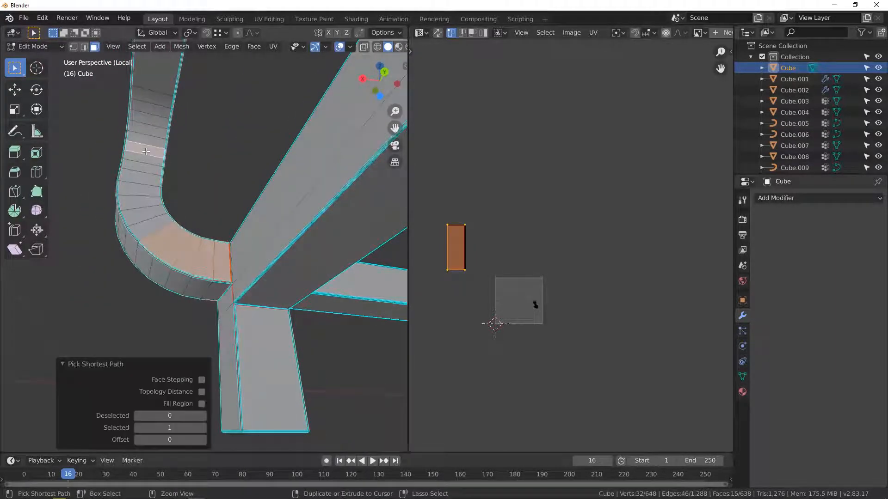
pyautogui.keyDown('ctrl'); pyautogui.click(140, 196); pyautogui.keyUp('ctrl')
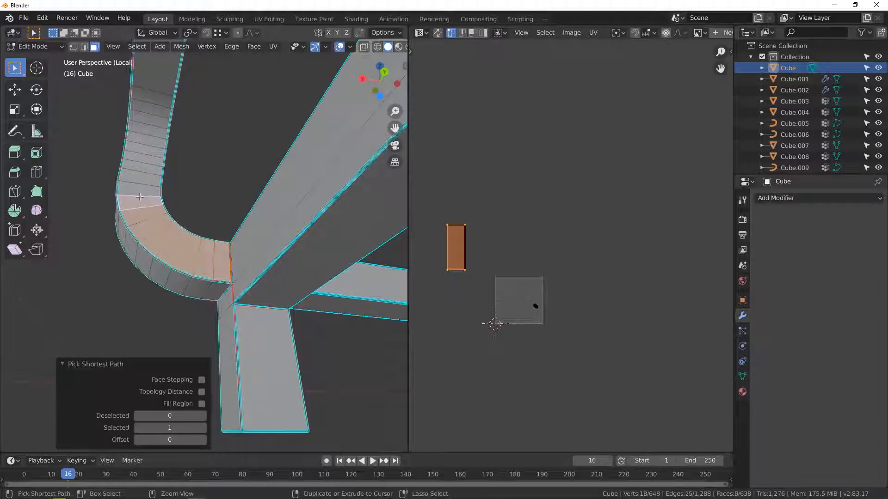
pyautogui.keyDown('ctrl'); pyautogui.click(147, 118); pyautogui.keyUp('ctrl')
pyautogui.moveTo(149, 118); pyautogui.dragTo(317, 158, button='middle')
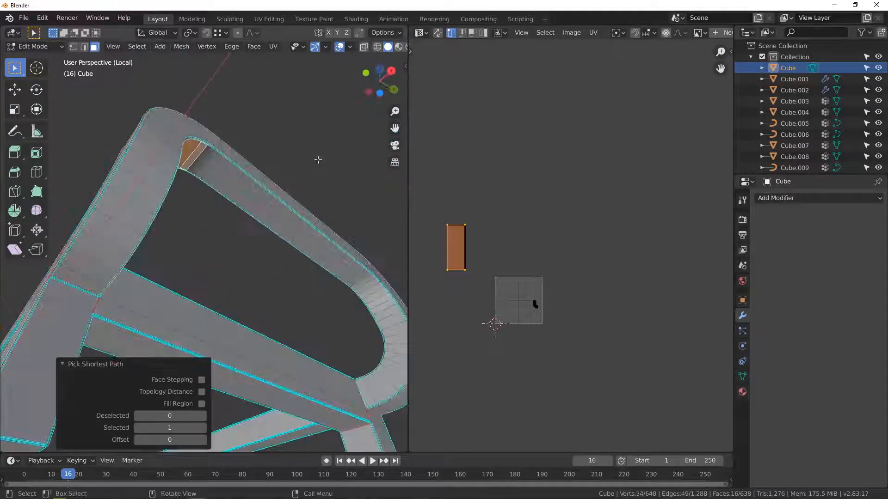
pyautogui.keyDown('ctrl'); pyautogui.click(291, 229); pyautogui.keyUp('ctrl')
# Extend the face strip selection around the second bend to the last face at the frame's other end
pyautogui.scroll(1, 291, 228)
pyautogui.keyDown('shift'); pyautogui.moveTo(291, 228); pyautogui.dragTo(171, 48, button='middle'); pyautogui.keyUp('shift')
pyautogui.keyDown('shift'); pyautogui.moveTo(318, 132); pyautogui.dragTo(312, 186, button='middle'); pyautogui.keyUp('shift')
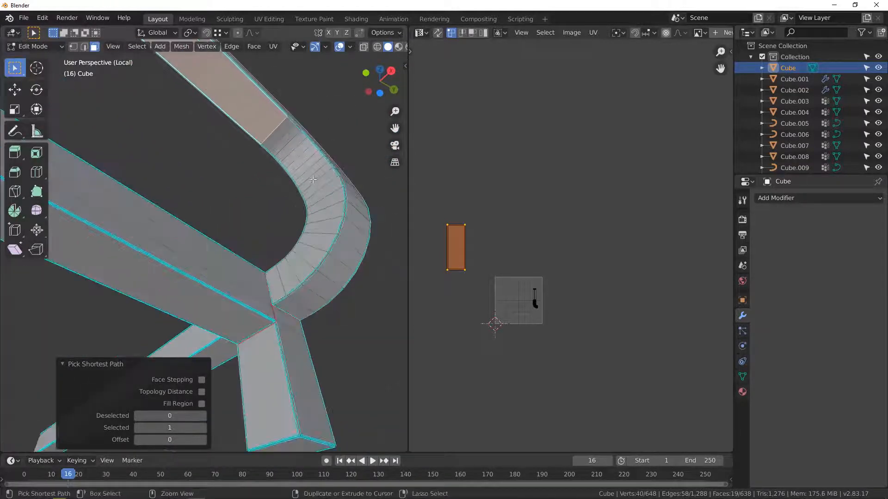
pyautogui.keyDown('ctrl'); pyautogui.click(313, 180); pyautogui.keyUp('ctrl')
pyautogui.keyDown('ctrl'); pyautogui.click(320, 240); pyautogui.keyUp('ctrl')
pyautogui.hotkey('ctrl', 'z')
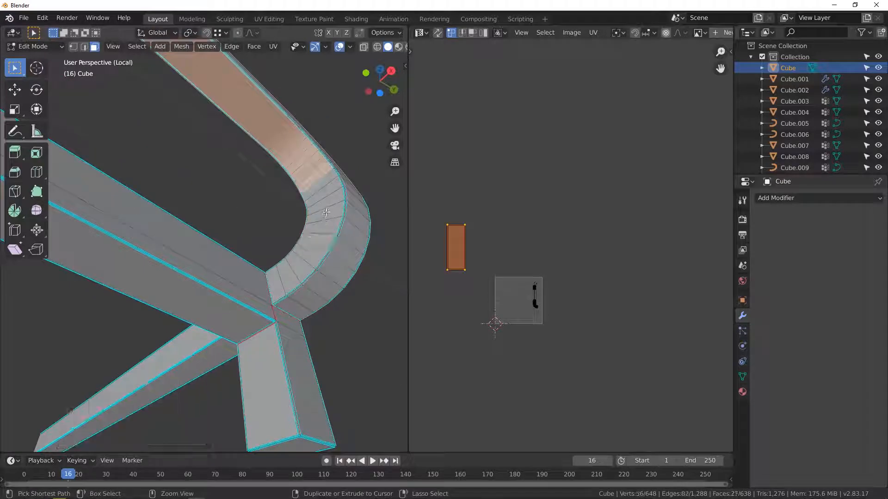
pyautogui.keyDown('ctrl'); pyautogui.click(328, 205); pyautogui.keyUp('ctrl')
pyautogui.keyDown('ctrl'); pyautogui.click(323, 238); pyautogui.keyUp('ctrl')
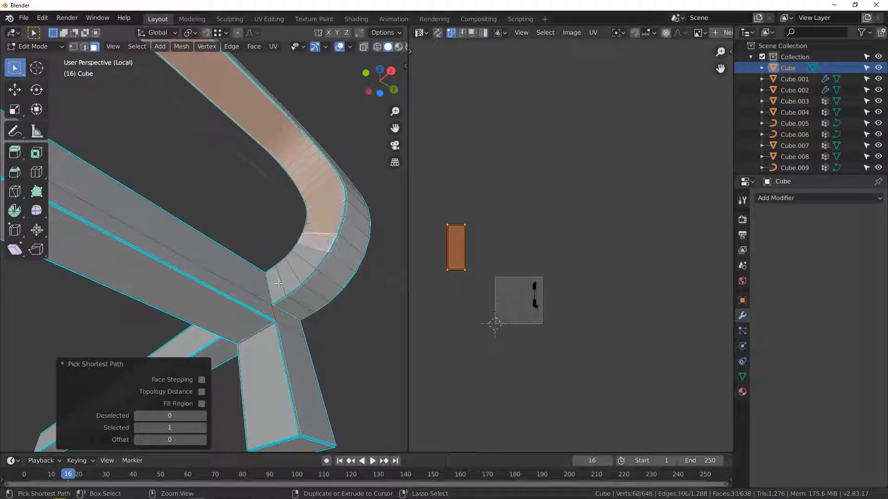
pyautogui.keyDown('ctrl'); pyautogui.click(278, 283); pyautogui.keyUp('ctrl')
pyautogui.moveTo(279, 283); pyautogui.dragTo(306, 236, button='middle')
pyautogui.scroll(3, 306, 236)
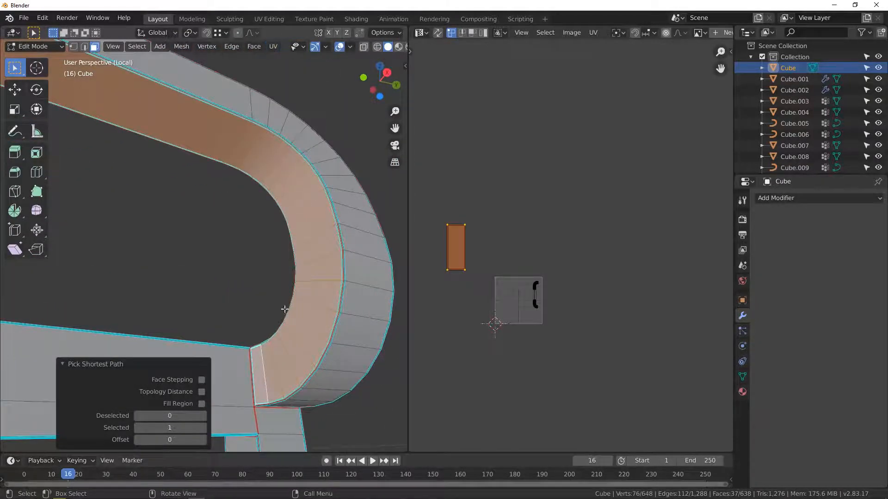
# Make the squared end face the active face of the strip and apply Follow Active Quads with Length Average
pyautogui.scroll(-4, 285, 309)
pyautogui.moveTo(285, 309); pyautogui.dragTo(232, 235, button='middle')
pyautogui.scroll(2, 216, 251)
pyautogui.scroll(3, 233, 236)
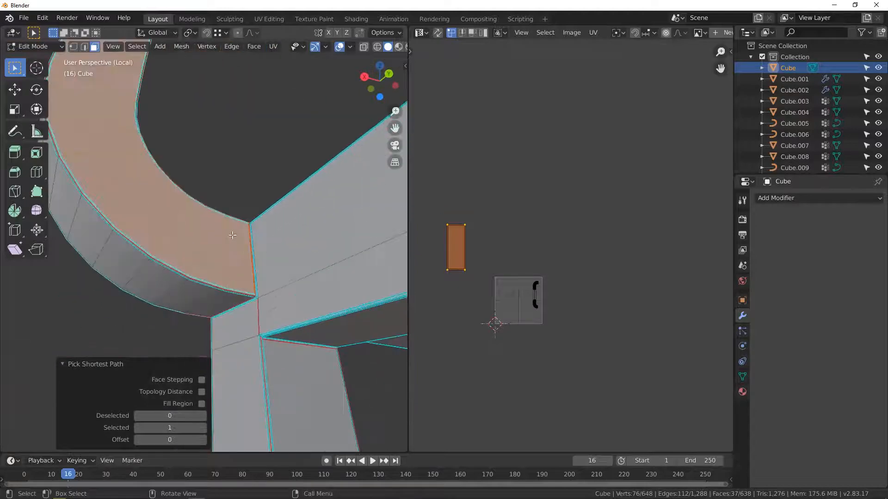
pyautogui.scroll(2, 232, 235)
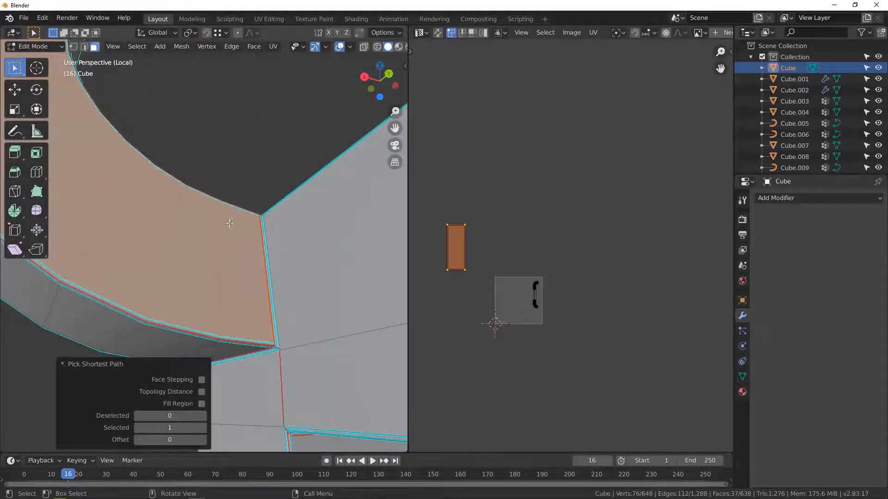
pyautogui.keyDown('shift'); pyautogui.click(247, 264); pyautogui.keyUp('shift')
pyautogui.keyDown('shift'); pyautogui.click(238, 286); pyautogui.keyUp('shift')
pyautogui.click(273, 46)
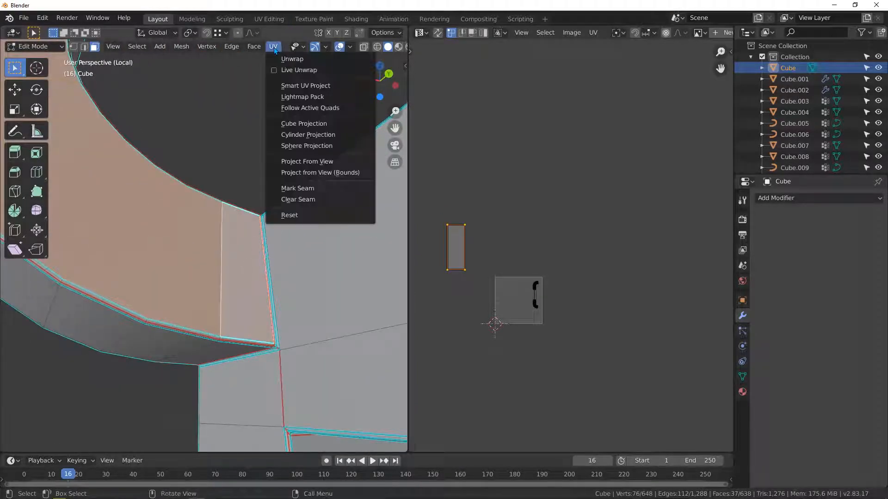
pyautogui.click(287, 107)
pyautogui.click(293, 144)
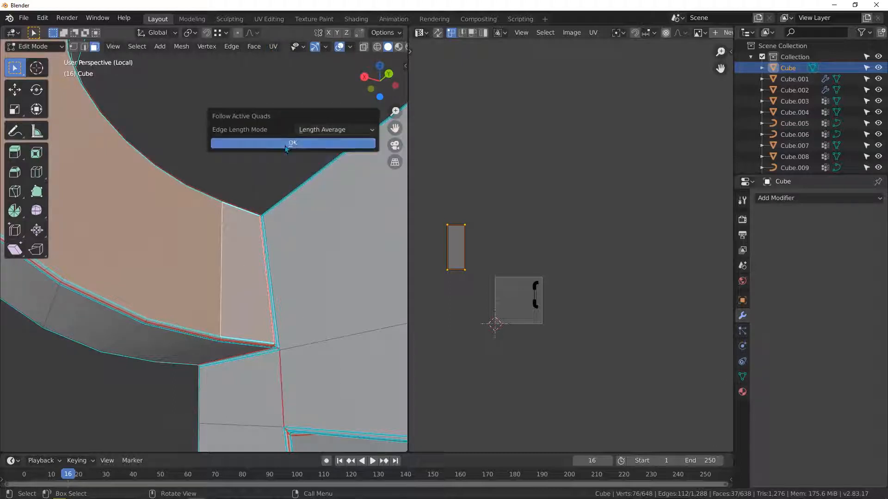
# Grow the selection to include the narrow bevel faces along the strip and apply Follow Active Quads again with Length Average
pyautogui.scroll(-5, 560, 232)
pyautogui.scroll(8, 555, 230)
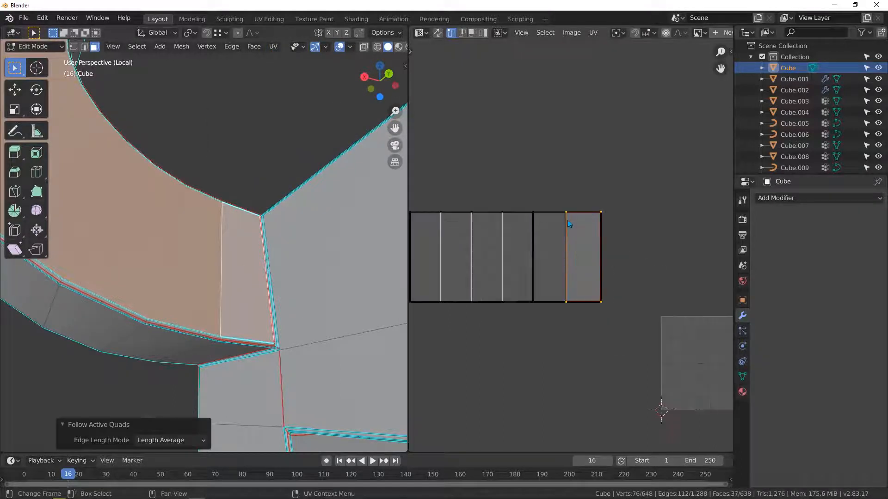
pyautogui.scroll(3, 211, 320)
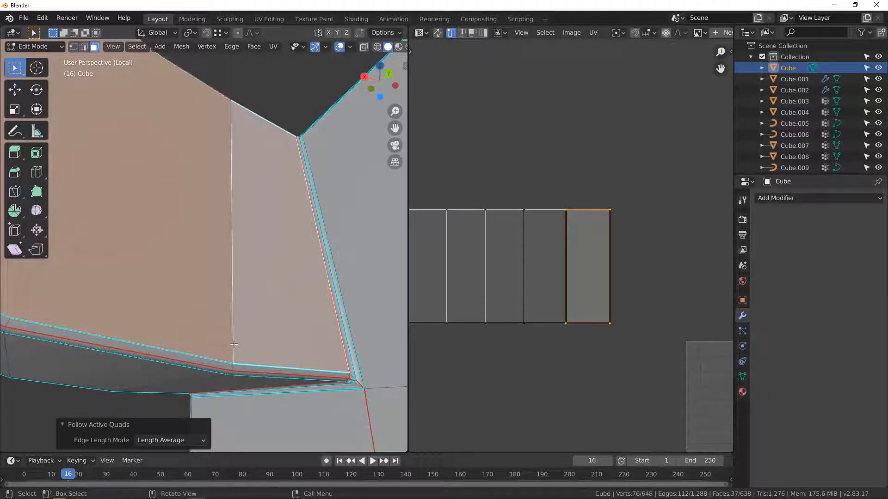
pyautogui.press('ctrl+KP_Add')
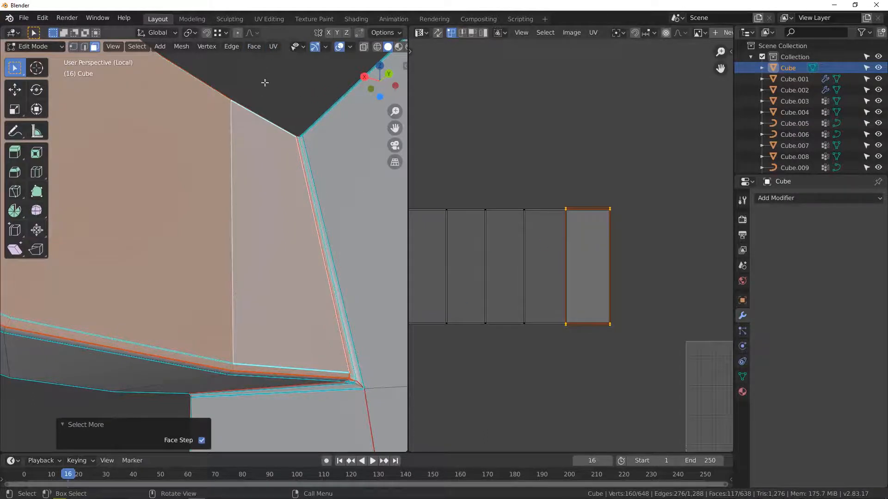
pyautogui.click(274, 48)
pyautogui.click(288, 110)
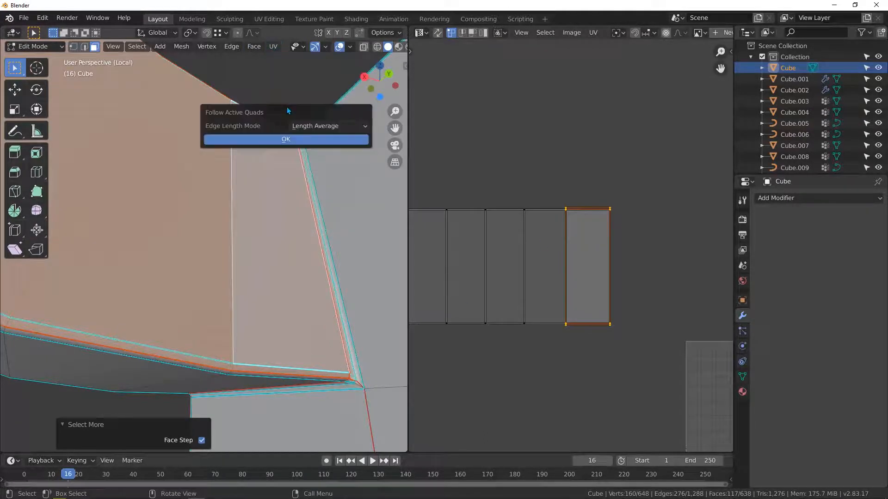
pyautogui.click(286, 138)
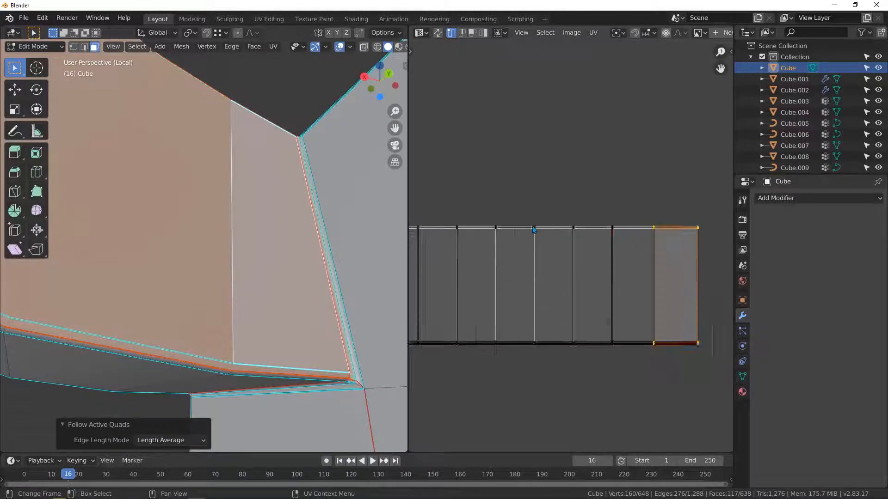
pyautogui.scroll(3, 467, 209)
pyautogui.scroll(-8, 581, 261)
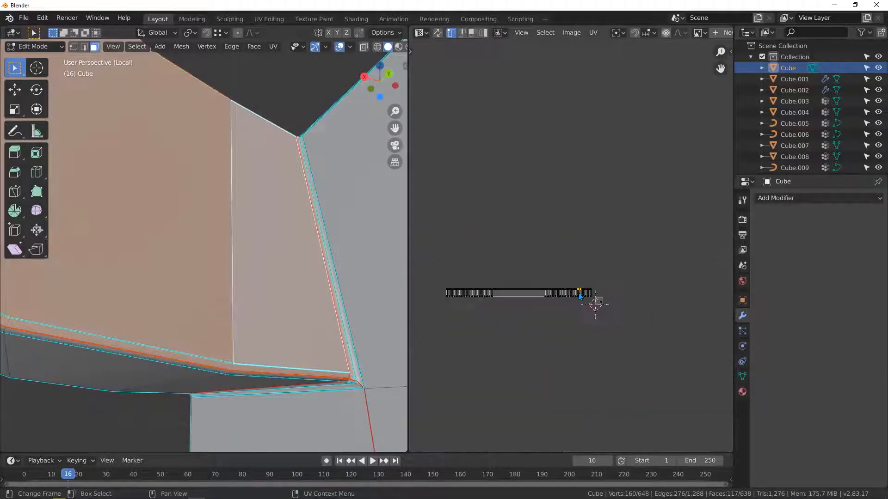
# Select the end face beside the corner seam on another side of the curved frame, together with its two adjoining bevel faces
pyautogui.scroll(-10, 307, 292)
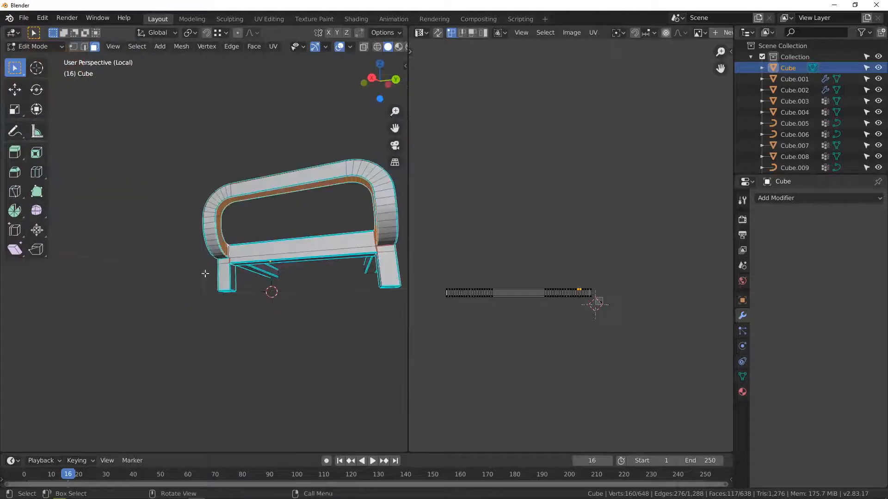
pyautogui.moveTo(205, 273); pyautogui.dragTo(342, 315, button='middle')
pyautogui.scroll(4, 326, 292)
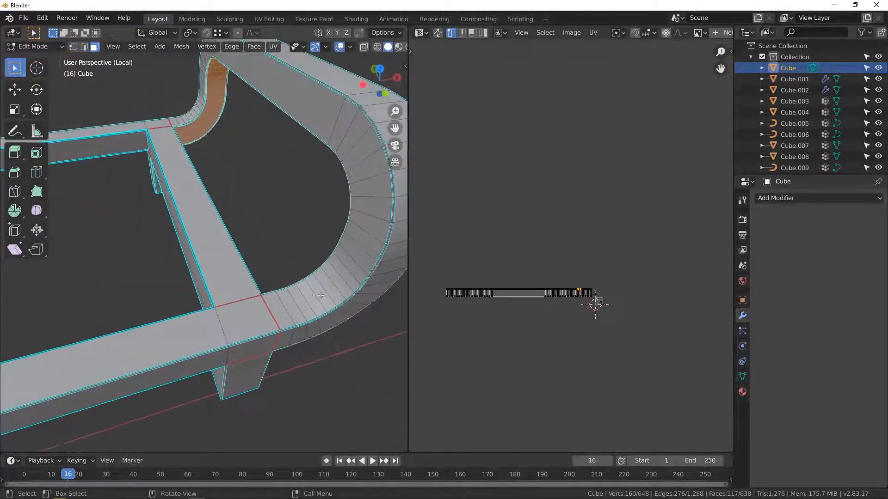
pyautogui.scroll(2, 278, 306)
pyautogui.click(276, 308)
pyautogui.scroll(3, 275, 309)
pyautogui.moveTo(275, 309)
pyautogui.mouseDown(button='middle')
pyautogui.moveTo(356, 334)
pyautogui.moveTo(272, 307)
pyautogui.mouseUp(button='middle')
pyautogui.scroll(4, 268, 350)
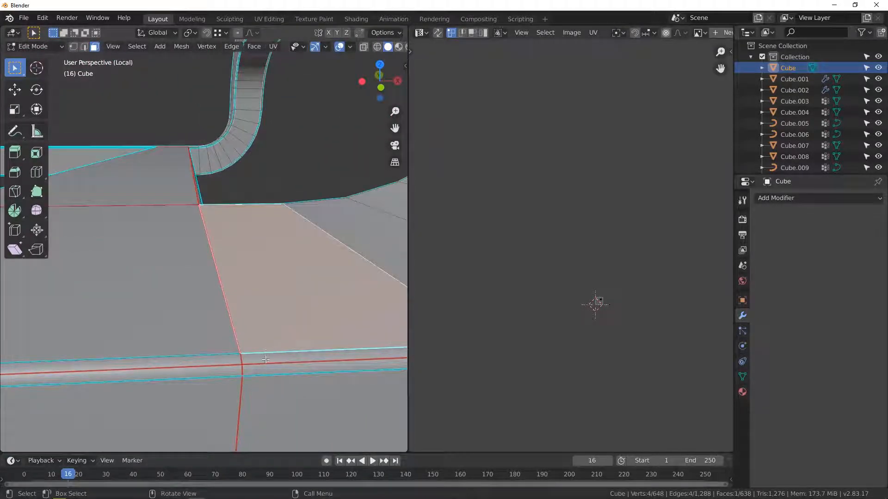
pyautogui.keyDown('shift'); pyautogui.click(265, 359); pyautogui.keyUp('shift')
pyautogui.moveTo(266, 360); pyautogui.dragTo(210, 394, button='middle')
pyautogui.keyDown('shift'); pyautogui.click(202, 399); pyautogui.keyUp('shift')
# Unwrap the three selected end faces into their own UV island
pyautogui.scroll(9, 610, 329)
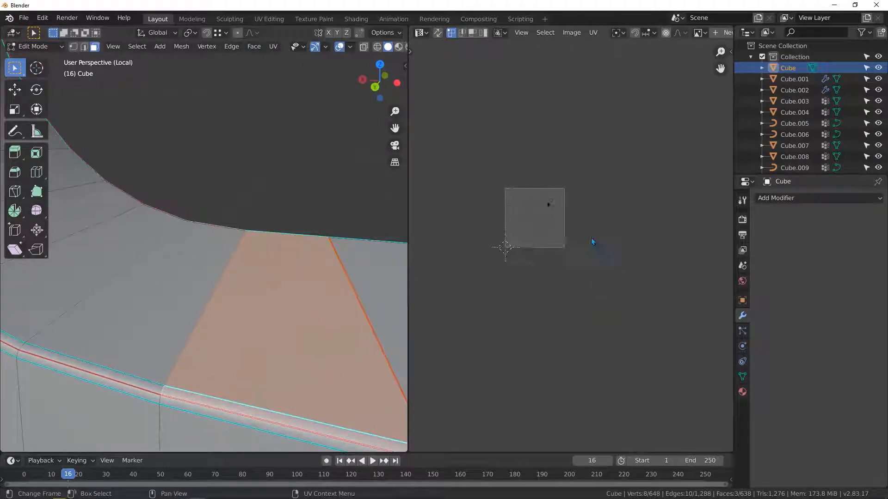
pyautogui.scroll(2, 562, 225)
pyautogui.moveTo(561, 224); pyautogui.dragTo(597, 289, button='middle')
pyautogui.scroll(4, 574, 276)
pyautogui.press('u')
pyautogui.click(573, 277)
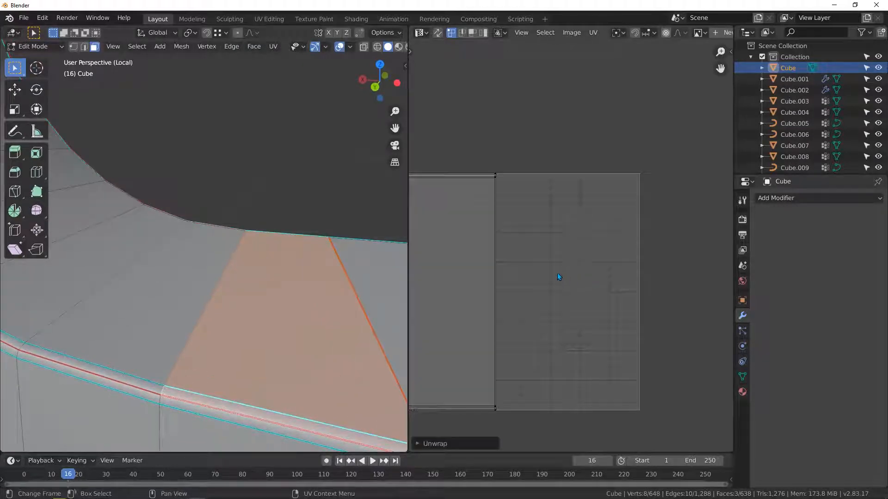
# Straighten the left and right long sides of the new UV island, one side at a time, with Align X
pyautogui.scroll(-3, 557, 273)
pyautogui.scroll(4, 512, 204)
pyautogui.moveTo(509, 218); pyautogui.dragTo(498, 176, button='middle')
pyautogui.moveTo(462, 115); pyautogui.dragTo(532, 444)
pyautogui.rightClick(512, 267)
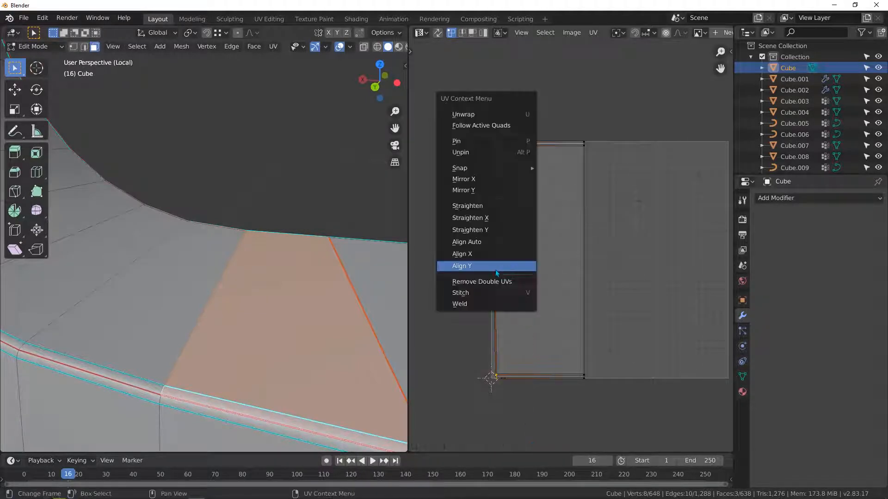
pyautogui.click(475, 254)
pyautogui.moveTo(570, 108); pyautogui.dragTo(639, 411)
pyautogui.rightClick(578, 313)
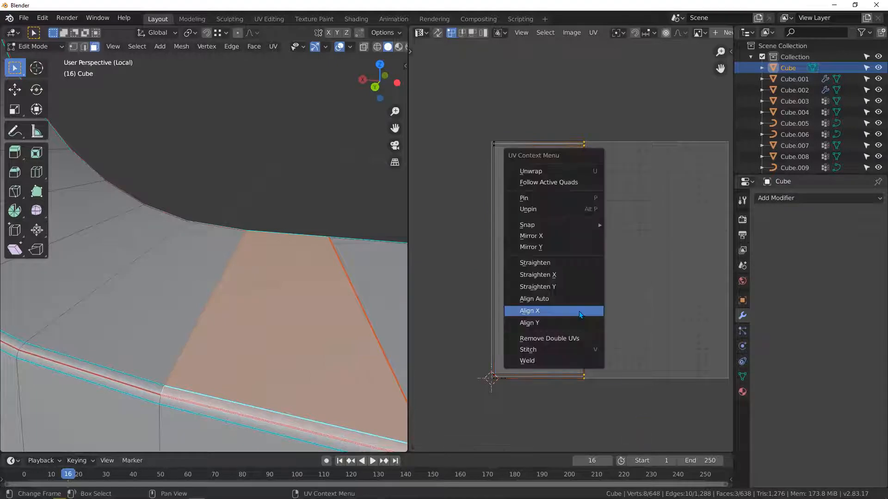
pyautogui.click(538, 311)
# Select the whole straightened island and move it outside the UV tile, above and slightly left of it
pyautogui.scroll(4, 542, 159)
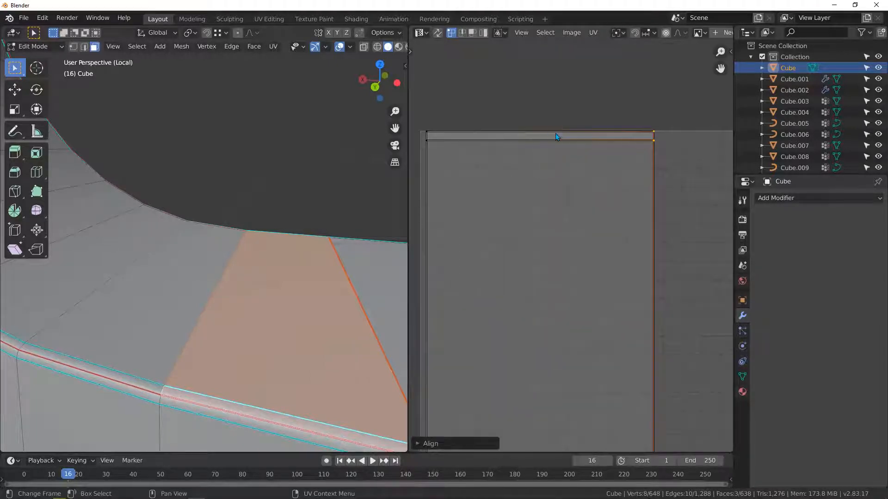
pyautogui.scroll(-3, 556, 140)
pyautogui.moveTo(533, 350); pyautogui.dragTo(525, 225, button='middle')
pyautogui.scroll(3, 519, 314)
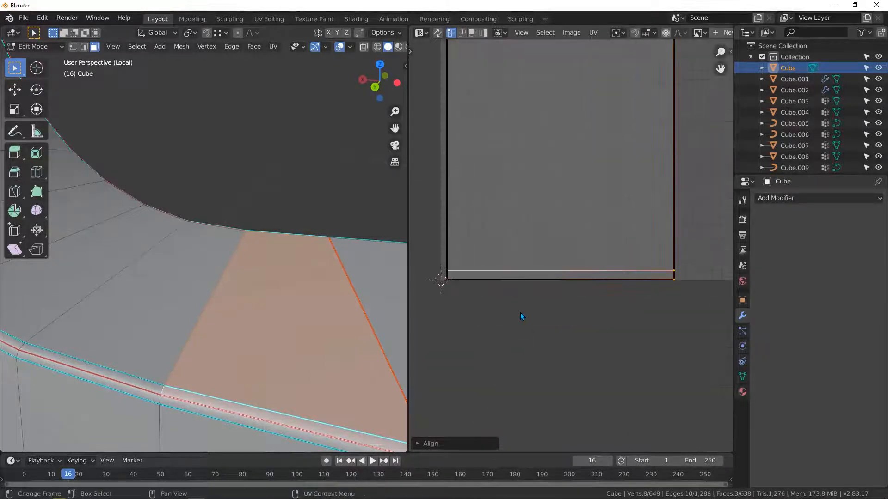
pyautogui.scroll(-3, 520, 313)
pyautogui.click(565, 290)
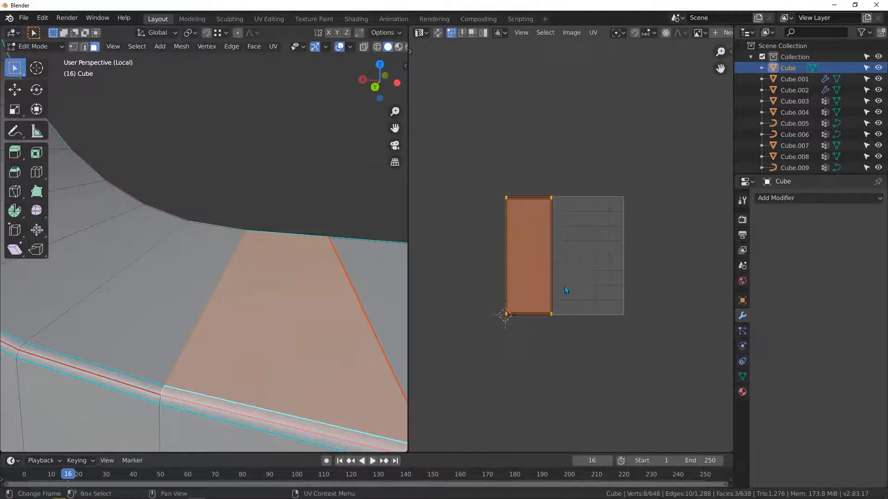
pyautogui.press('g')
pyautogui.click(516, 152)
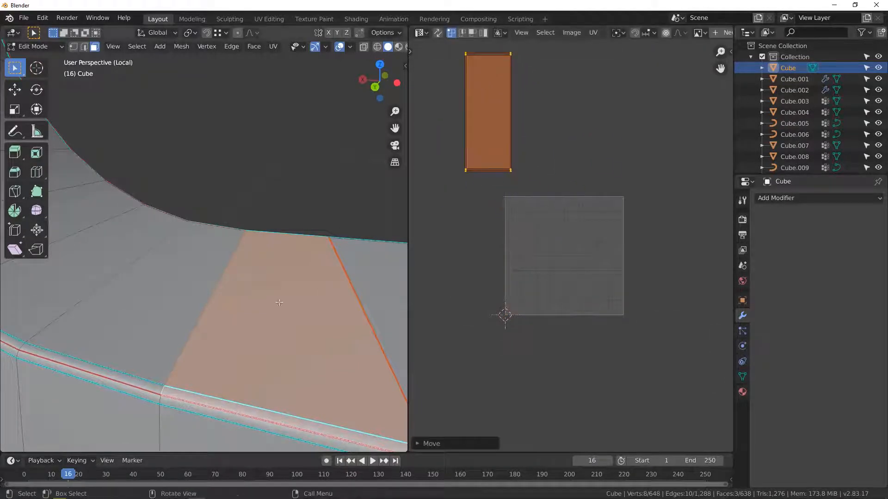
# Select the strip of faces from the newly straightened end face around the nearest bend and onto the straight bar
pyautogui.scroll(-3, 279, 303)
pyautogui.moveTo(279, 302); pyautogui.dragTo(169, 320, button='middle')
pyautogui.click(261, 300)
pyautogui.moveTo(264, 301); pyautogui.dragTo(298, 294, button='middle')
pyautogui.keyDown('ctrl'); pyautogui.click(299, 294); pyautogui.keyUp('ctrl')
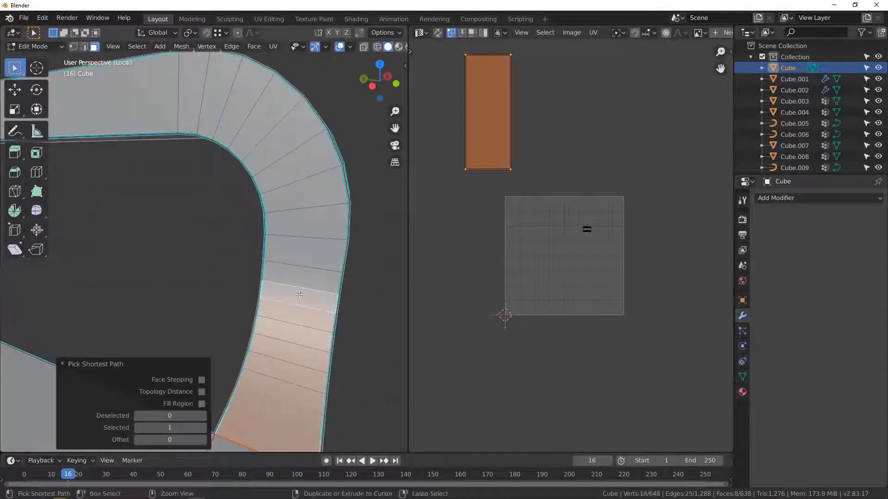
pyautogui.keyDown('ctrl'); pyautogui.click(294, 170); pyautogui.keyUp('ctrl')
pyautogui.keyDown('ctrl'); pyautogui.click(217, 98); pyautogui.keyUp('ctrl')
pyautogui.keyDown('ctrl'); pyautogui.click(160, 103); pyautogui.keyUp('ctrl')
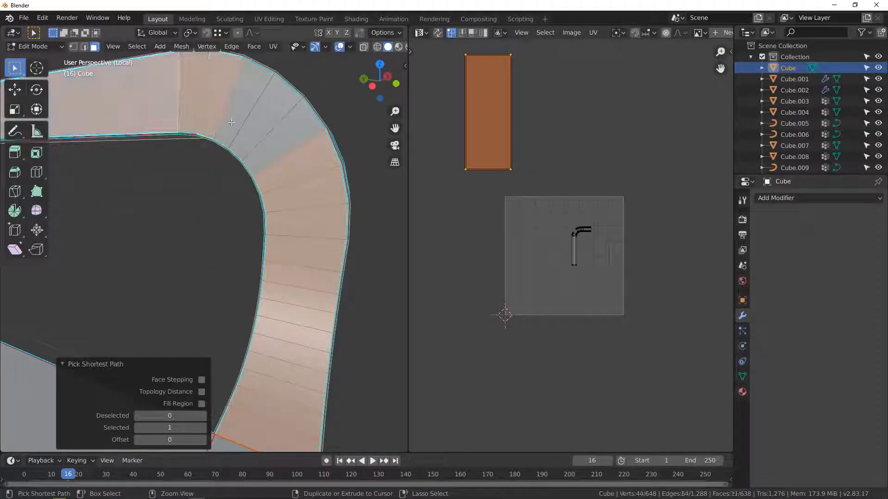
pyautogui.keyDown('ctrl'); pyautogui.click(274, 145); pyautogui.keyUp('ctrl')
# Extend the selected face strip along the straight bar and around the far bend down to the seam at the frame joint
pyautogui.moveTo(275, 146); pyautogui.dragTo(261, 209, button='middle')
pyautogui.keyDown('ctrl'); pyautogui.click(196, 294); pyautogui.keyUp('ctrl')
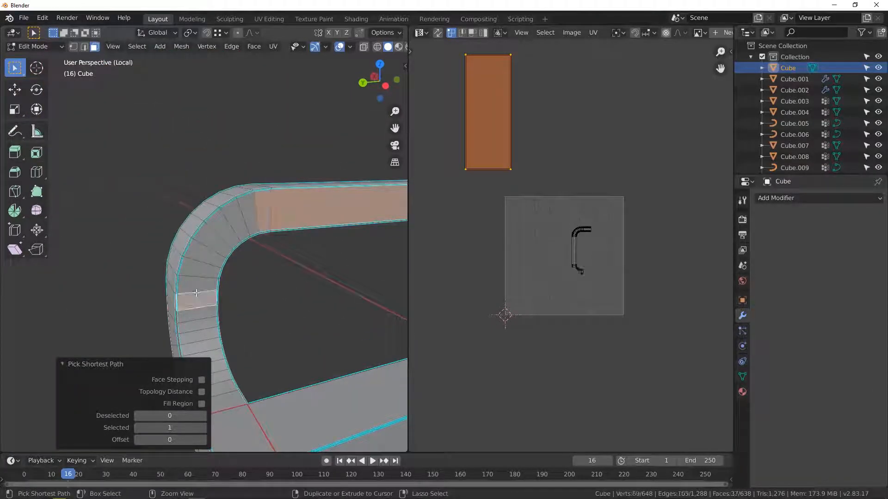
pyautogui.hotkey('ctrl', 'z')
pyautogui.keyDown('ctrl'); pyautogui.click(225, 243); pyautogui.keyUp('ctrl')
pyautogui.keyDown('ctrl'); pyautogui.click(213, 259); pyautogui.keyUp('ctrl')
pyautogui.keyDown('ctrl'); pyautogui.click(207, 296); pyautogui.keyUp('ctrl')
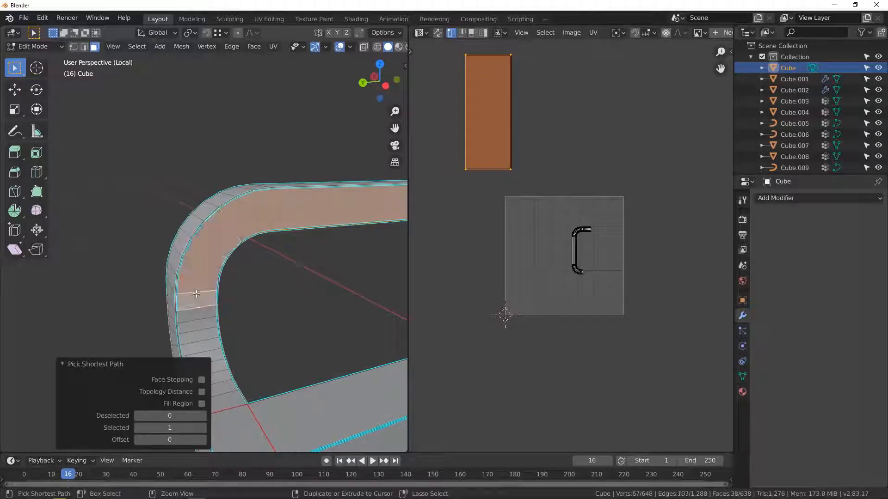
pyautogui.keyDown('shift'); pyautogui.moveTo(212, 288); pyautogui.dragTo(231, 186, button='middle'); pyautogui.keyUp('shift')
pyautogui.scroll(3, 231, 194)
pyautogui.keyDown('ctrl'); pyautogui.click(231, 239); pyautogui.keyUp('ctrl')
pyautogui.moveTo(231, 240); pyautogui.dragTo(236, 266, button='middle')
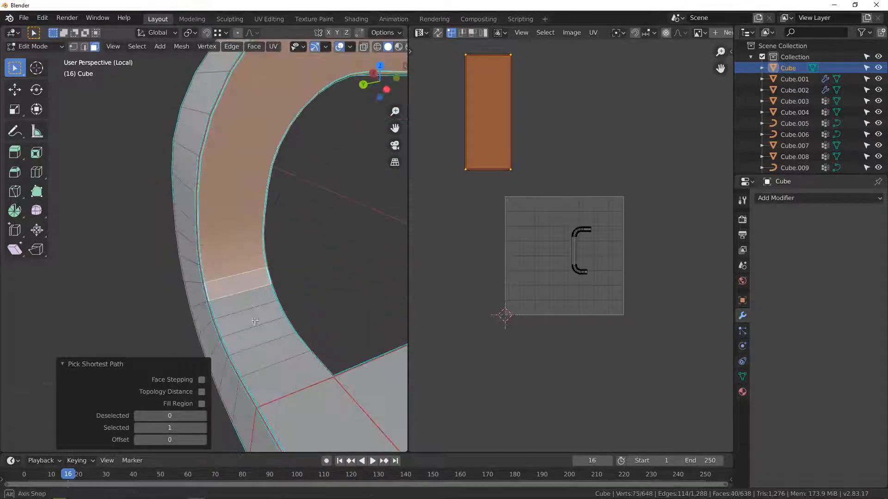
pyautogui.keyDown('ctrl'); pyautogui.click(277, 381); pyautogui.keyUp('ctrl')
# Try to add the narrow border face beside the strip's end, at the corner of the seamed joint, to the selection
pyautogui.moveTo(277, 382); pyautogui.dragTo(316, 262, button='middle')
pyautogui.scroll(4, 316, 261)
pyautogui.keyDown('shift'); pyautogui.moveTo(234, 207); pyautogui.dragTo(313, 240, button='middle'); pyautogui.keyUp('shift')
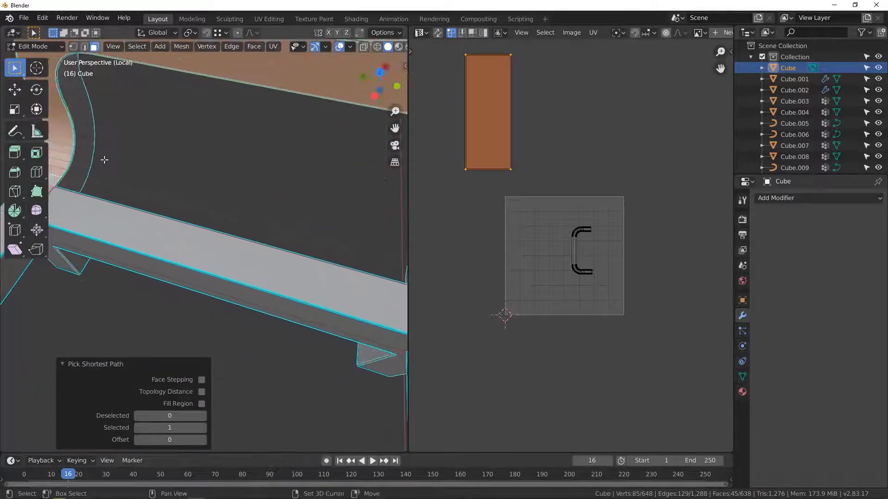
pyautogui.keyDown('shift'); pyautogui.moveTo(103, 159); pyautogui.dragTo(205, 181, button='middle'); pyautogui.keyUp('shift')
pyautogui.scroll(-4, 213, 208)
pyautogui.keyDown('shift'); pyautogui.moveTo(250, 232); pyautogui.dragTo(148, 178, button='middle'); pyautogui.keyUp('shift')
pyautogui.scroll(3, 149, 179)
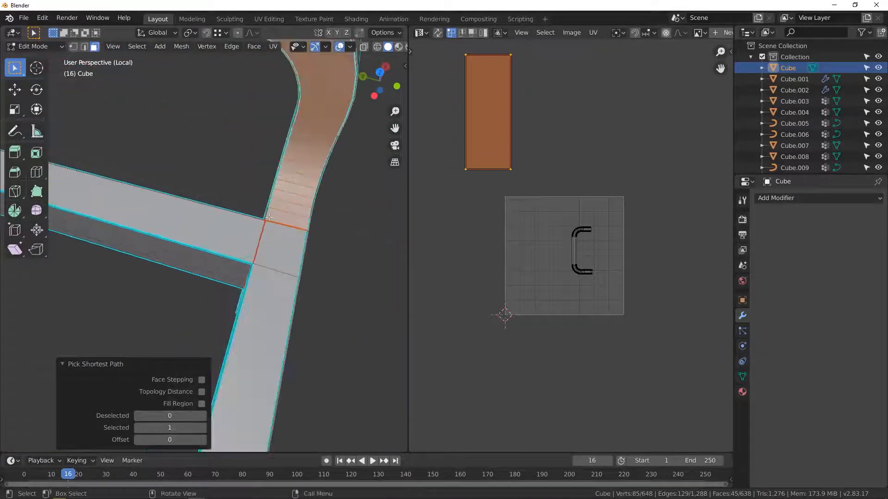
pyautogui.scroll(5, 251, 221)
pyautogui.keyDown('shift'); pyautogui.moveTo(305, 199); pyautogui.dragTo(242, 196, button='middle'); pyautogui.keyUp('shift')
pyautogui.keyDown('shift'); pyautogui.click(289, 217); pyautogui.keyUp('shift')
pyautogui.keyDown('shift'); pyautogui.click(290, 216); pyautogui.keyUp('shift')
pyautogui.keyDown('shift'); pyautogui.click(244, 198); pyautogui.keyUp('shift')
pyautogui.scroll(-3, 244, 198)
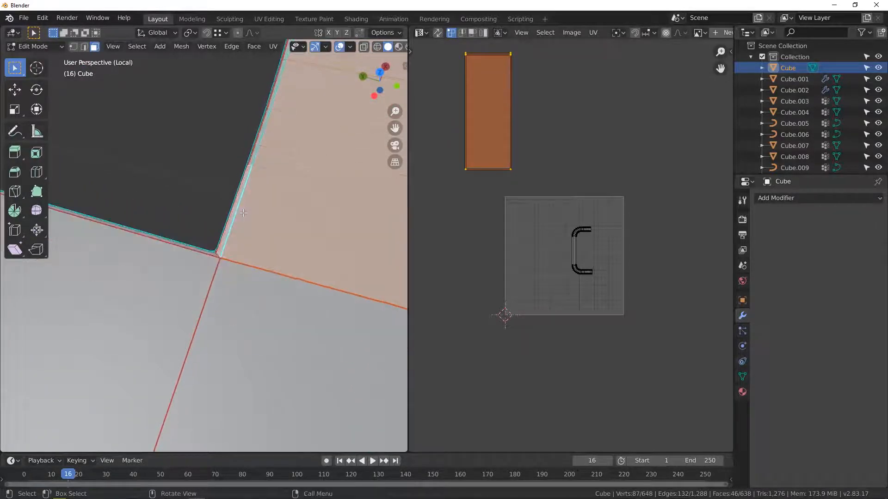
pyautogui.moveTo(283, 226); pyautogui.dragTo(259, 211, button='middle')
pyautogui.scroll(6, 259, 211)
pyautogui.scroll(-5, 259, 211)
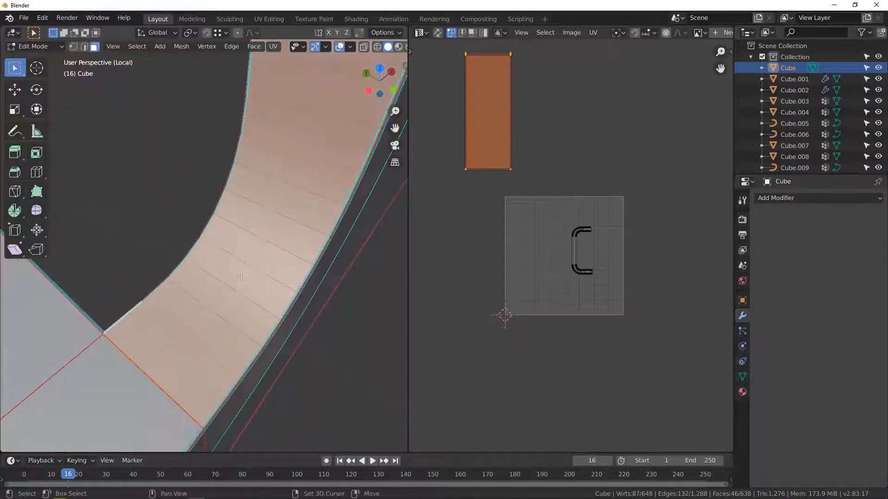
pyautogui.keyDown('shift'); pyautogui.moveTo(262, 391); pyautogui.dragTo(240, 313, button='middle'); pyautogui.keyUp('shift')
pyautogui.scroll(4, 230, 282)
pyautogui.moveTo(232, 281); pyautogui.dragTo(316, 193, button='middle')
pyautogui.scroll(-4, 242, 281)
pyautogui.hotkey('ctrl', 'z')
# Grow the strip selection with Select More to include the narrow border faces along its edges
pyautogui.scroll(-2, 243, 281)
pyautogui.moveTo(307, 254); pyautogui.dragTo(270, 224, button='middle')
pyautogui.scroll(2, 270, 224)
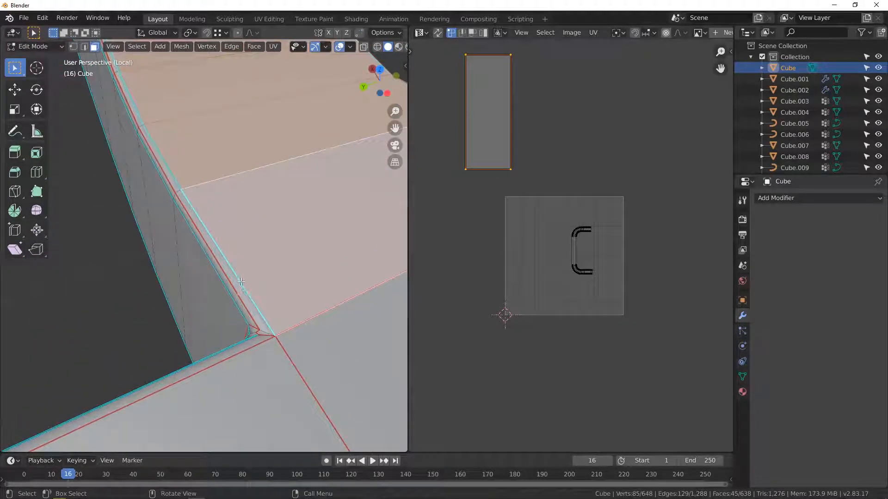
pyautogui.press('ctrl+KP_Add')
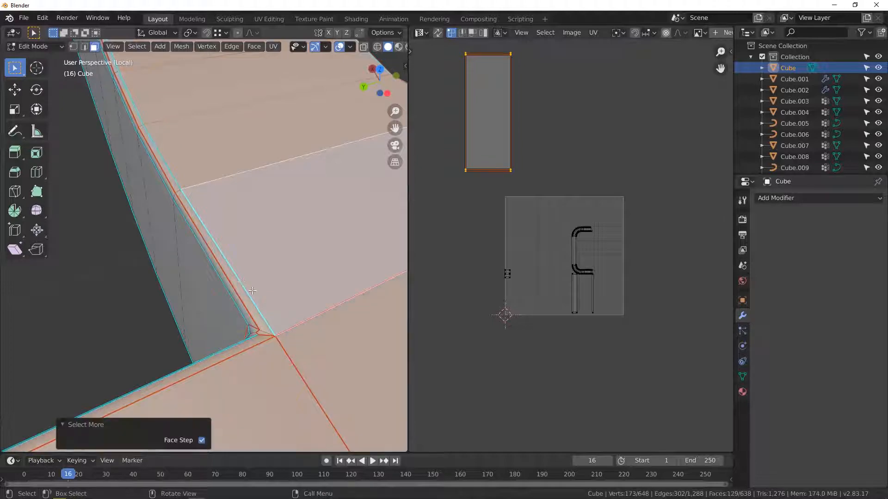
pyautogui.scroll(-6, 252, 290)
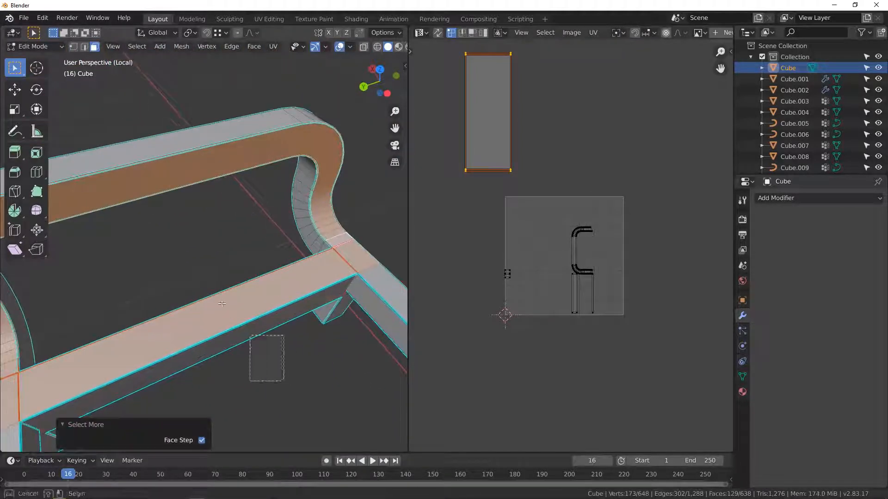
# Deselect the crossbar, joint and corner faces beyond the seams at both ends, keeping only the curved strip and its borders
pyautogui.moveTo(222, 304); pyautogui.dragTo(209, 290)
pyautogui.hotkey('ctrl', 'z')
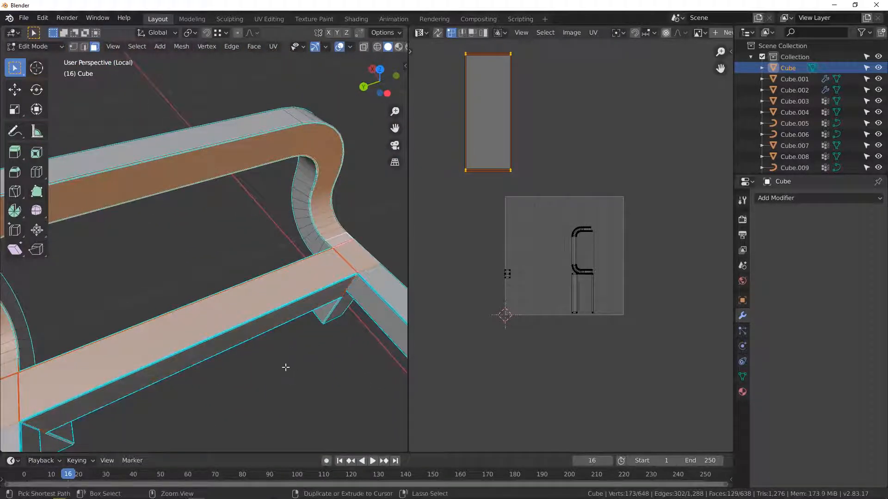
pyautogui.keyDown('ctrl'); pyautogui.moveTo(286, 367); pyautogui.dragTo(201, 307); pyautogui.keyUp('ctrl')
pyautogui.moveTo(373, 311); pyautogui.dragTo(345, 269)
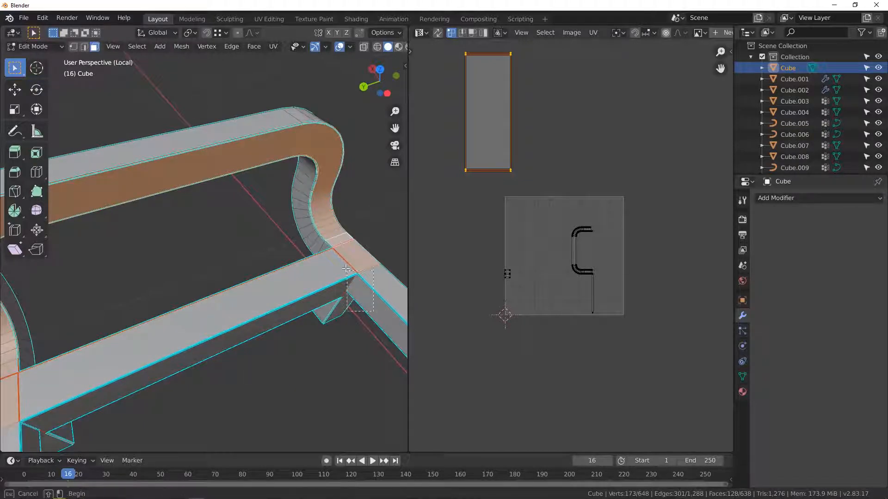
pyautogui.scroll(-4, 339, 252)
pyautogui.scroll(4, 130, 330)
pyautogui.keyDown('ctrl'); pyautogui.moveTo(279, 342); pyautogui.dragTo(206, 287); pyautogui.keyUp('ctrl')
pyautogui.scroll(6, 228, 259)
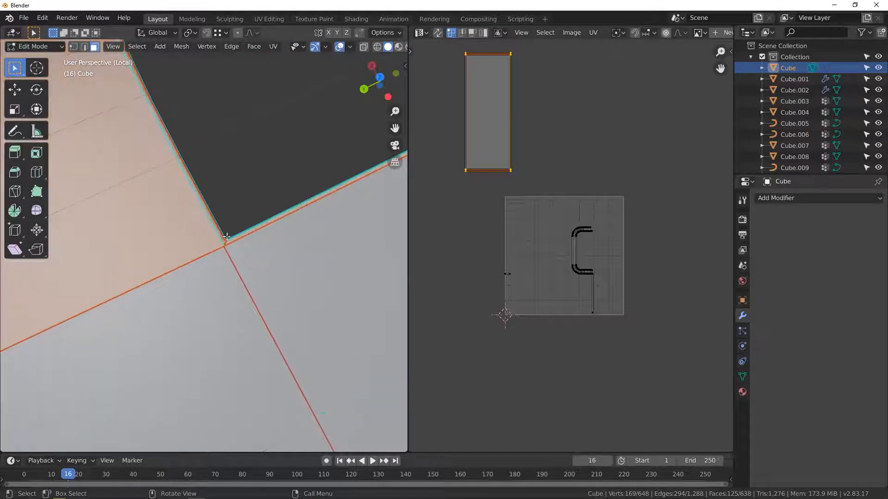
pyautogui.keyDown('ctrl'); pyautogui.moveTo(252, 201); pyautogui.dragTo(281, 229); pyautogui.keyUp('ctrl')
pyautogui.scroll(-8, 269, 247)
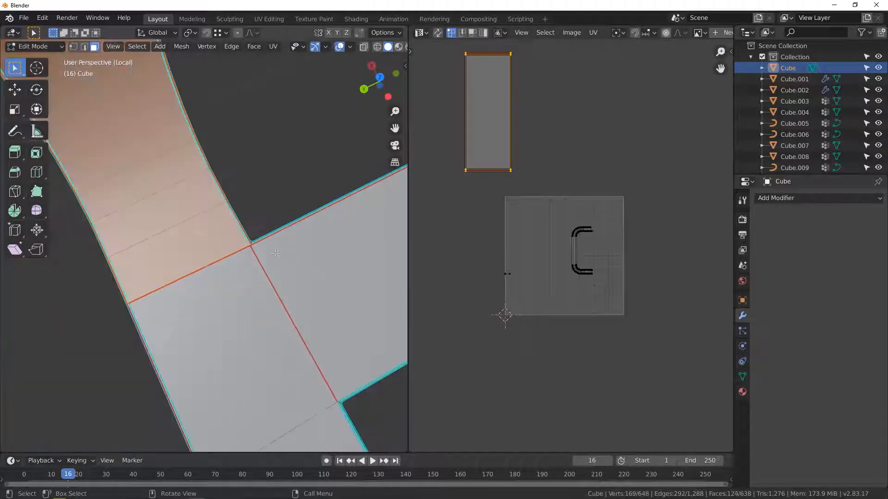
# Unwrap the selected curved strip with Follow Active Quads, using Length Average as the edge length mode
pyautogui.keyDown('shift'); pyautogui.moveTo(290, 268); pyautogui.dragTo(28, 390, button='middle'); pyautogui.keyUp('shift')
pyautogui.scroll(6, 326, 214)
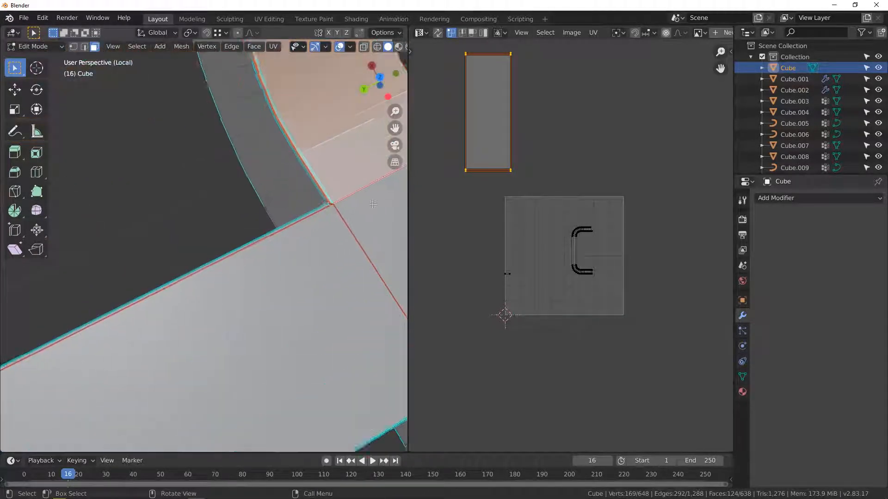
pyautogui.scroll(-7, 309, 245)
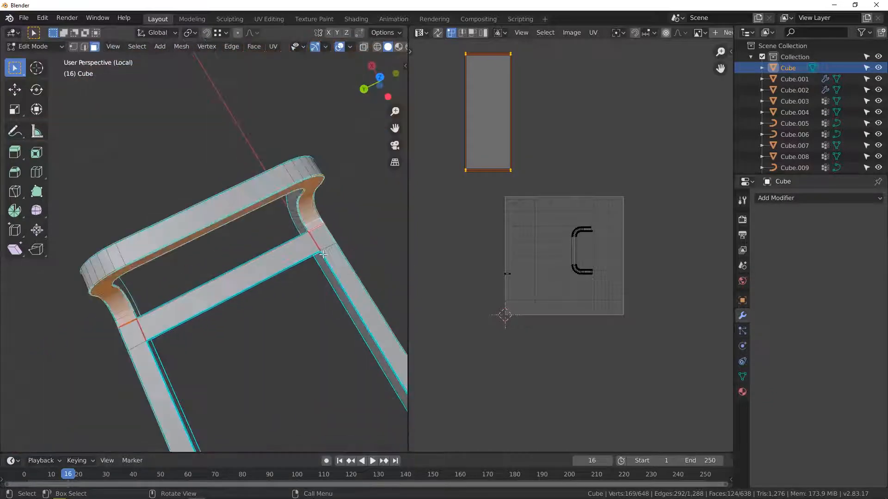
pyautogui.moveTo(309, 245); pyautogui.dragTo(194, 259, button='middle')
pyautogui.moveTo(197, 362); pyautogui.dragTo(353, 337, button='middle')
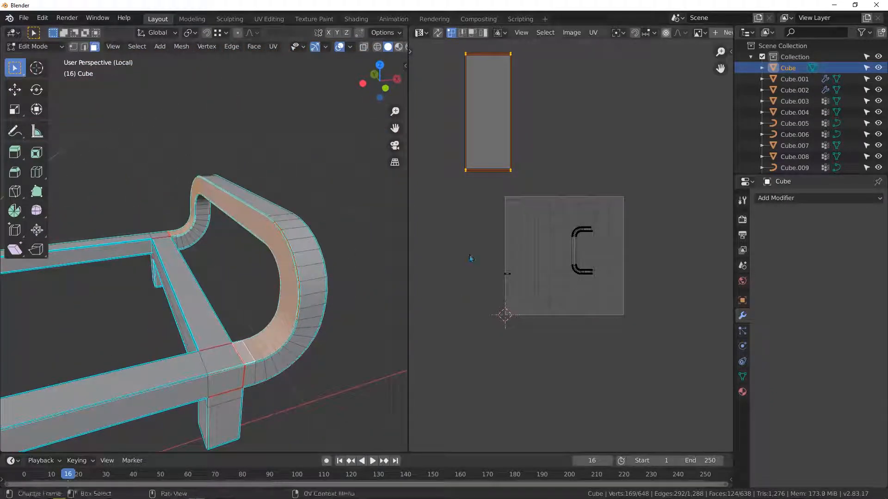
pyautogui.click(271, 47)
pyautogui.click(301, 110)
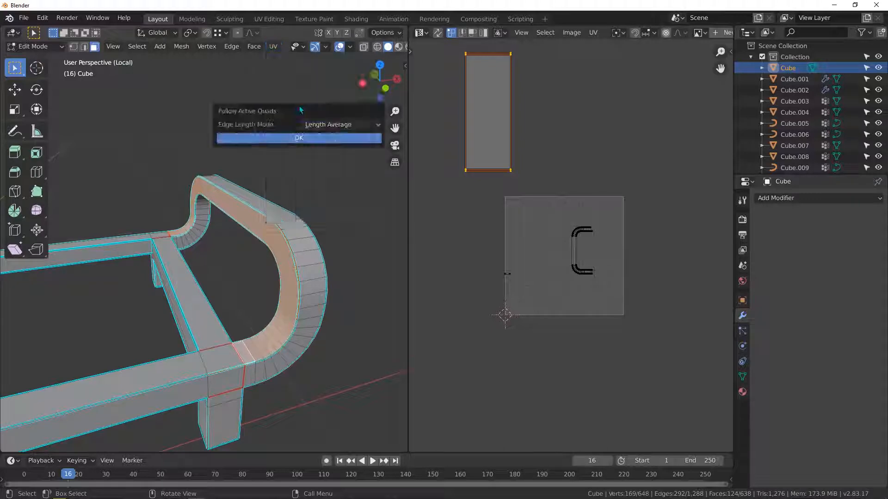
pyautogui.click(296, 138)
pyautogui.scroll(-8, 479, 190)
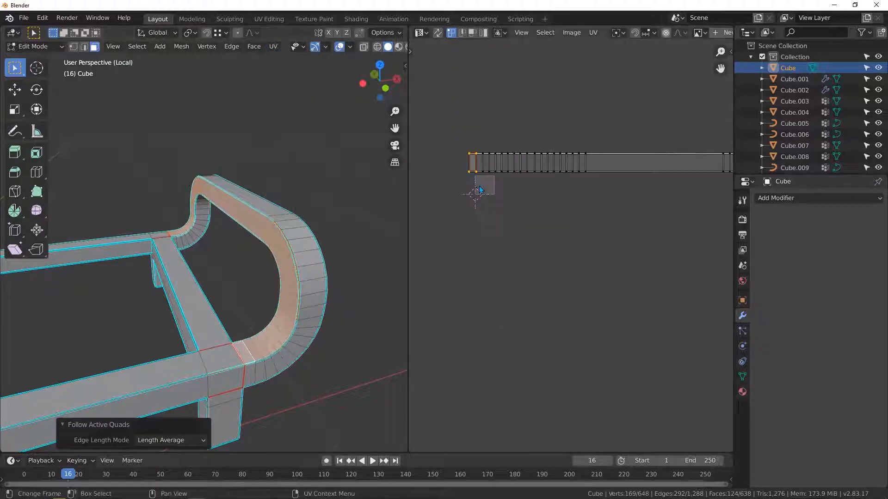
# Select every face of the frame and all of its UV islands
pyautogui.moveTo(263, 317); pyautogui.dragTo(296, 296, button='middle')
pyautogui.press('a')
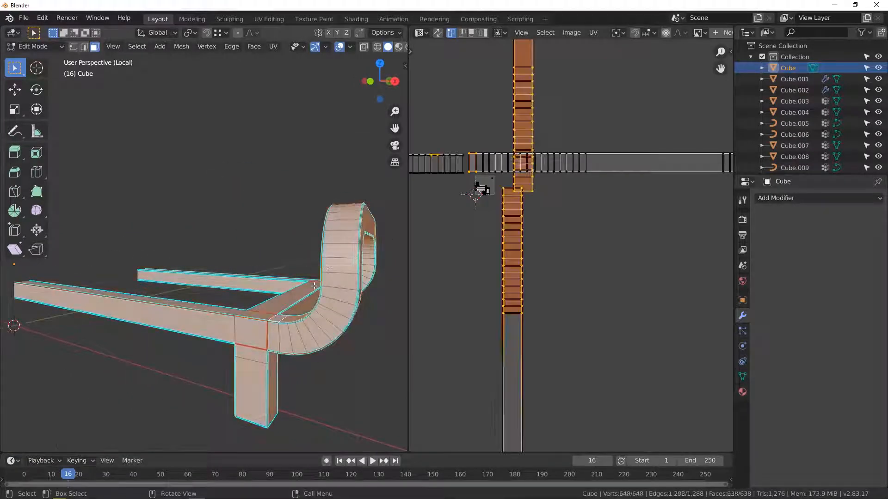
pyautogui.scroll(1, 483, 175)
pyautogui.press('a')
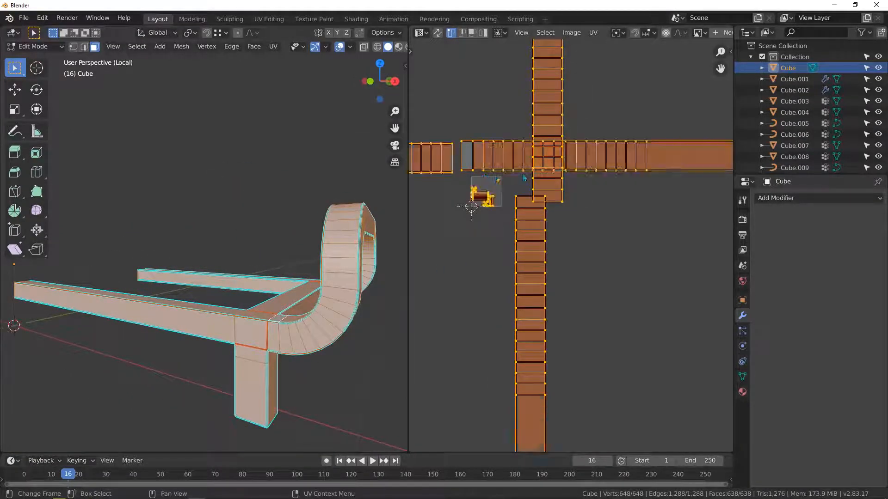
pyautogui.moveTo(483, 174); pyautogui.dragTo(530, 208, button='middle')
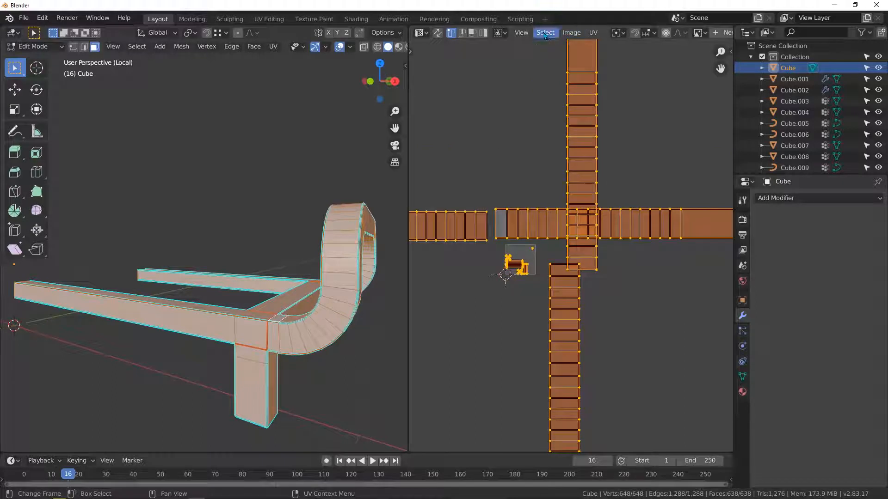
# Equalize the size of all selected UV islands with Average Islands Scale
pyautogui.click(544, 33)
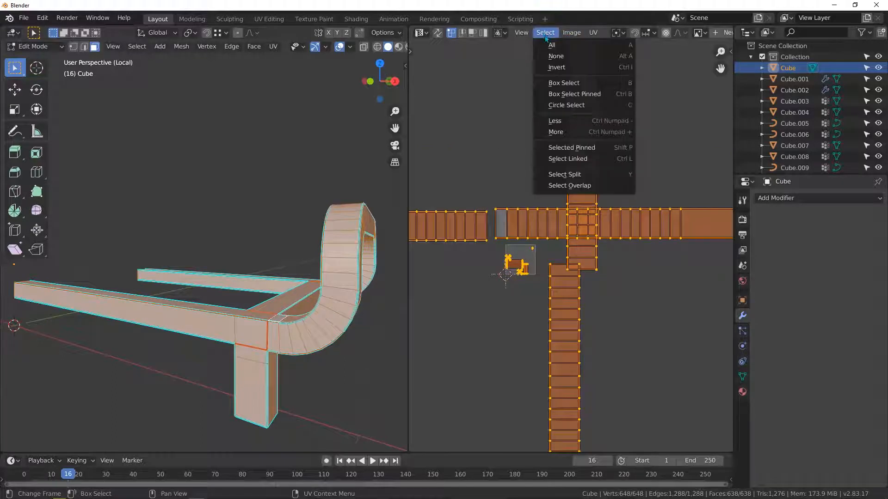
pyautogui.click(596, 36)
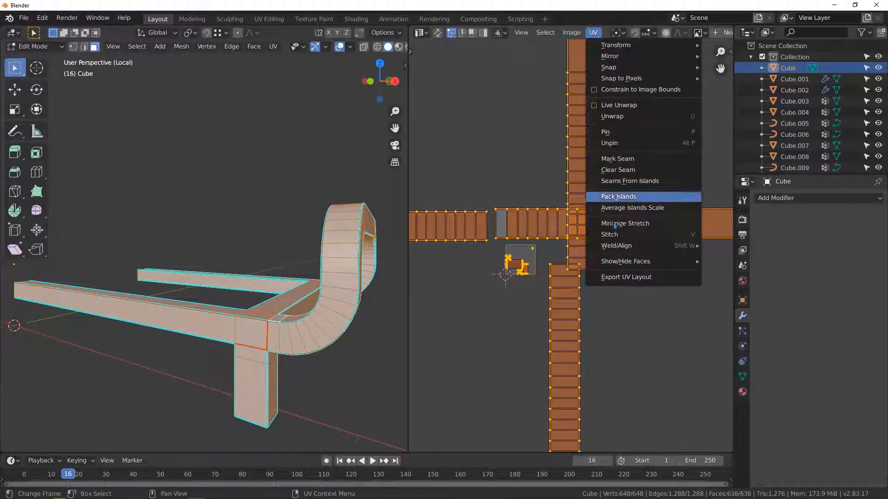
pyautogui.click(635, 209)
pyautogui.scroll(4, 480, 277)
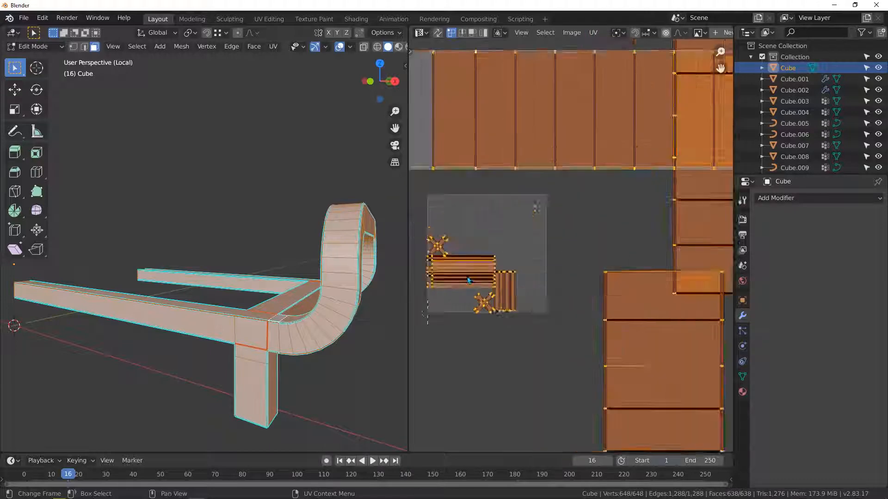
pyautogui.scroll(-5, 461, 278)
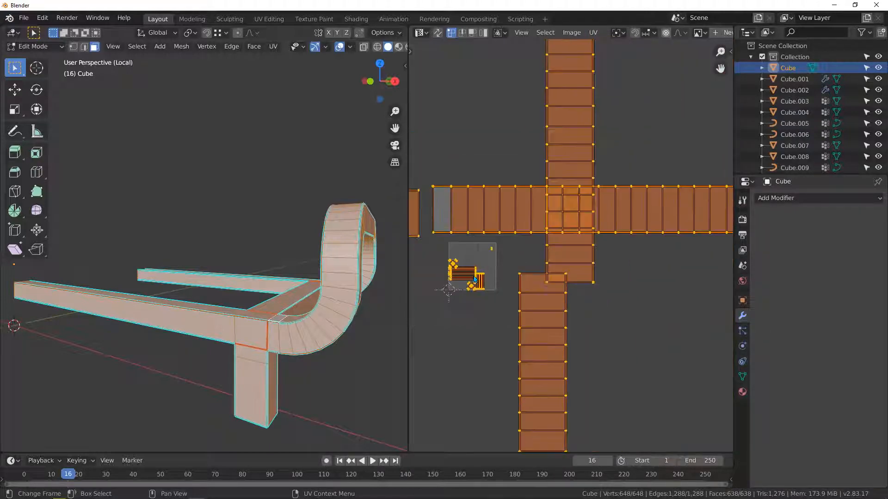
pyautogui.scroll(3, 467, 271)
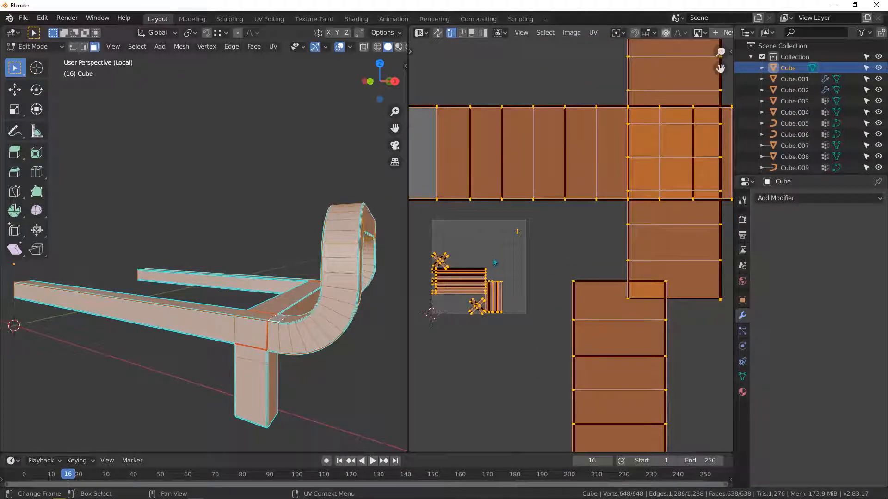
pyautogui.click(593, 33)
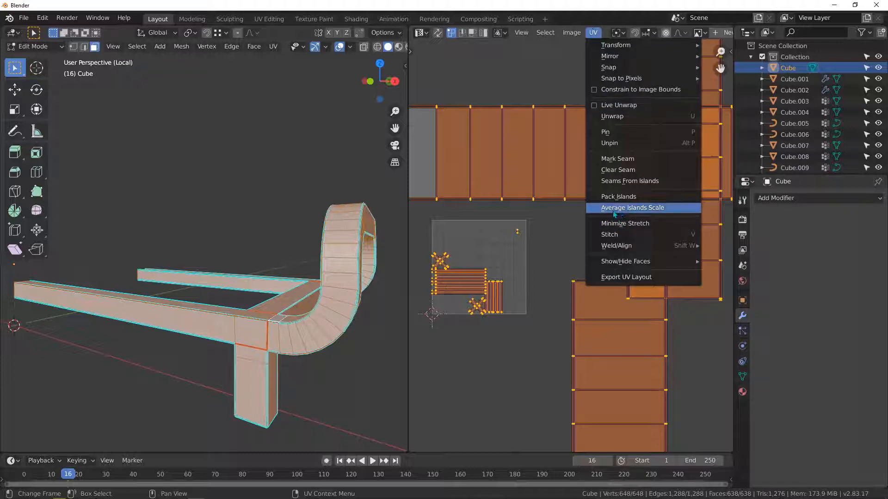
pyautogui.click(630, 211)
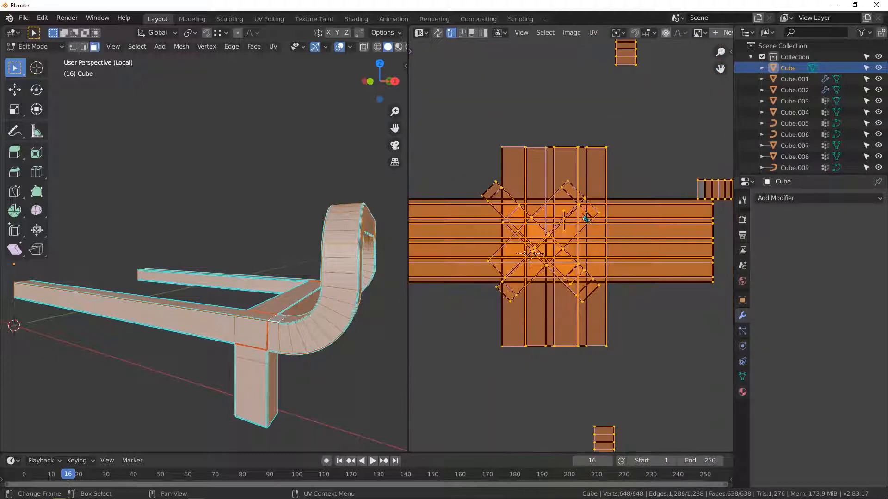
# Pack all the UV islands into the UV tile
pyautogui.click(593, 32)
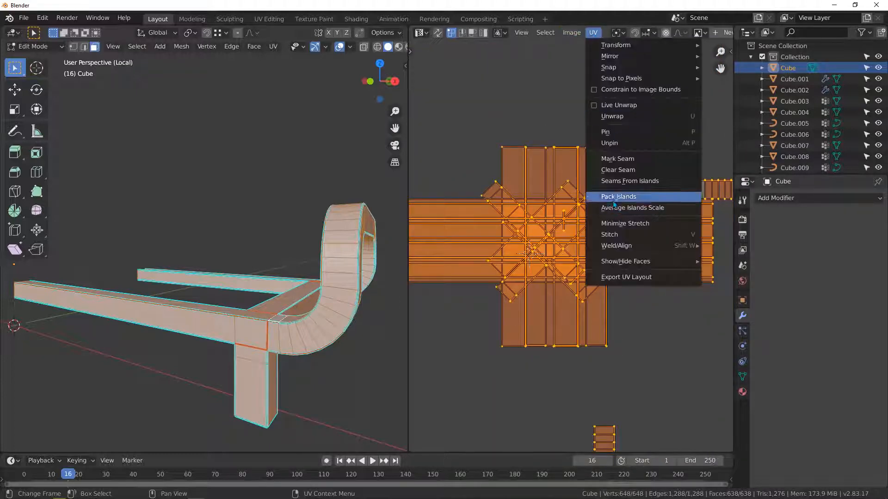
pyautogui.click(614, 197)
pyautogui.scroll(7, 573, 250)
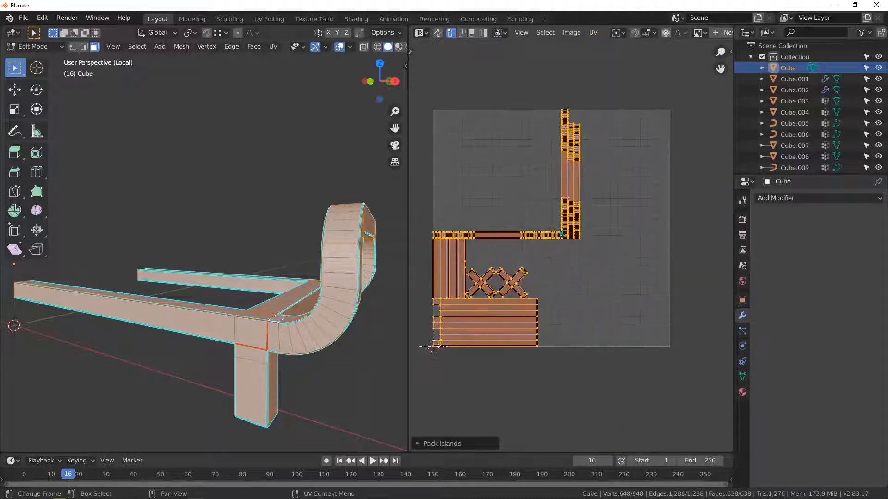
pyautogui.scroll(2, 601, 167)
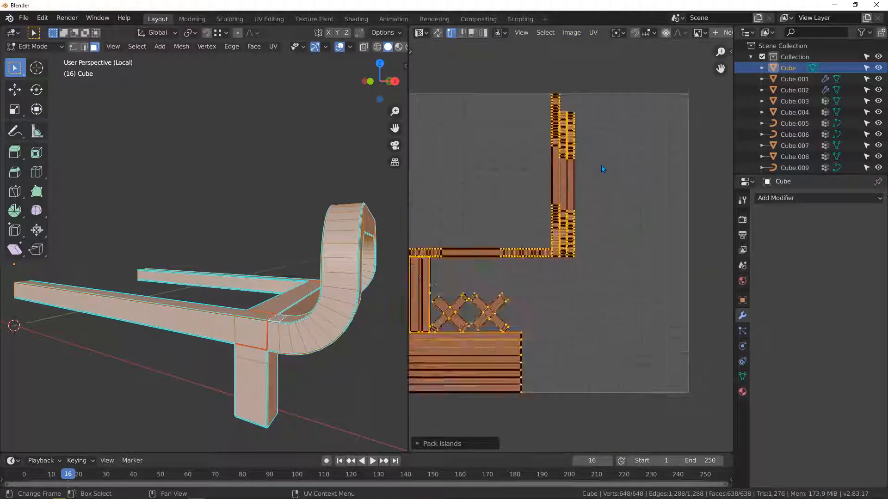
pyautogui.scroll(2, 593, 185)
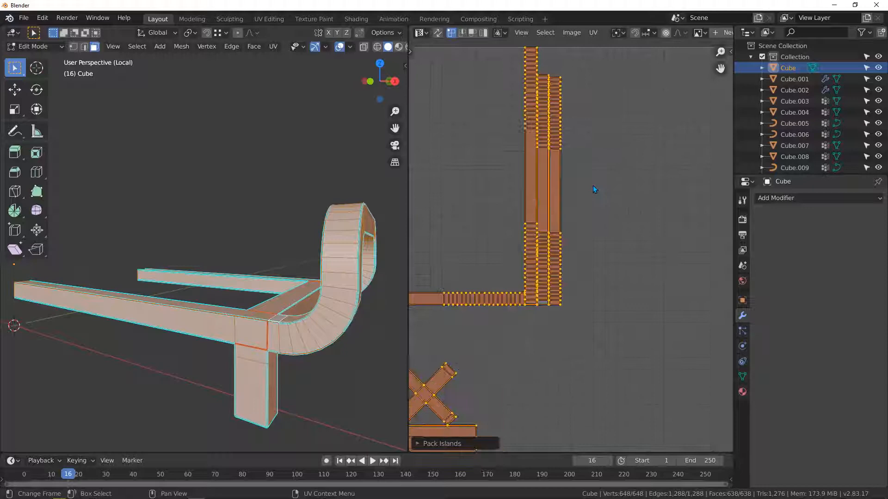
pyautogui.click(563, 183)
pyautogui.scroll(-4, 562, 199)
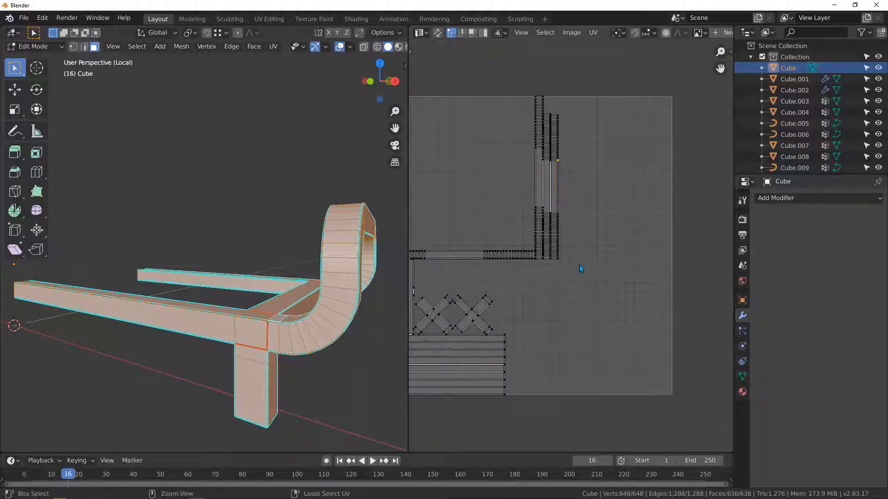
pyautogui.press('a')
pyautogui.scroll(-2, 576, 267)
pyautogui.scroll(3, 593, 232)
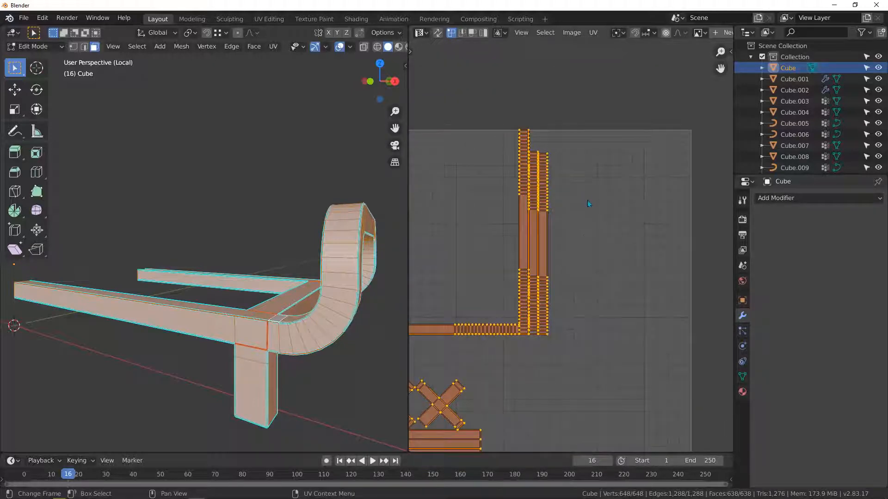
# Select the three vertical curved-strip UV islands and rotate them -90° so they lie horizontally
pyautogui.scroll(2, 536, 236)
pyautogui.click(556, 230)
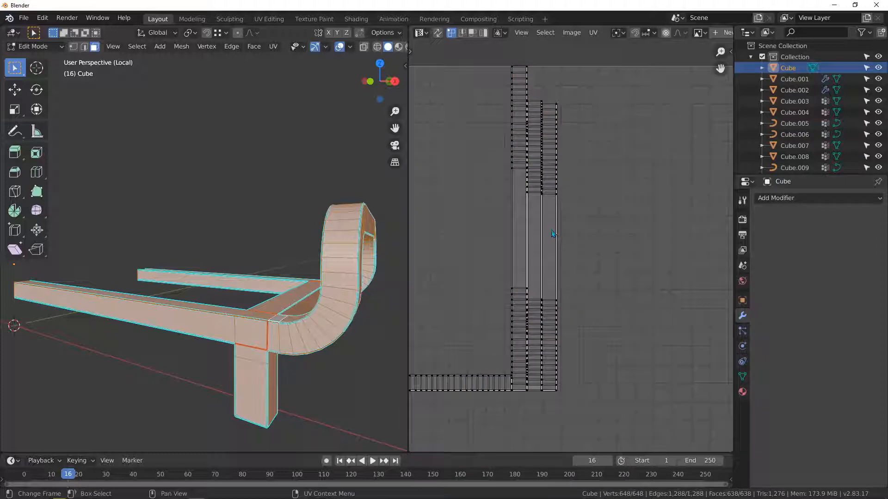
pyautogui.press('l')
pyautogui.press('l')
pyautogui.press('l')
pyautogui.scroll(-3, 528, 246)
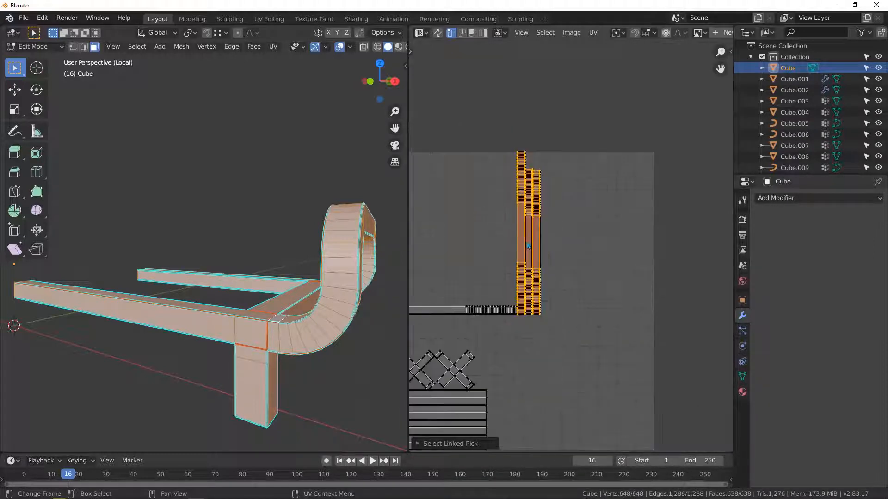
pyautogui.press('r')
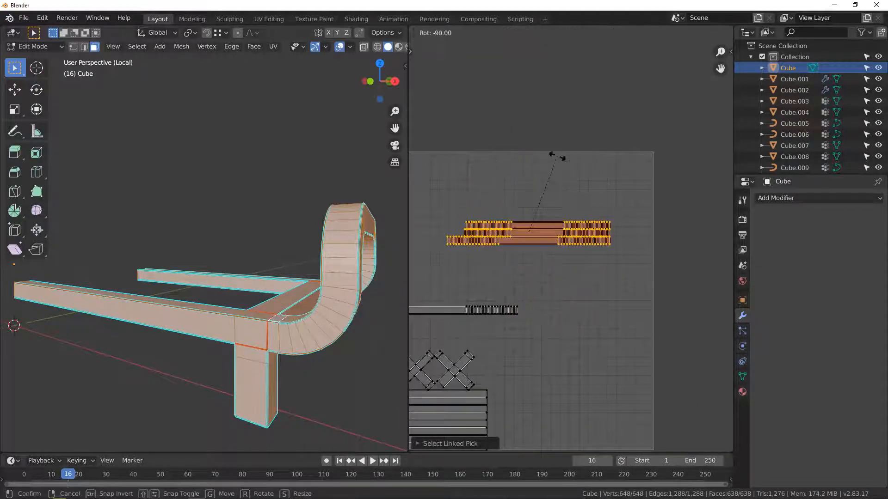
pyautogui.click(550, 153)
pyautogui.press('Home')
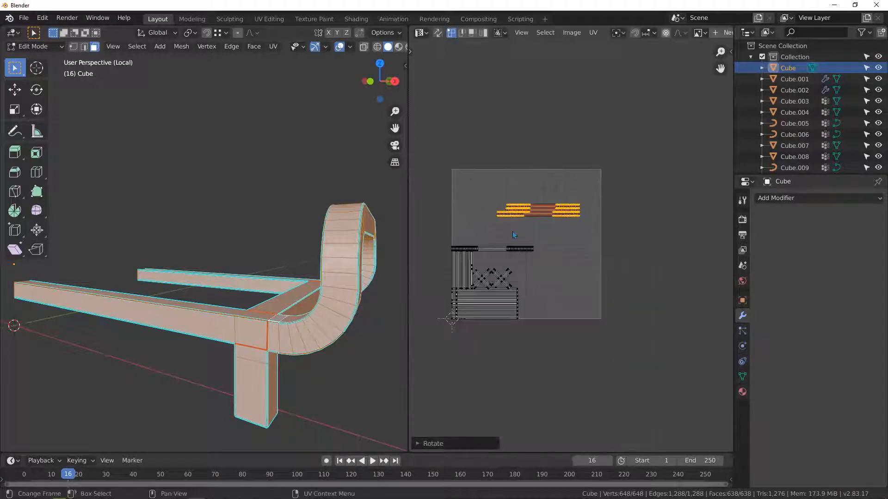
# Add the remaining horizontal strip to the selection and move all four strips up, clear of the other UV islands
pyautogui.scroll(2, 533, 249)
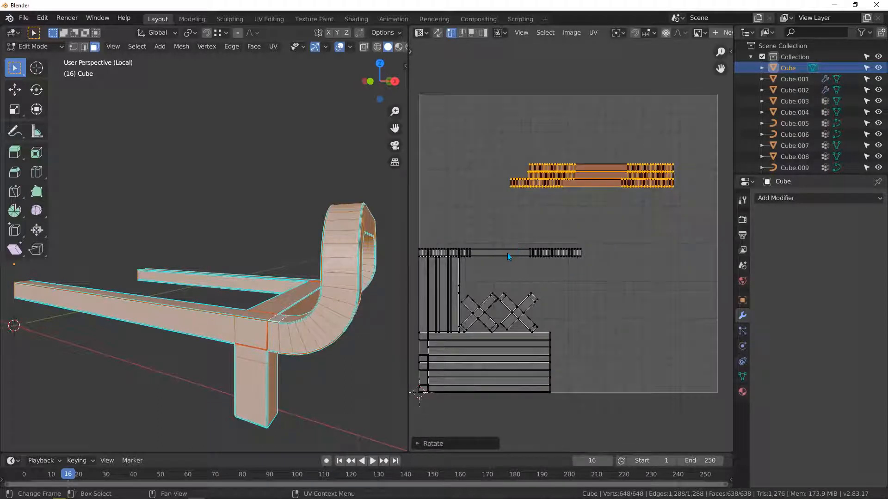
pyautogui.press('l')
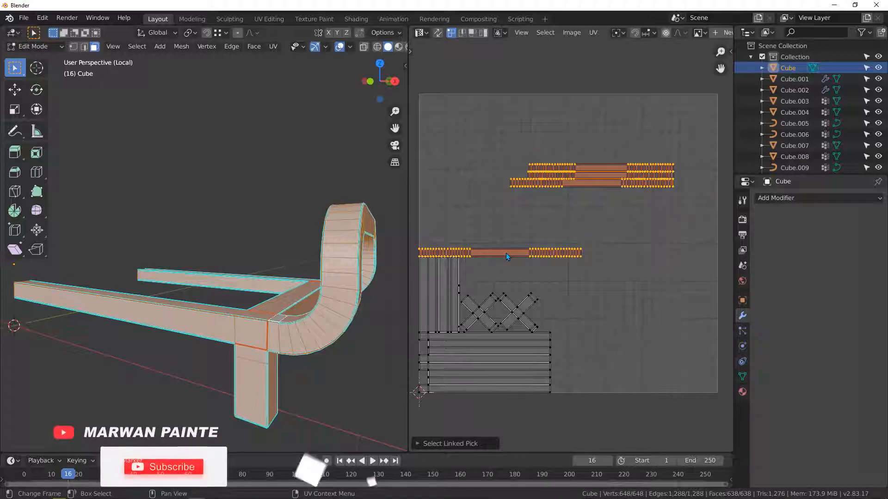
pyautogui.press('g')
pyautogui.click(523, 205)
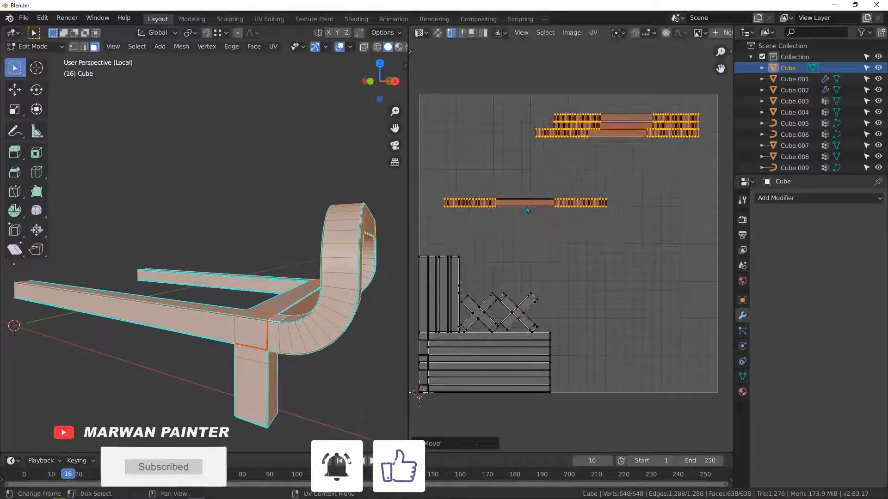
# Select only the lowest horizontal strip island and move it up just beneath the group of three strips
pyautogui.hotkey('alt', 'a')
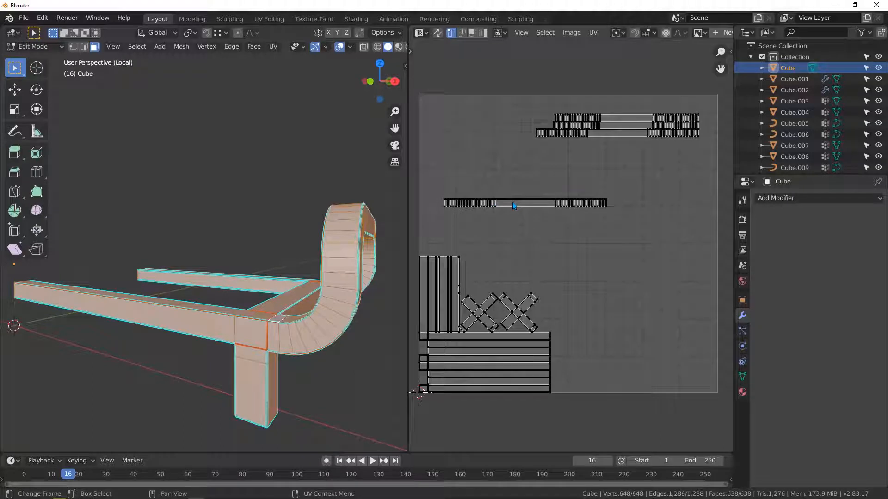
pyautogui.press('l')
pyautogui.press('g')
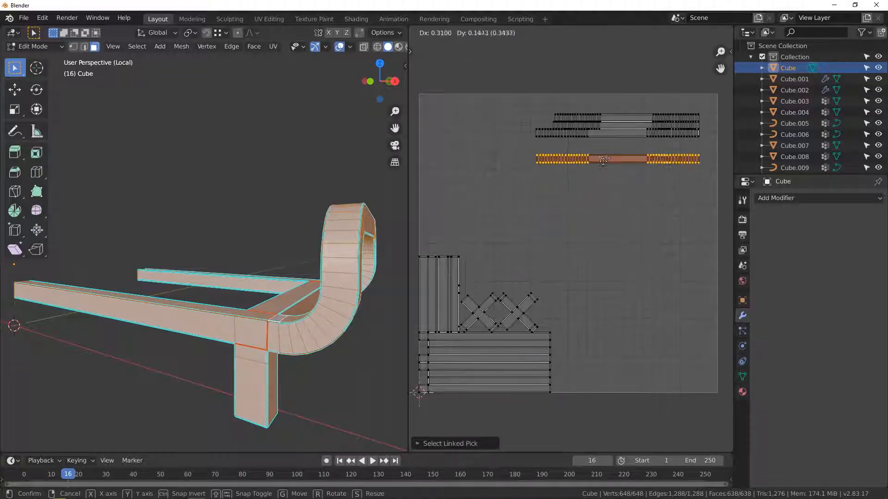
pyautogui.click(513, 170)
# Select every UV island and pack them into the UV tile again
pyautogui.scroll(-2, 539, 238)
pyautogui.moveTo(539, 237); pyautogui.dragTo(527, 246, button='middle')
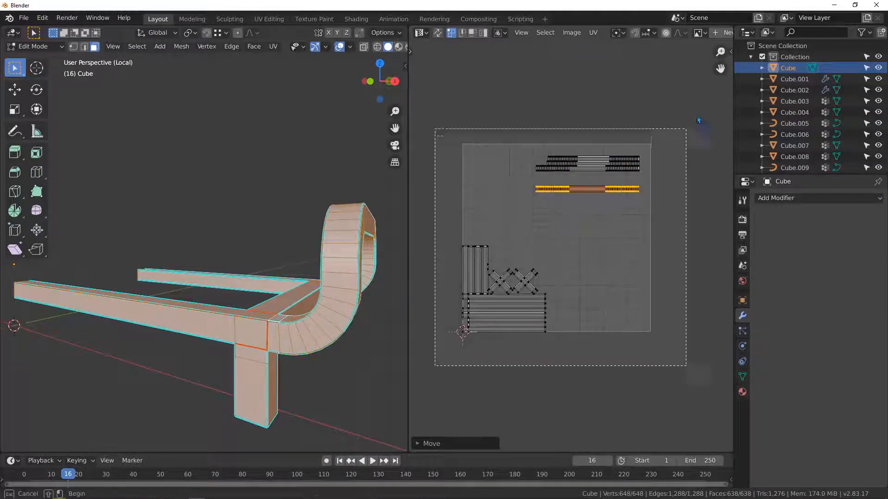
pyautogui.press('a')
pyautogui.click(596, 35)
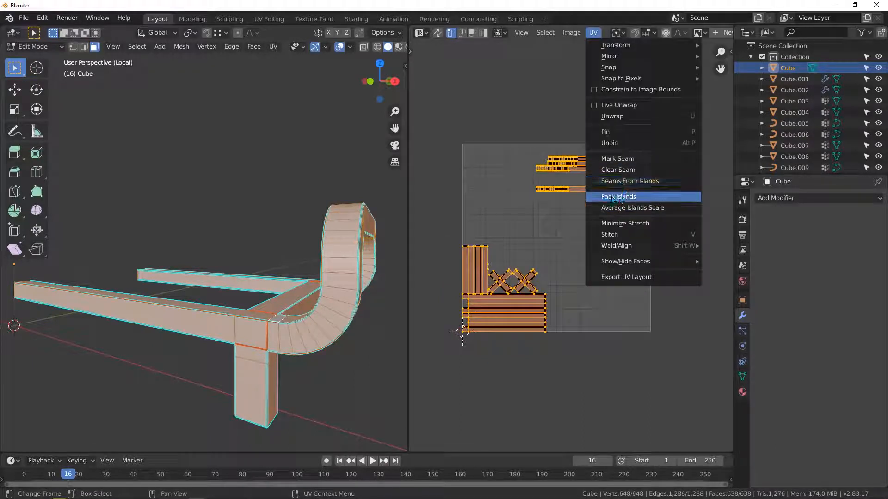
pyautogui.click(621, 198)
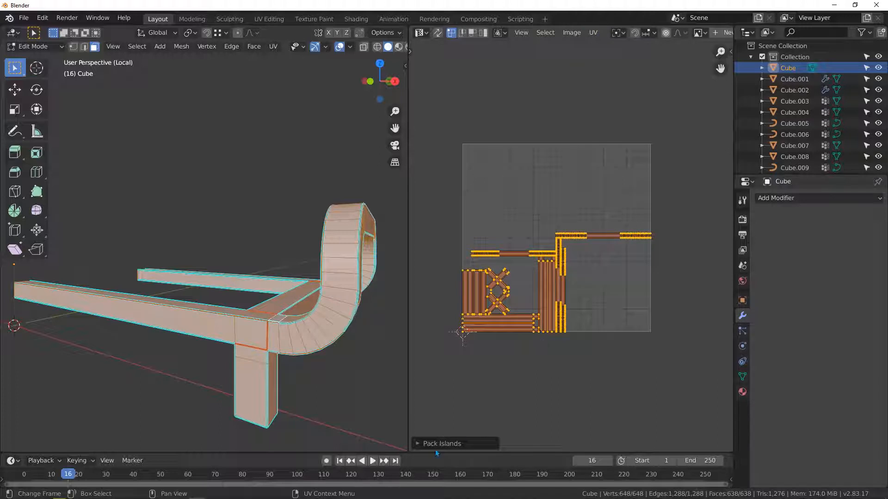
# Set the Pack Islands margin to 0.221 to space the islands apart, keeping rotation allowed
pyautogui.click(421, 446)
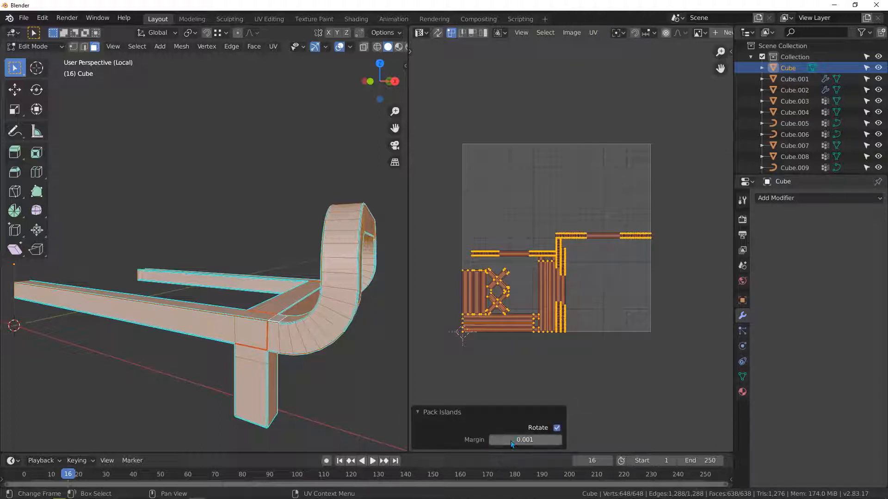
pyautogui.scroll(5, 485, 305)
pyautogui.scroll(-2, 459, 309)
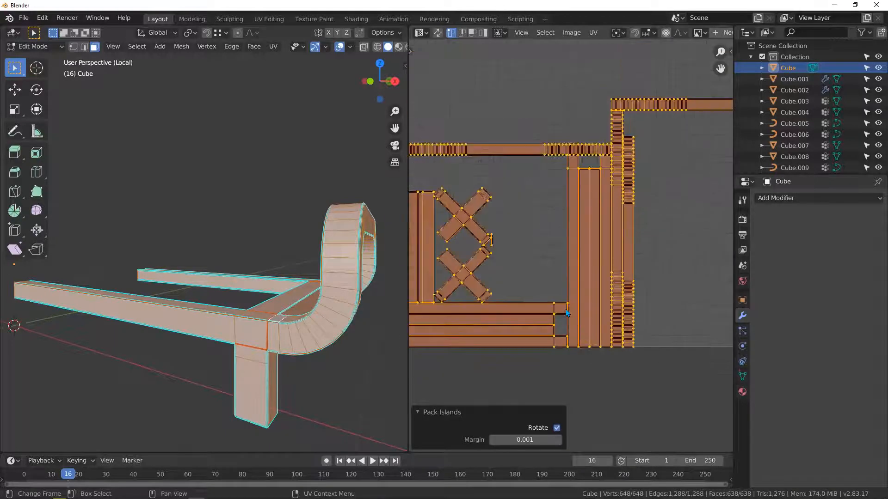
pyautogui.scroll(3, 565, 309)
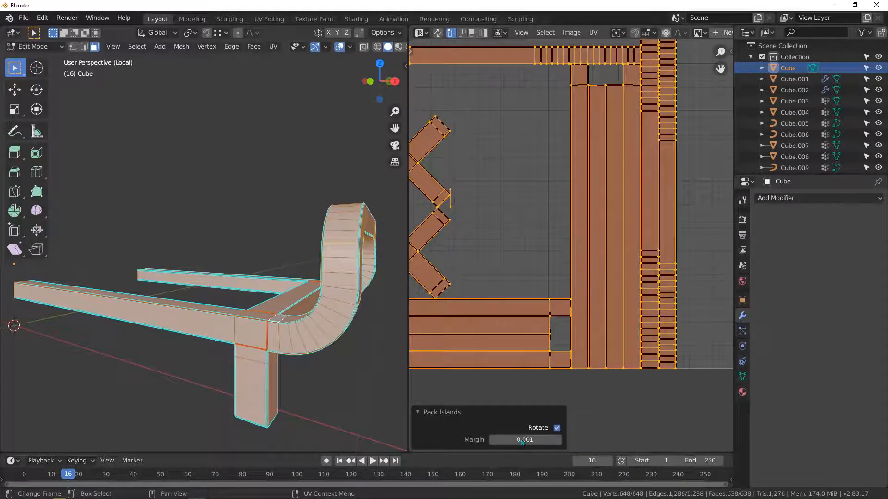
pyautogui.moveTo(522, 443); pyautogui.dragTo(539, 442)
pyautogui.scroll(-4, 545, 262)
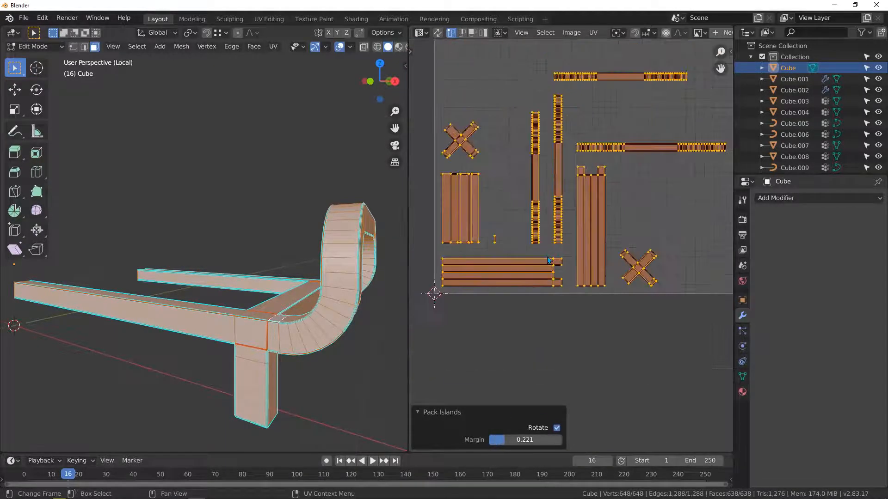
pyautogui.scroll(-1, 549, 260)
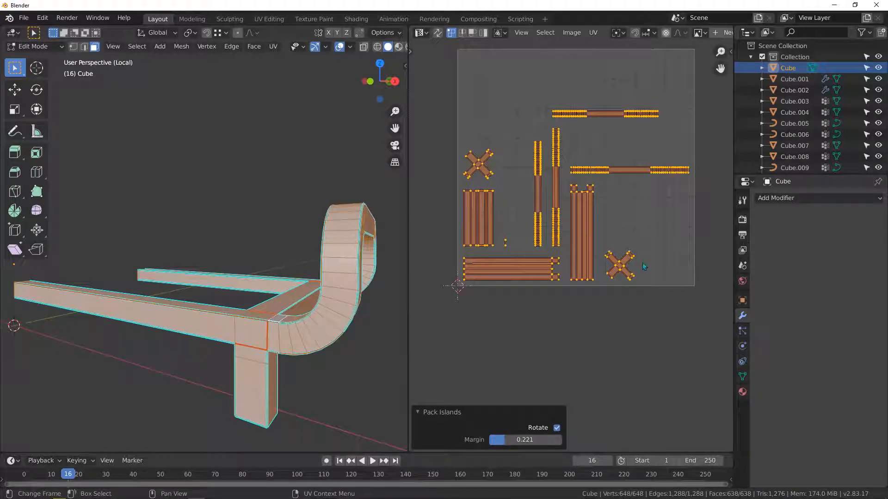
# Select the cross-shaped UV island beside the tall strips at the tile's lower edge and rotate it 45° so its arms are straight
pyautogui.scroll(5, 642, 264)
pyautogui.moveTo(503, 215); pyautogui.dragTo(649, 342)
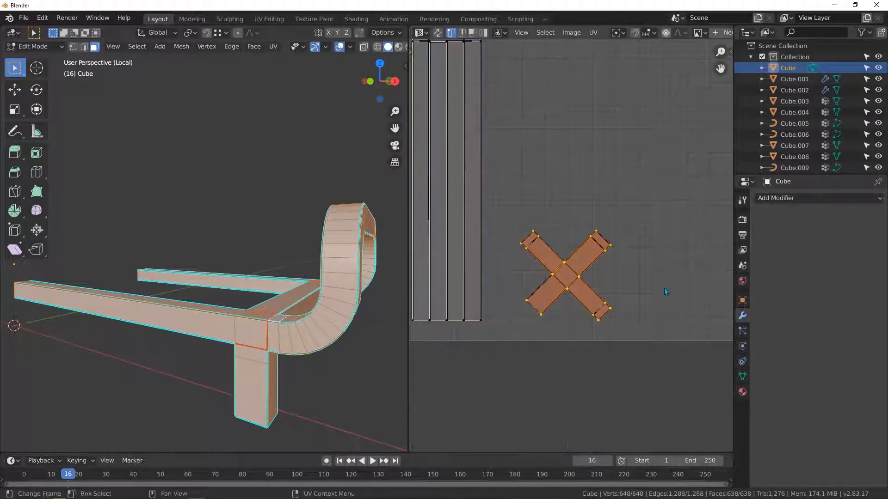
pyautogui.press('r')
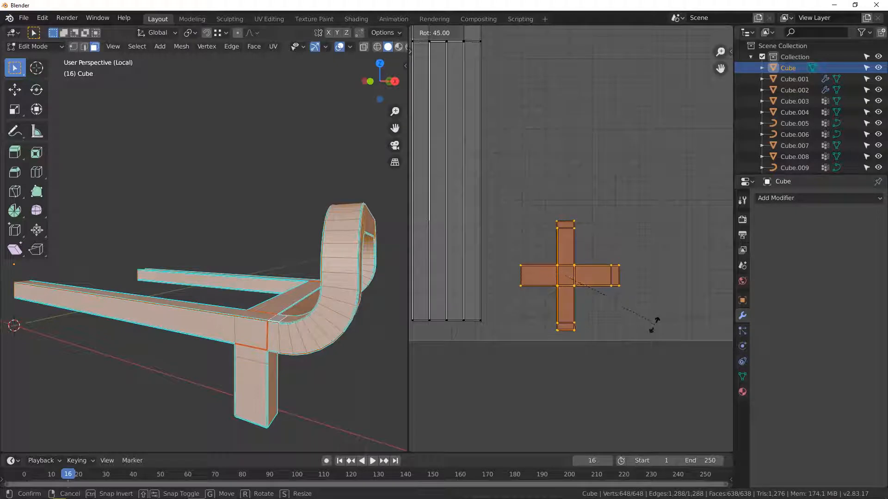
pyautogui.click(649, 323)
# Rotate the other cross-shaped UV island, above the block of short strips, by 45° to straighten its arms
pyautogui.scroll(-5, 649, 310)
pyautogui.moveTo(483, 190); pyautogui.dragTo(559, 221, button='middle')
pyautogui.scroll(4, 558, 221)
pyautogui.moveTo(477, 168); pyautogui.dragTo(645, 277)
pyautogui.press('r')
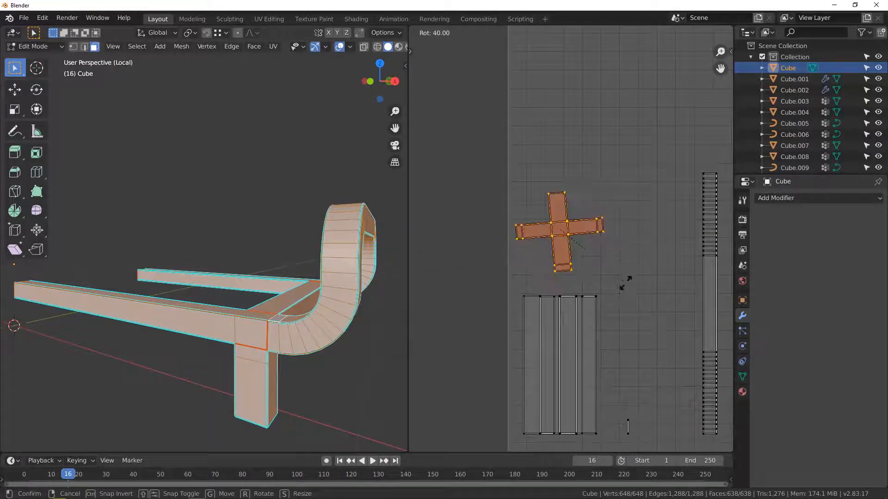
pyautogui.click(626, 293)
pyautogui.scroll(-2, 580, 263)
pyautogui.scroll(-2, 579, 261)
pyautogui.moveTo(653, 263); pyautogui.dragTo(562, 220, button='middle')
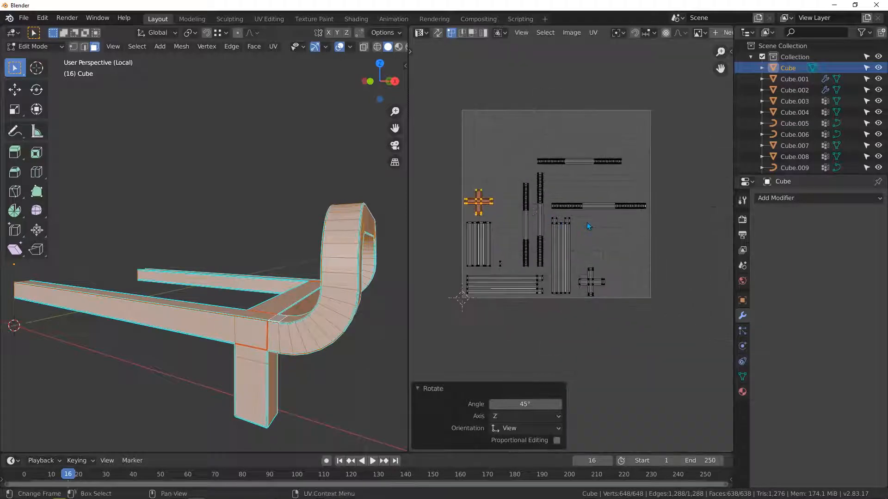
# Return to Object Mode, add a Mirror modifier on the X axis to the sofa frame and apply it
pyautogui.moveTo(282, 264); pyautogui.dragTo(296, 266, button='middle')
pyautogui.scroll(-5, 279, 287)
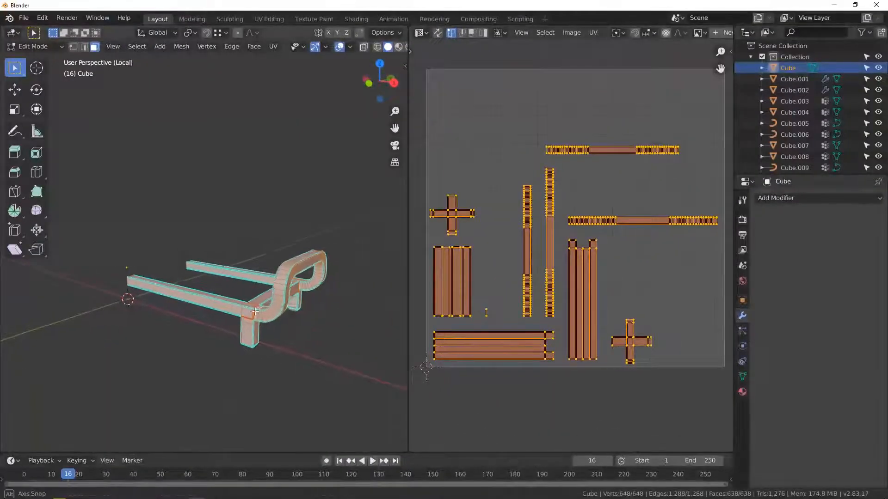
pyautogui.moveTo(255, 311); pyautogui.dragTo(265, 306, button='middle')
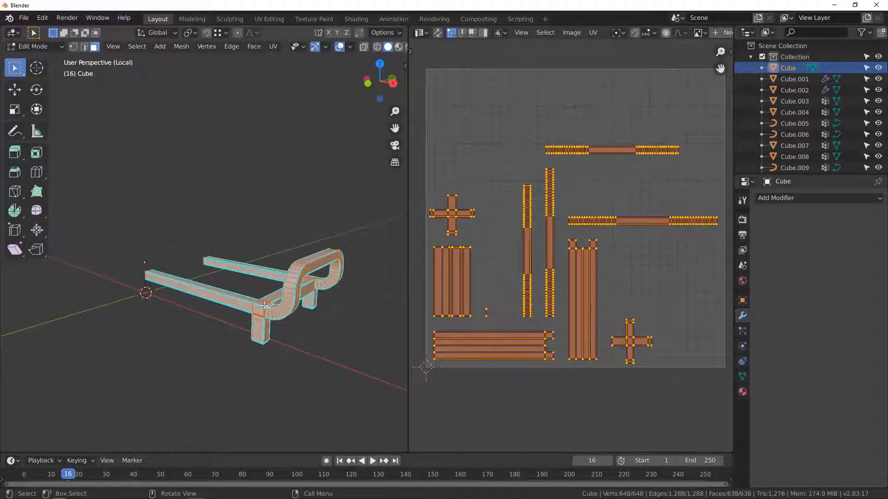
pyautogui.press('Tab')
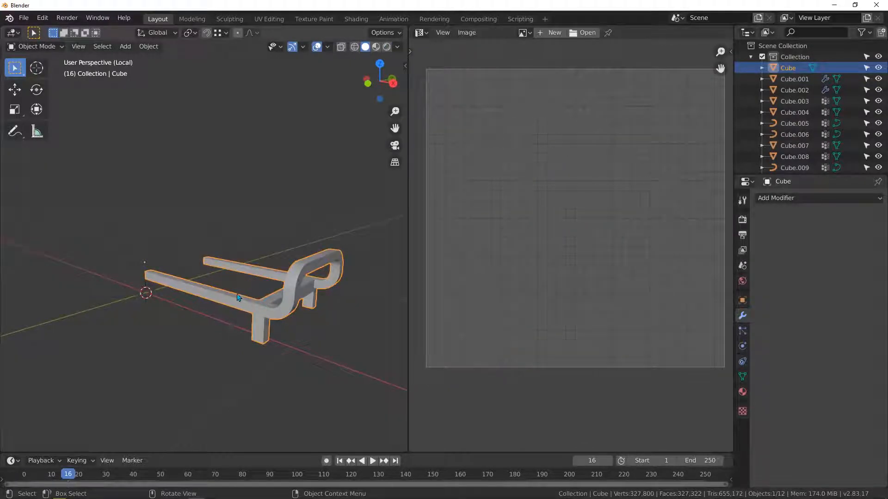
pyautogui.moveTo(227, 299); pyautogui.dragTo(238, 297, button='middle')
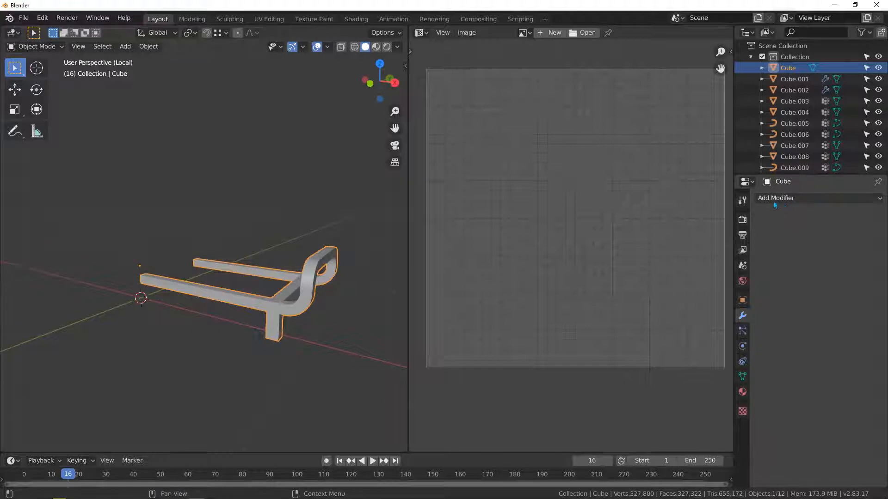
pyautogui.click(787, 200)
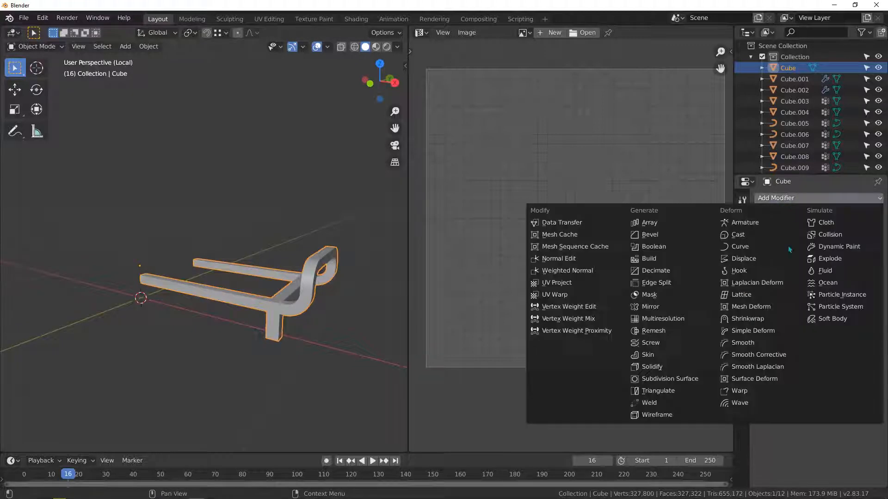
pyautogui.click(653, 306)
pyautogui.moveTo(255, 300); pyautogui.dragTo(221, 303, button='middle')
pyautogui.moveTo(103, 265); pyautogui.dragTo(132, 267, button='middle')
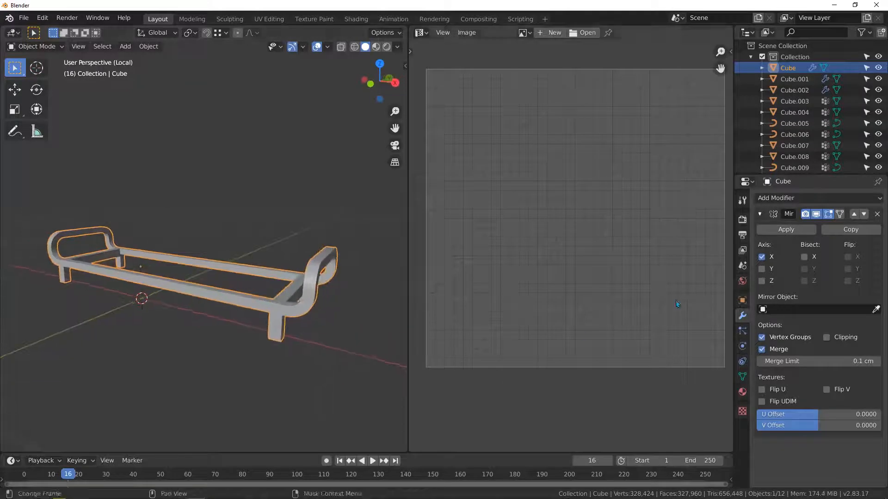
pyautogui.click(785, 229)
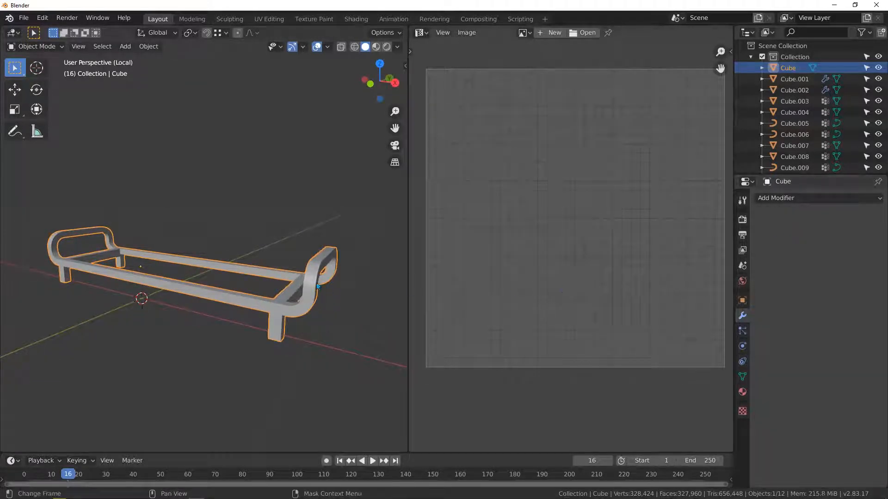
# Re-enter Edit Mode on the mirrored frame and pack all its overlapping UV islands with a margin of 0.221
pyautogui.moveTo(305, 277); pyautogui.dragTo(282, 287, button='middle')
pyautogui.press('Tab')
pyautogui.scroll(-3, 555, 259)
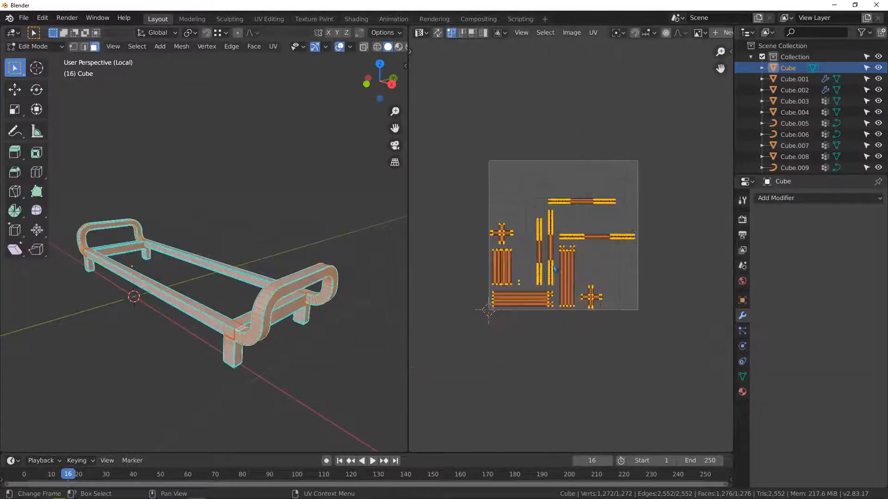
pyautogui.scroll(3, 564, 287)
pyautogui.click(593, 33)
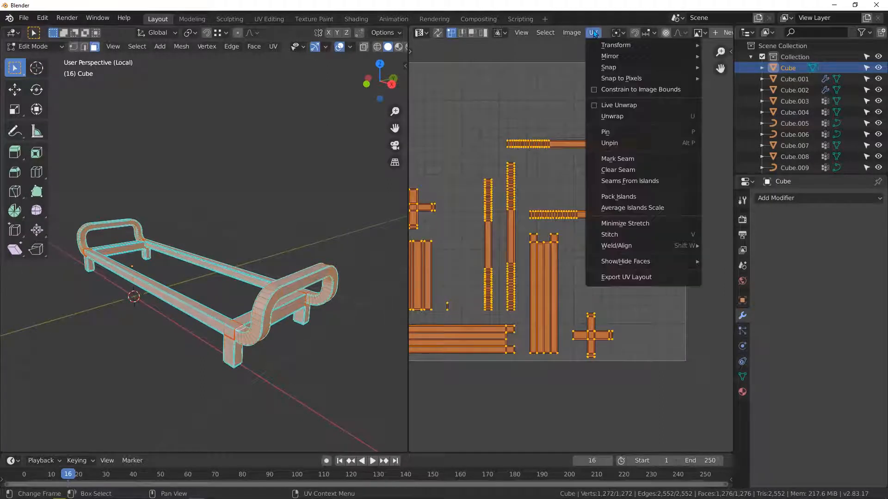
pyautogui.click(621, 197)
pyautogui.scroll(-3, 529, 253)
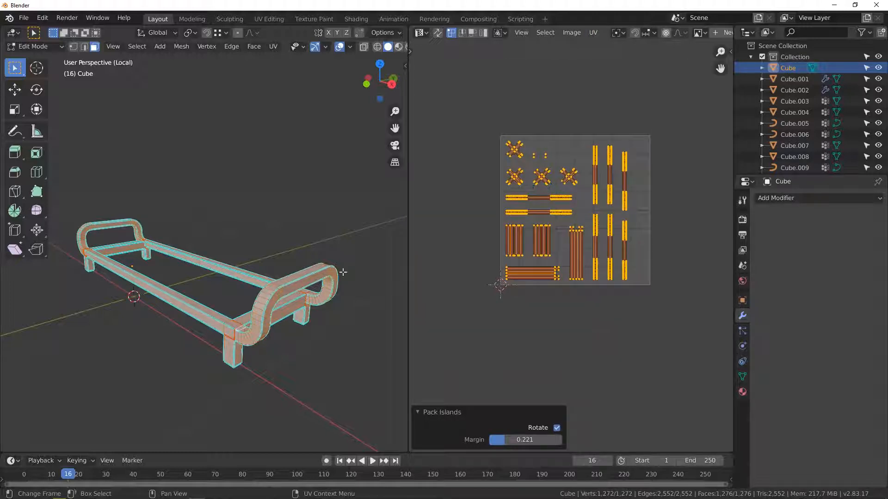
pyautogui.moveTo(202, 287); pyautogui.dragTo(108, 287, button='middle')
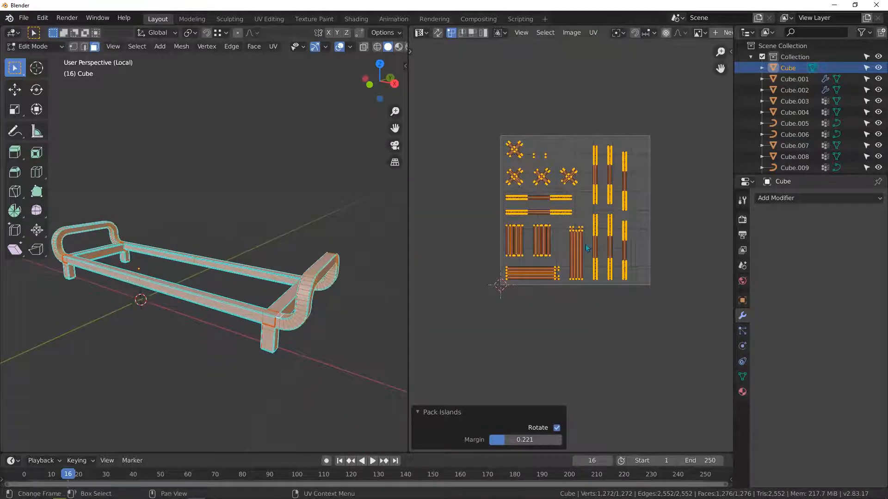
pyautogui.scroll(4, 585, 236)
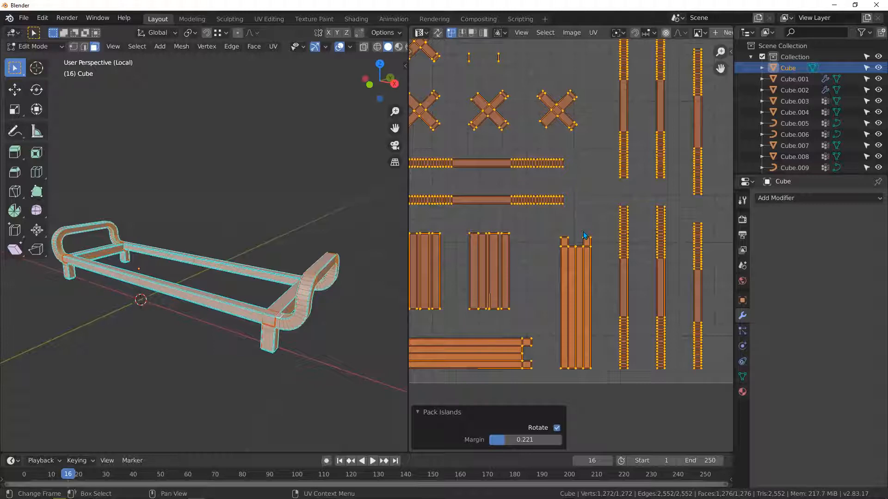
pyautogui.scroll(-1, 583, 237)
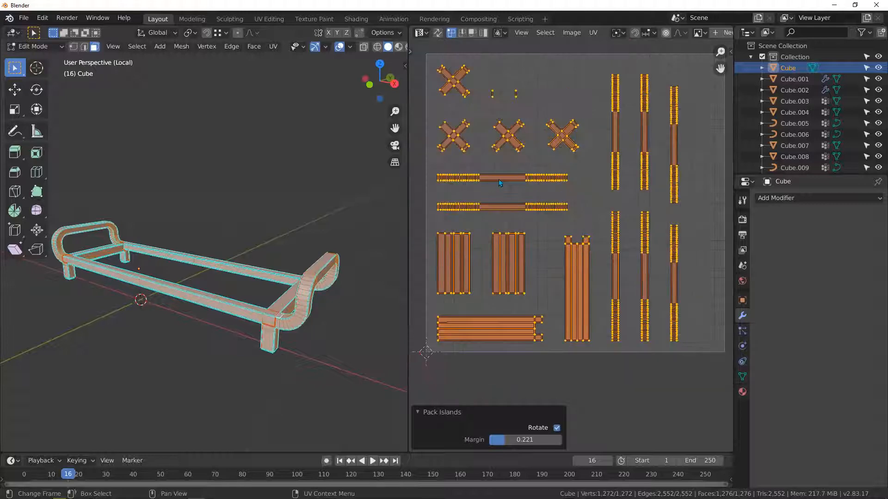
pyautogui.scroll(4, 511, 179)
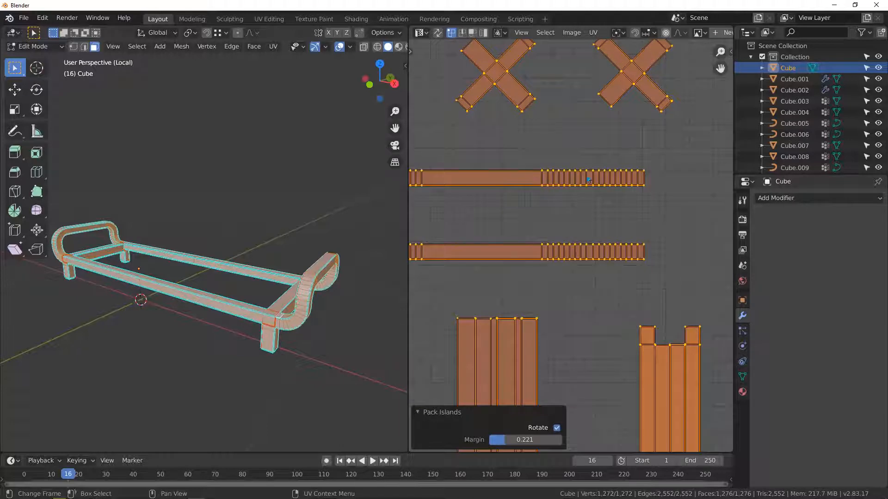
# Pack all the frame's UV islands in the tile again with rotation enabled and a margin of 0.221
pyautogui.scroll(-3, 602, 182)
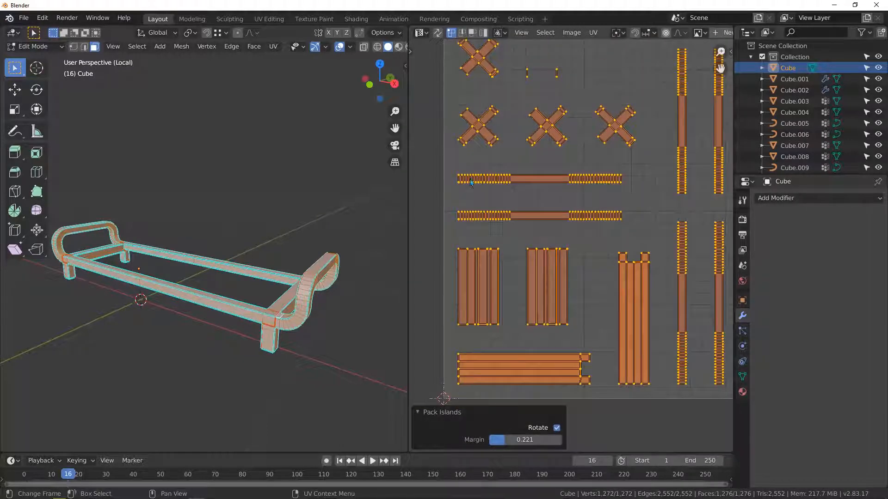
pyautogui.scroll(-2, 581, 195)
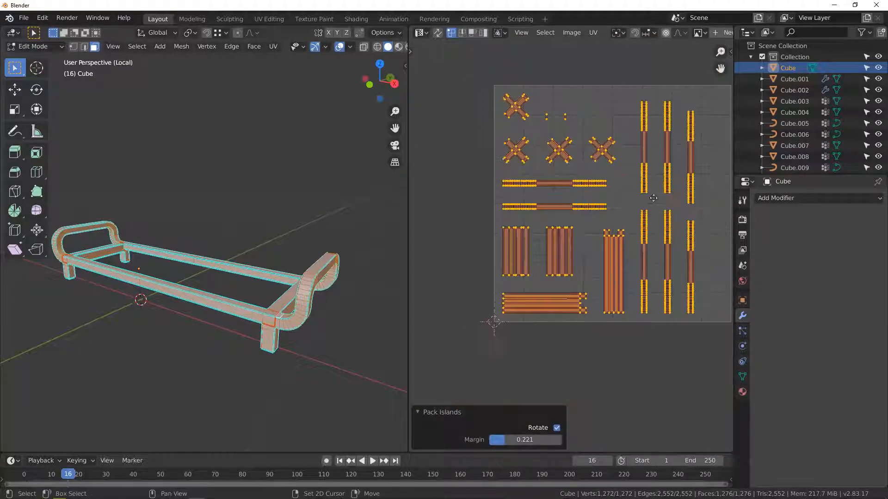
pyautogui.moveTo(654, 128); pyautogui.dragTo(547, 151, button='middle')
pyautogui.scroll(4, 540, 188)
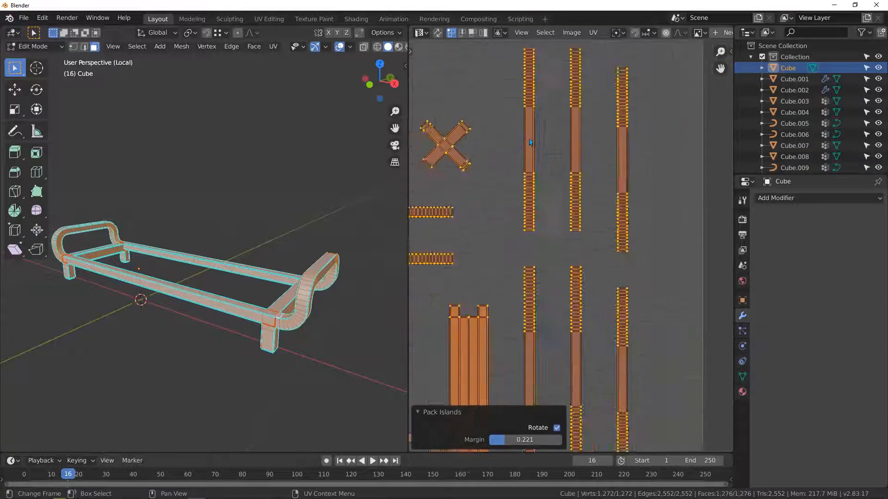
pyautogui.scroll(-2, 548, 194)
pyautogui.scroll(-2, 523, 231)
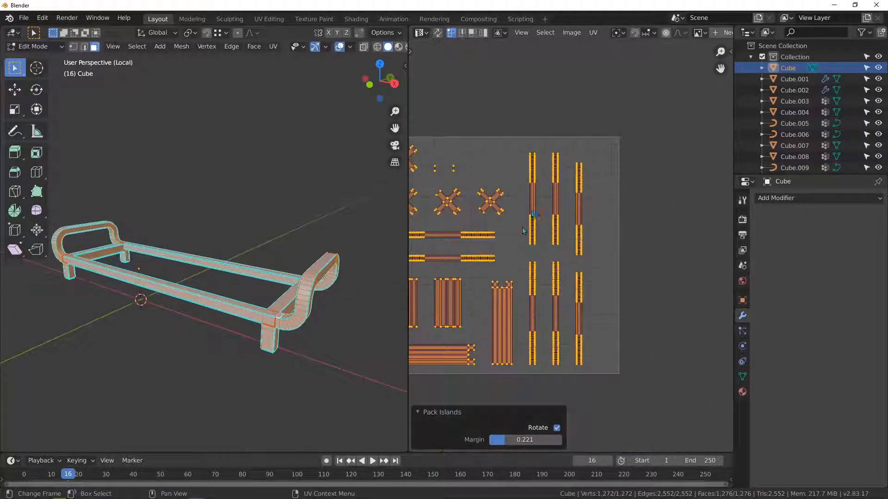
pyautogui.click(593, 32)
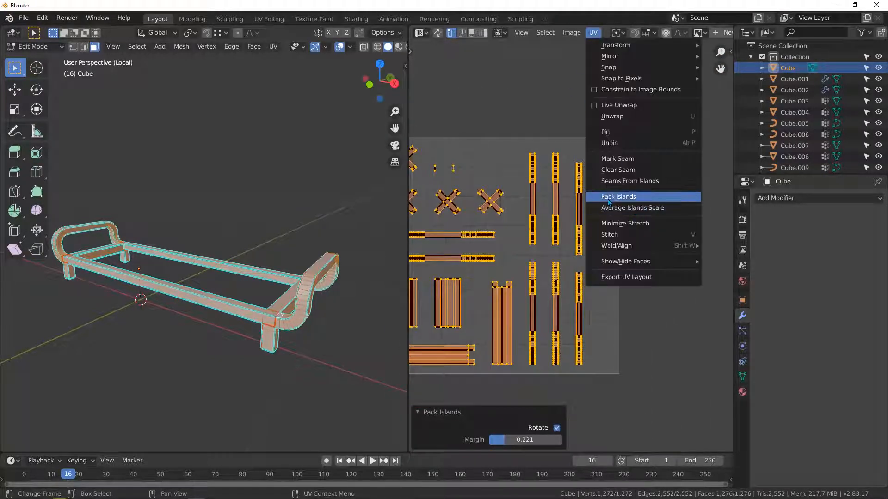
pyautogui.click(636, 200)
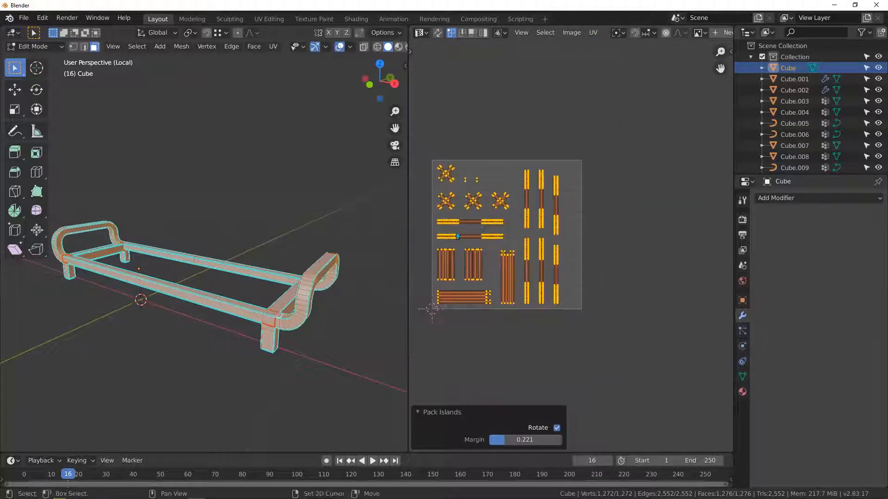
# Select all four diagonal cross-shaped UV islands in the tile's upper-left area
pyautogui.scroll(3, 490, 379)
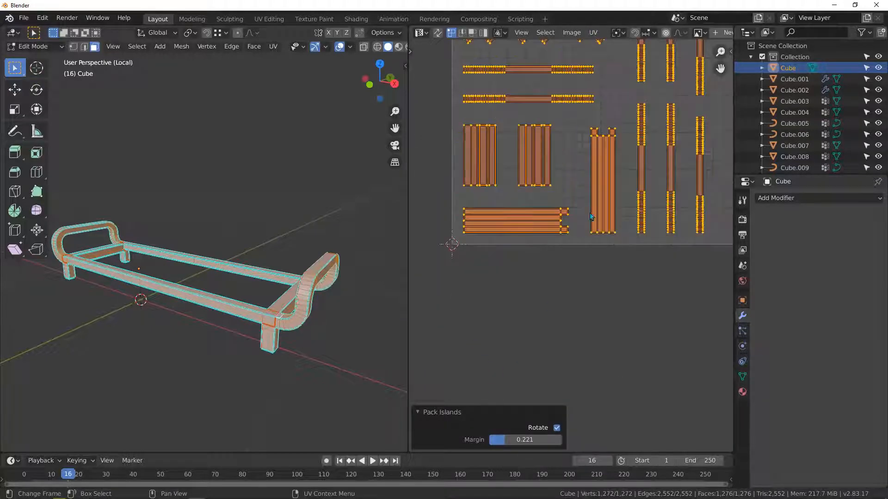
pyautogui.moveTo(554, 60); pyautogui.dragTo(511, 168, button='middle')
pyautogui.moveTo(434, 68); pyautogui.dragTo(473, 151, button='middle')
pyautogui.scroll(2, 473, 151)
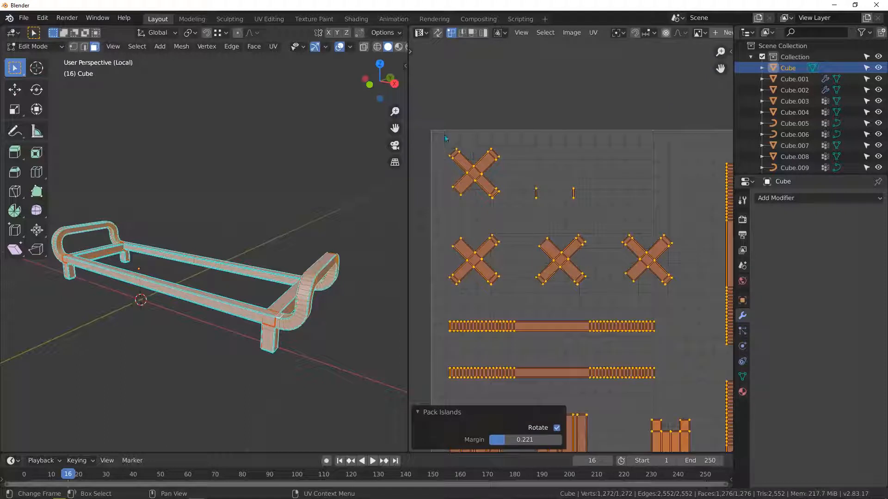
pyautogui.moveTo(443, 134); pyautogui.dragTo(508, 210)
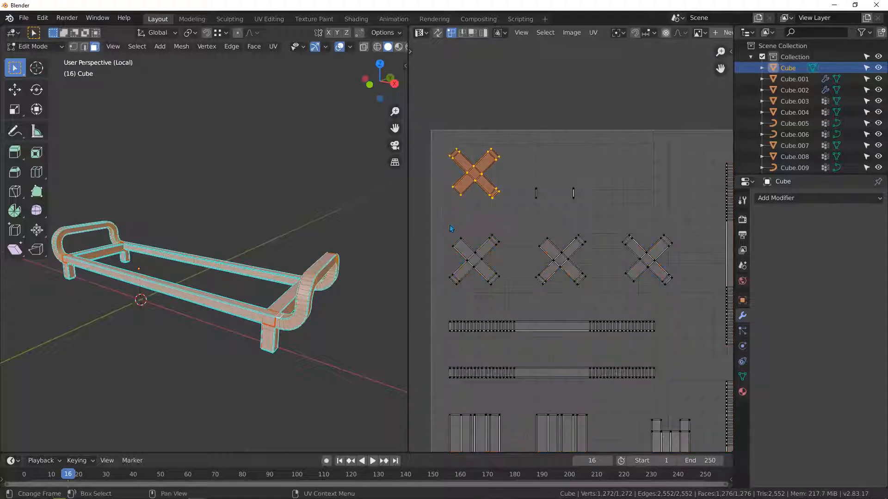
pyautogui.keyDown('shift'); pyautogui.moveTo(452, 229); pyautogui.dragTo(501, 290); pyautogui.keyUp('shift')
pyautogui.keyDown('shift'); pyautogui.moveTo(515, 220); pyautogui.dragTo(587, 288); pyautogui.keyUp('shift')
pyautogui.keyDown('shift'); pyautogui.moveTo(609, 214); pyautogui.dragTo(683, 305); pyautogui.keyUp('shift')
# Rotate the selected crosses around their Individual Origins until their arms are horizontal and vertical, and clear the UV selection
pyautogui.click(624, 33)
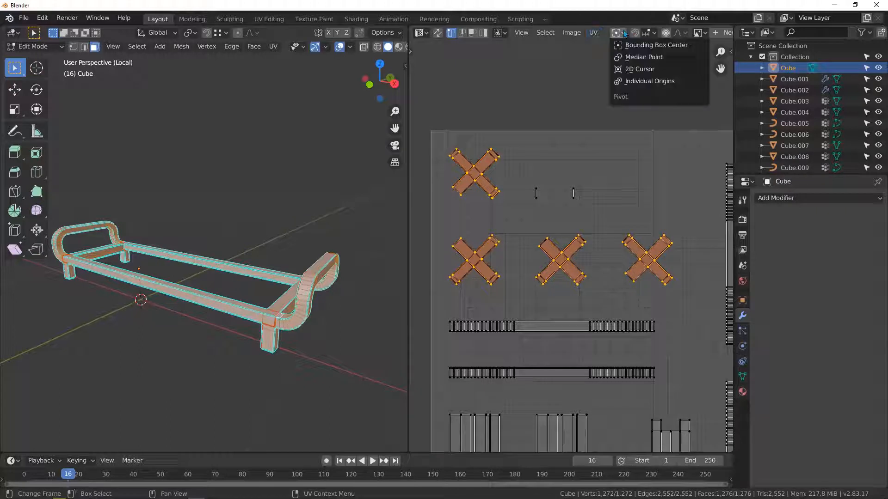
pyautogui.click(637, 82)
pyautogui.press('r')
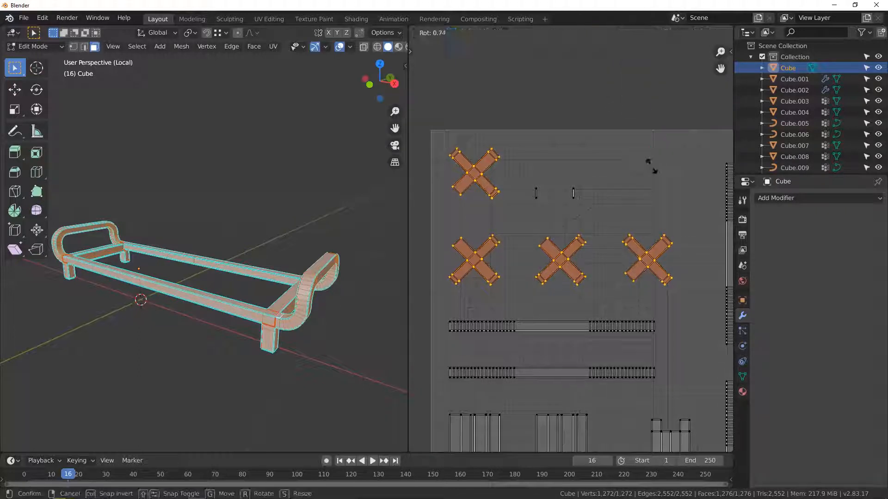
pyautogui.click(669, 260)
pyautogui.scroll(-4, 532, 182)
pyautogui.moveTo(531, 185); pyautogui.dragTo(462, 146, button='middle')
pyautogui.click(467, 93)
# Widen the 3D viewport across the UV editor's area so the frame has the full workspace
pyautogui.keyDown('shift'); pyautogui.moveTo(224, 282); pyautogui.dragTo(247, 270, button='middle'); pyautogui.keyUp('shift')
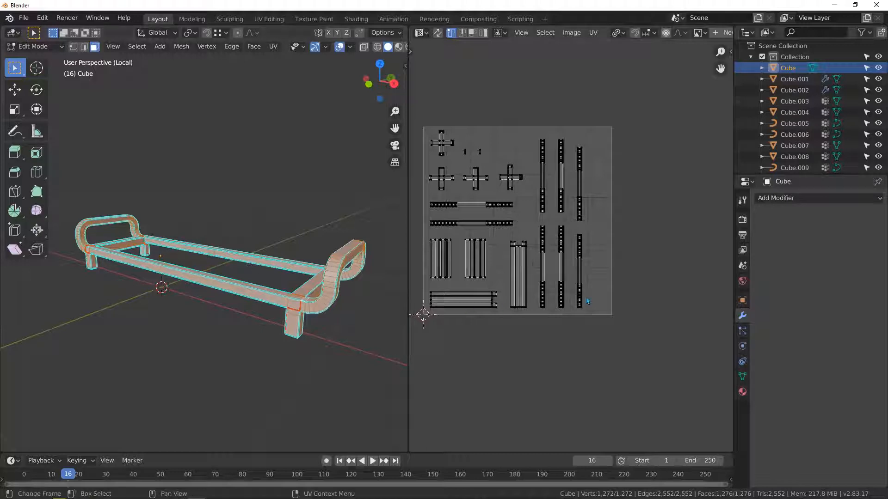
pyautogui.scroll(1, 601, 292)
pyautogui.moveTo(409, 70); pyautogui.dragTo(725, 92)
pyautogui.scroll(-2, 368, 230)
pyautogui.moveTo(385, 248); pyautogui.dragTo(415, 263, button='middle')
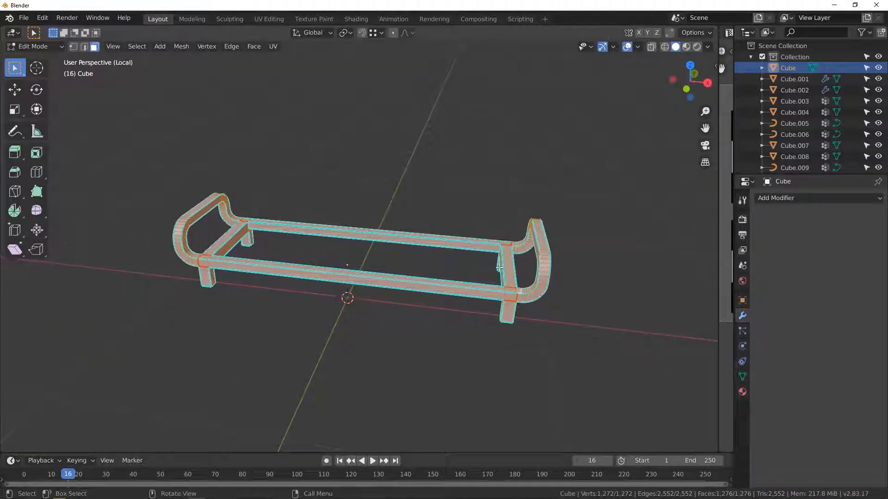
# Return the frame to Object Mode and leave local view to inspect the complete sofa beside its reference images
pyautogui.moveTo(561, 266); pyautogui.dragTo(436, 265, button='middle')
pyautogui.press('Tab')
pyautogui.press('KP_Divide')
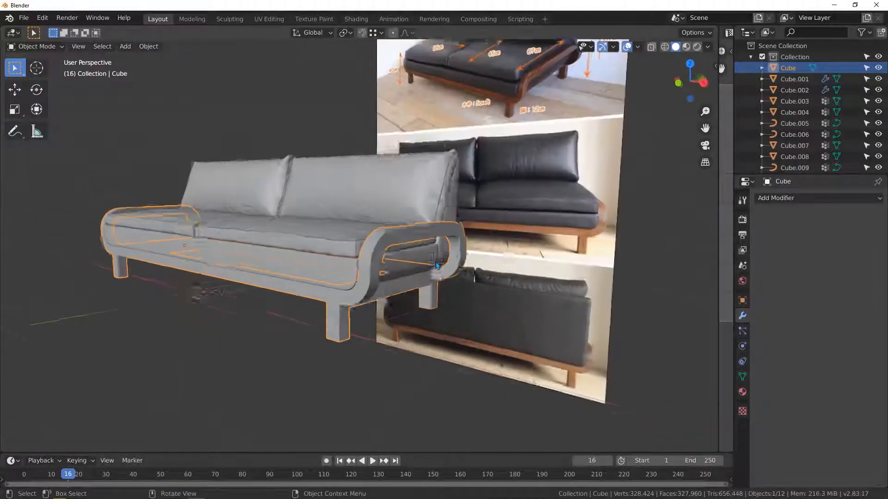
pyautogui.scroll(2, 357, 241)
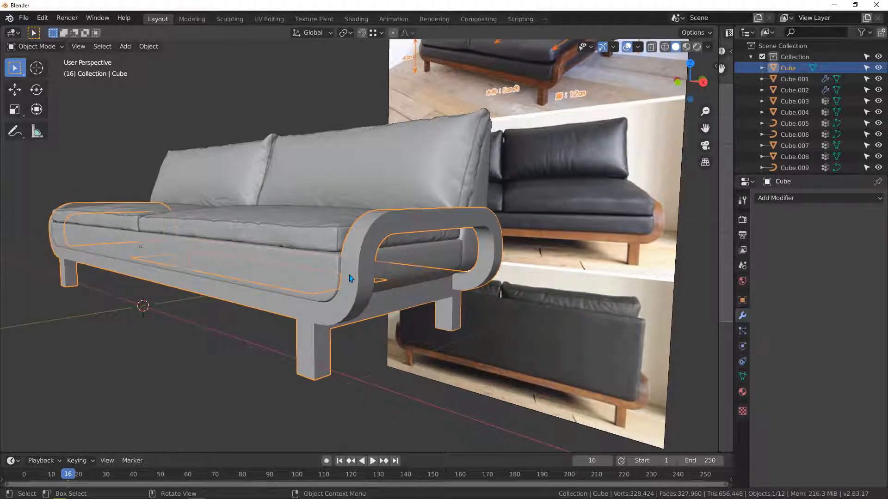
pyautogui.moveTo(331, 250); pyautogui.dragTo(348, 228, button='middle')
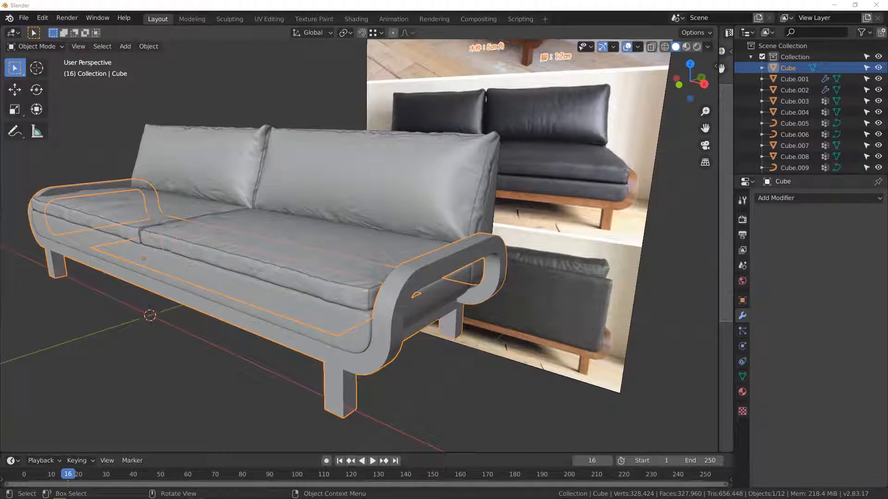
pyautogui.moveTo(402, 276); pyautogui.dragTo(384, 286, button='middle')
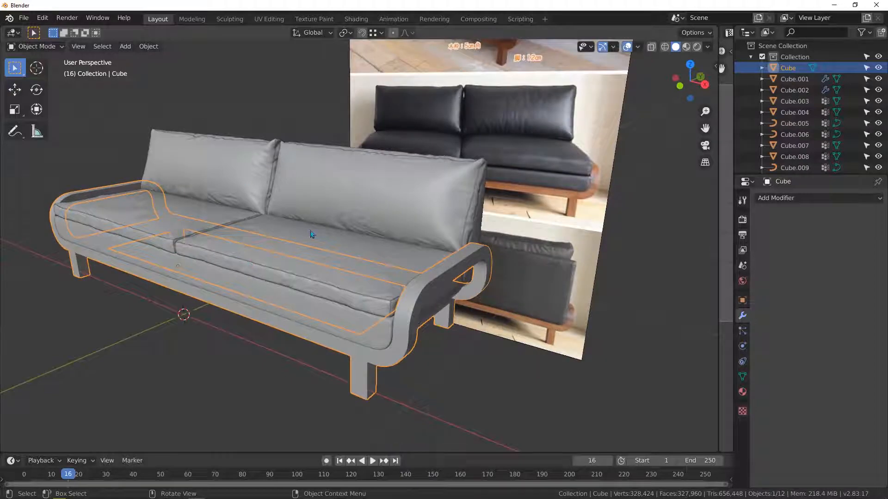
pyautogui.moveTo(294, 218); pyautogui.dragTo(314, 227, button='middle')
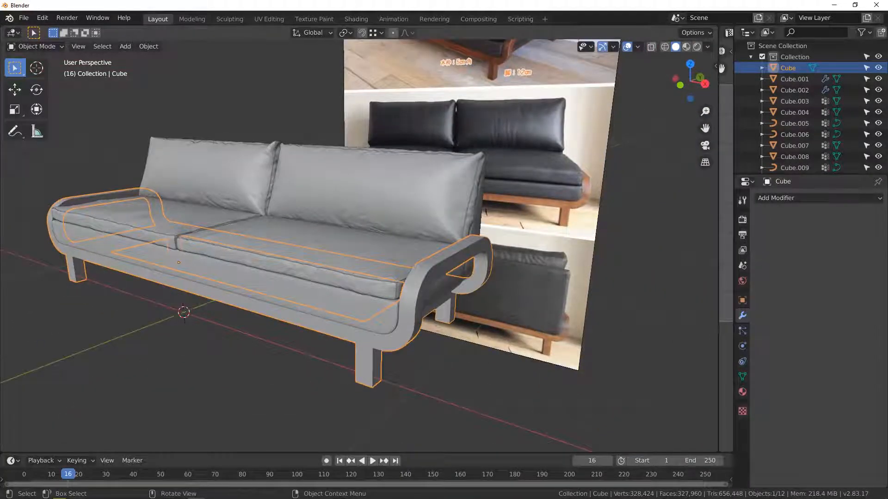